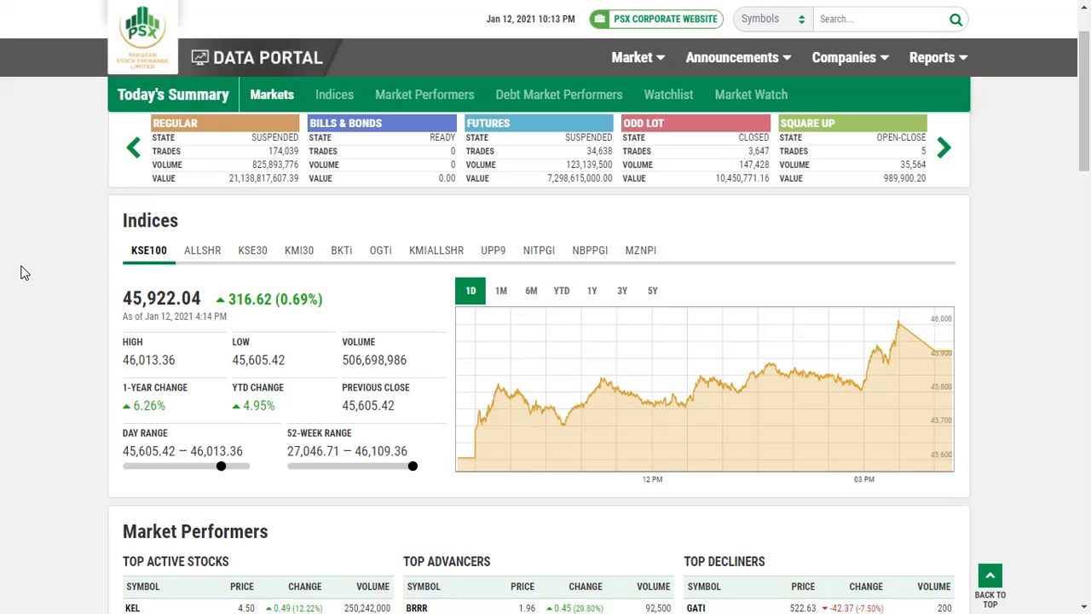
# Step: Examine the index summary and top active stocks on the data portal, highlighting the current price of UNITY
pyautogui.scroll(-4, 290, 375)
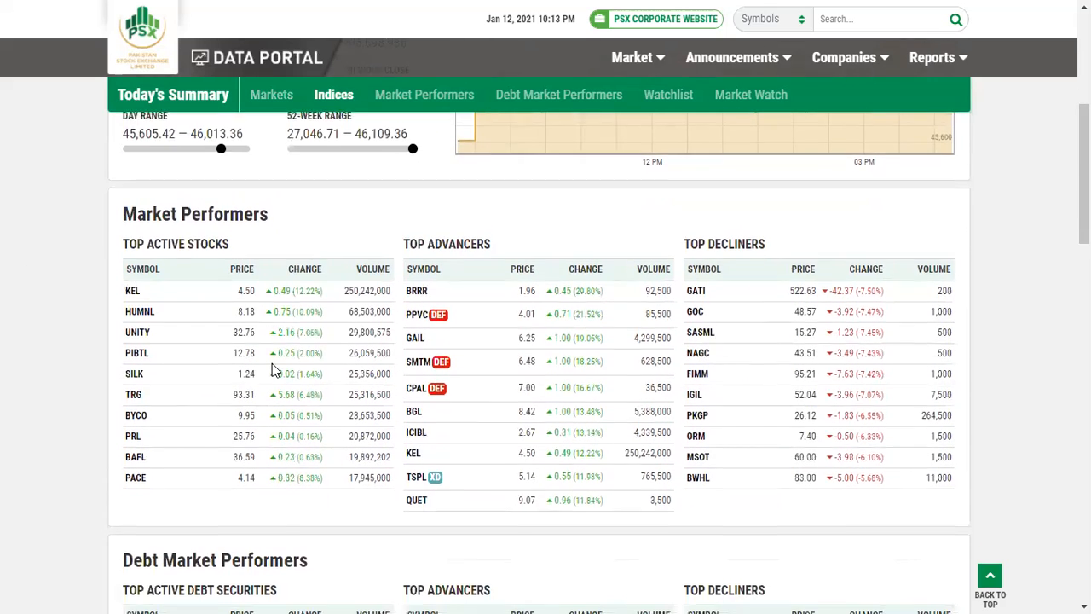
pyautogui.scroll(2, 294, 408)
pyautogui.scroll(3, 294, 408)
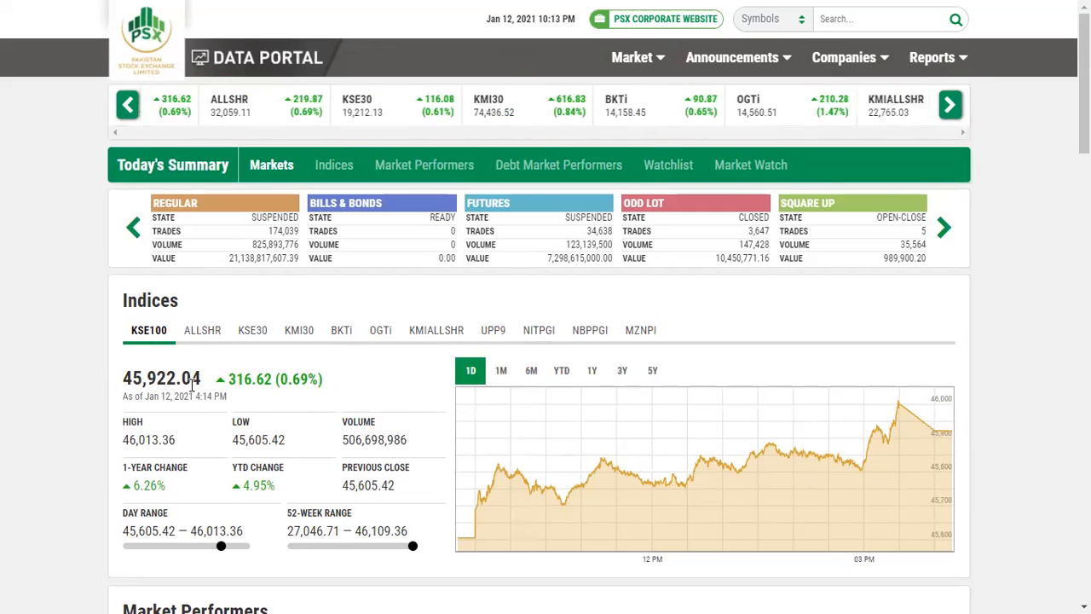
pyautogui.scroll(-5, 193, 385)
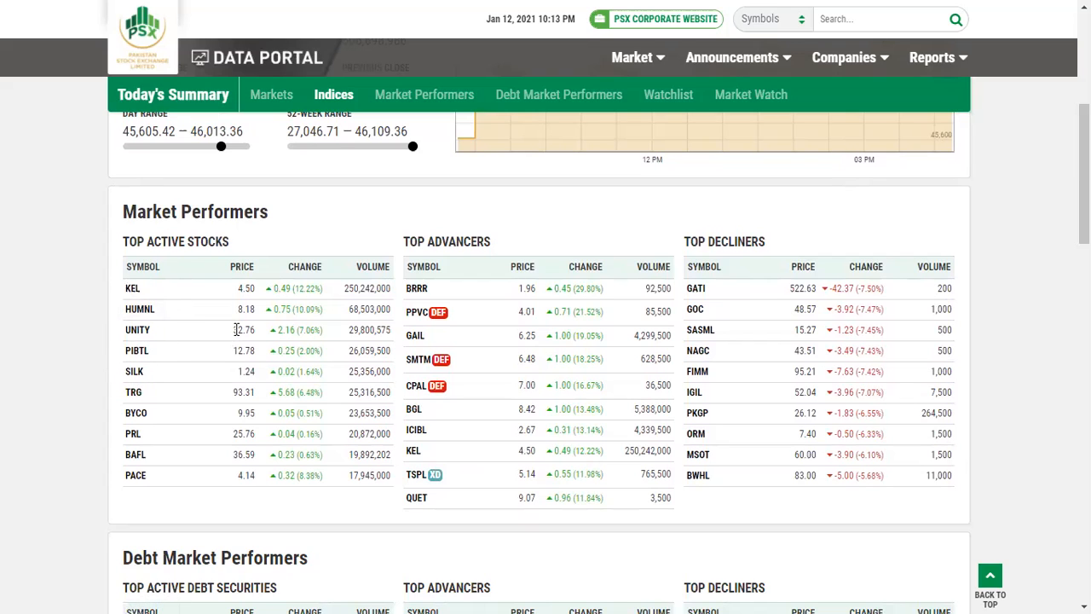
pyautogui.moveTo(236, 330); pyautogui.dragTo(257, 330)
pyautogui.click(244, 334)
pyautogui.moveTo(236, 331); pyautogui.dragTo(257, 333)
pyautogui.click(99, 344)
pyautogui.scroll(3, 418, 413)
pyautogui.scroll(2, 417, 413)
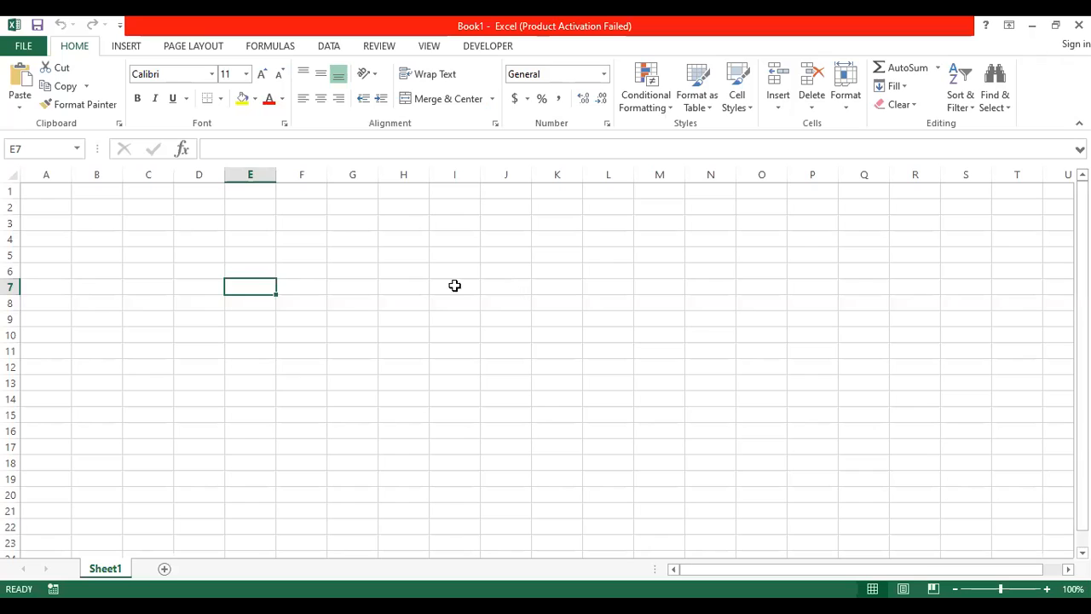
# Step: Switch to the blank Excel workbook and enter the column header SYMBOL in cell C5
pyautogui.click(426, 269)
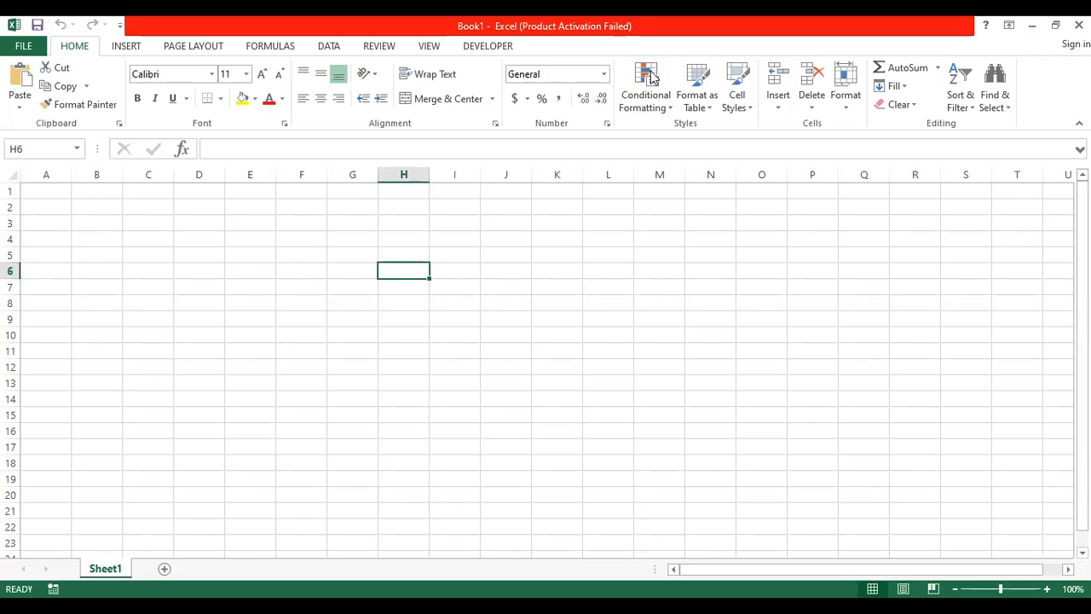
pyautogui.click(97, 240)
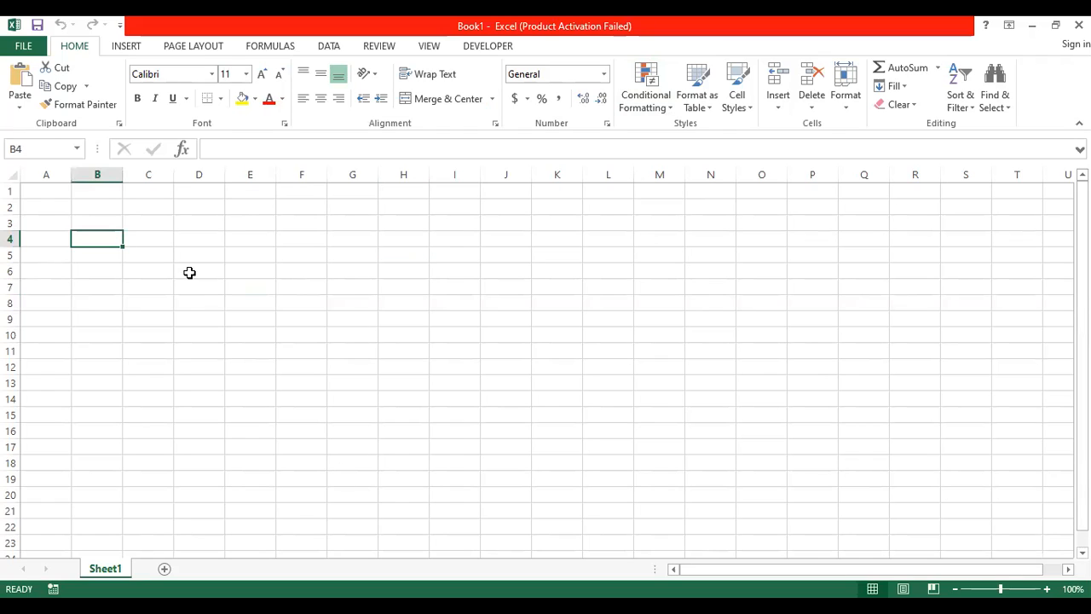
pyautogui.click(147, 285)
pyautogui.click(141, 239)
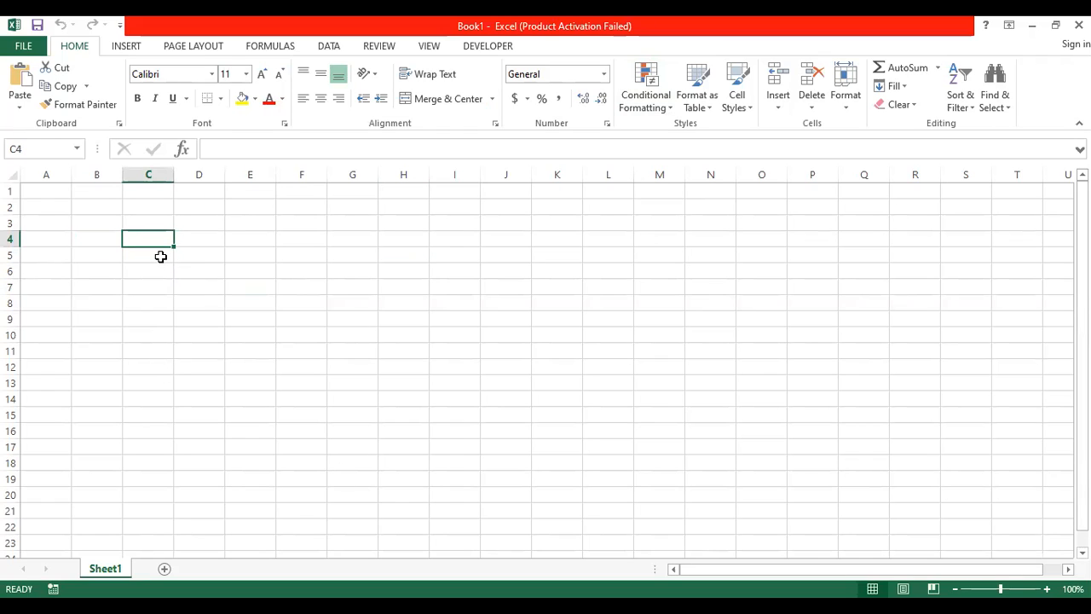
pyautogui.click(160, 256)
pyautogui.write('SYMBOL')
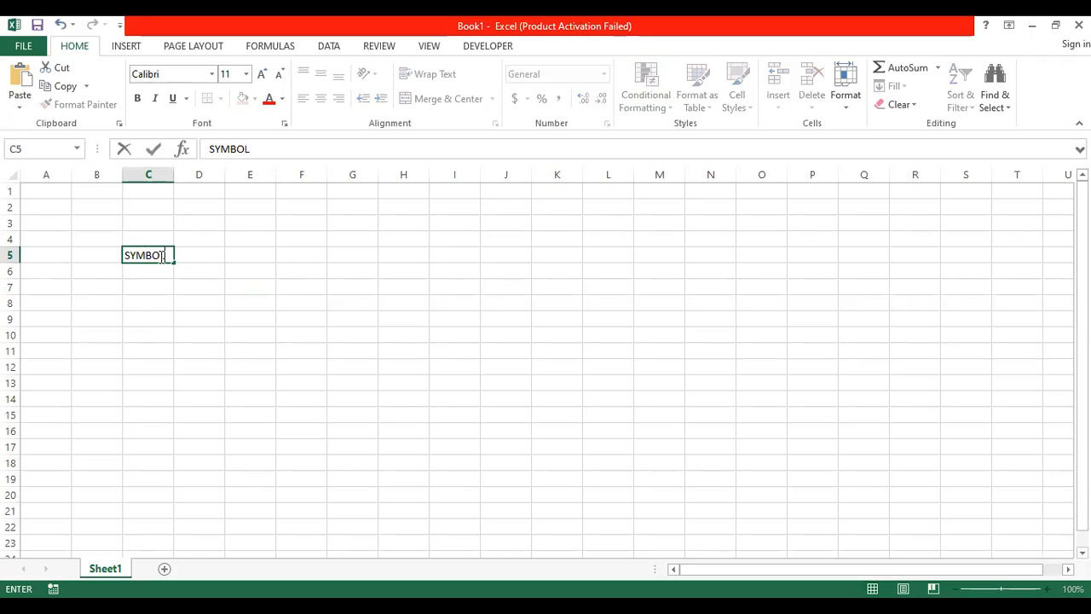
pyautogui.press('Return')
# Step: Enter the stock symbol UNITY in C6, directly under the SYMBOL header
pyautogui.scroll(2, 269, 290)
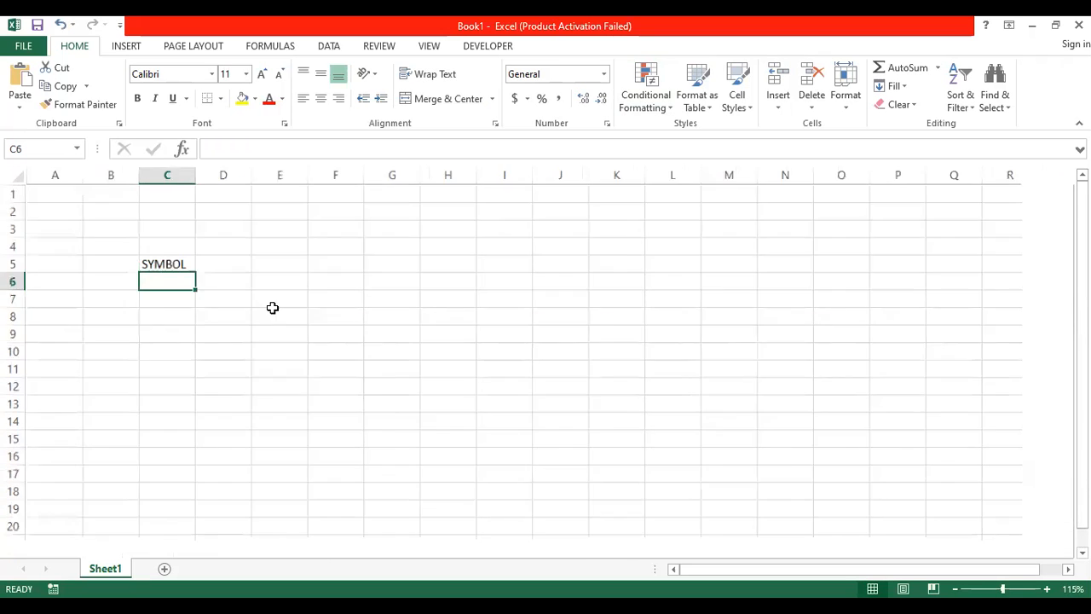
pyautogui.scroll(2, 271, 314)
pyautogui.click(251, 307)
pyautogui.press('Right')
pyautogui.press('Left')
pyautogui.press('Down')
pyautogui.write('UNITY')
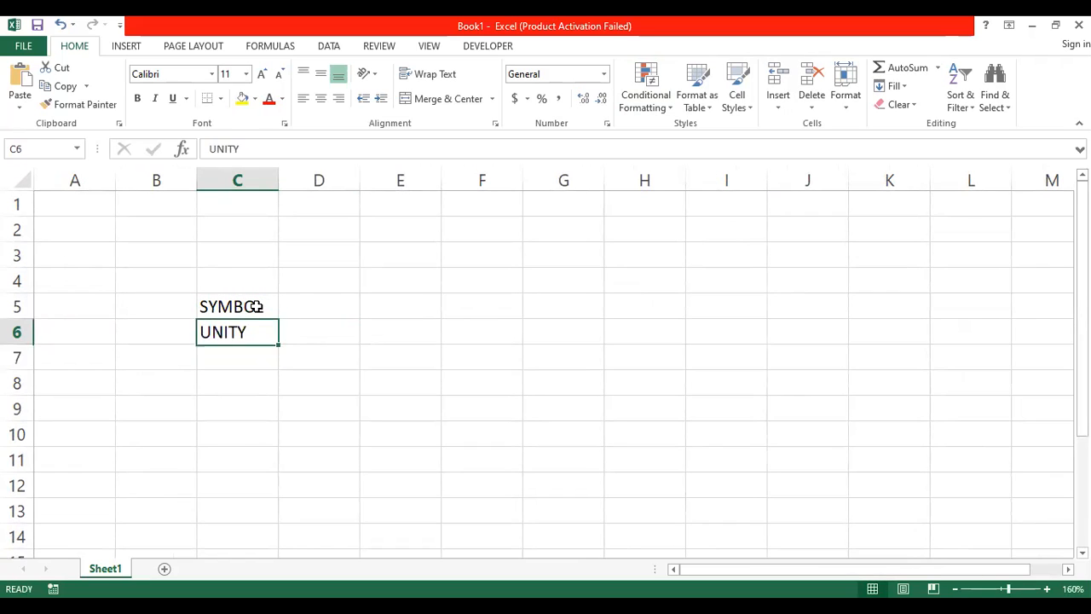
# Step: Add the header QTY in D5 and enter a quantity of 5000 for UNITY in D6
pyautogui.press('Up')
pyautogui.press('Right')
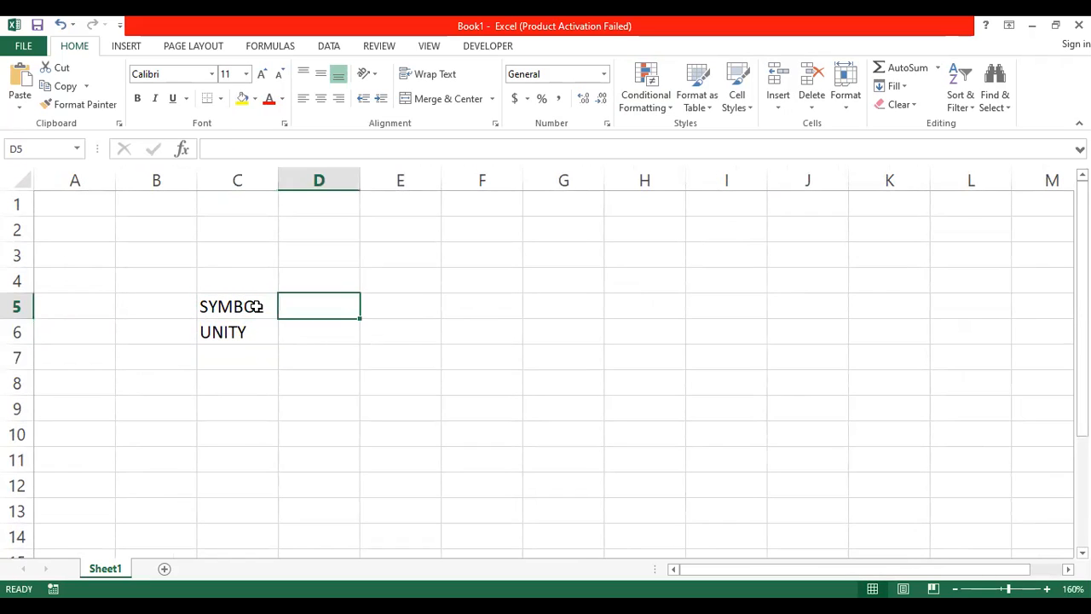
pyautogui.write('QTY')
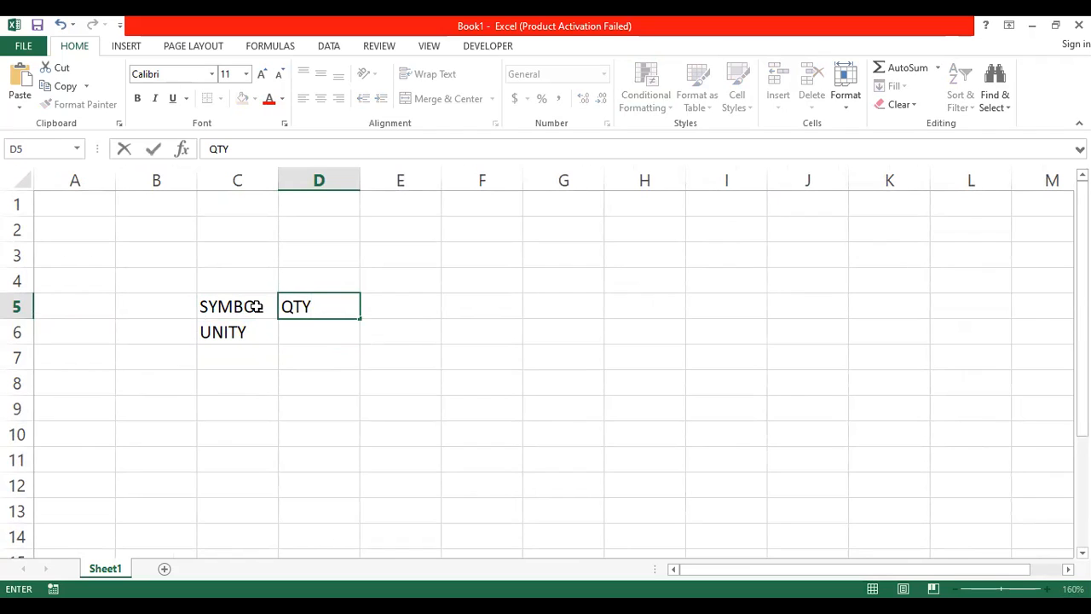
pyautogui.press('Return')
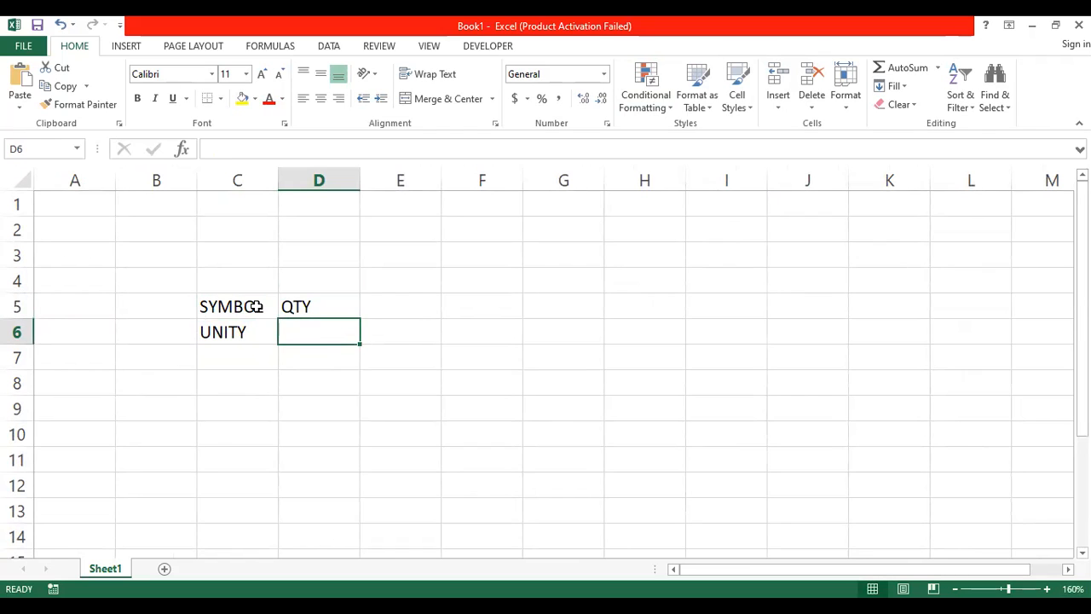
pyautogui.write('5000')
pyautogui.press('Return')
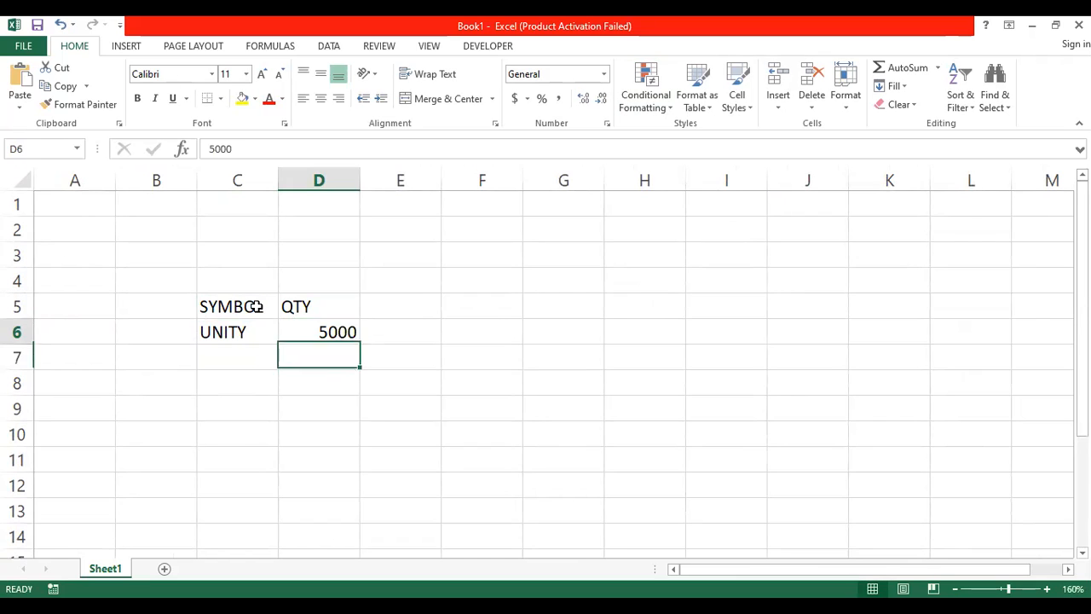
# Step: Add the header BUY in E5 and enter the buying price 32.74 in E6
pyautogui.press('Up')
pyautogui.press('Up')
pyautogui.press('Right')
pyautogui.write('BUY')
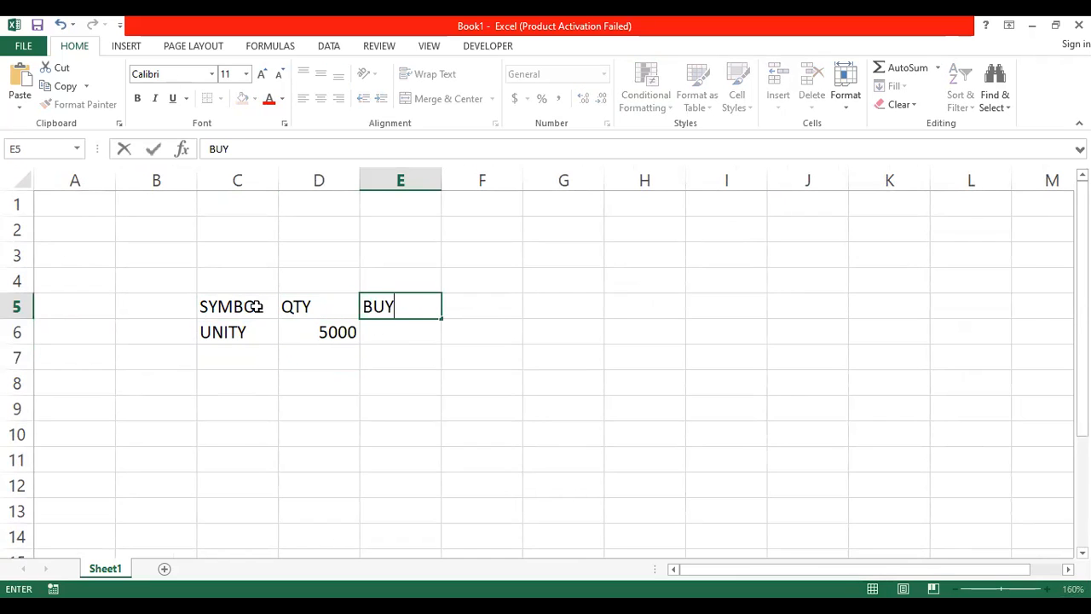
pyautogui.press('Return')
pyautogui.write('32.74')
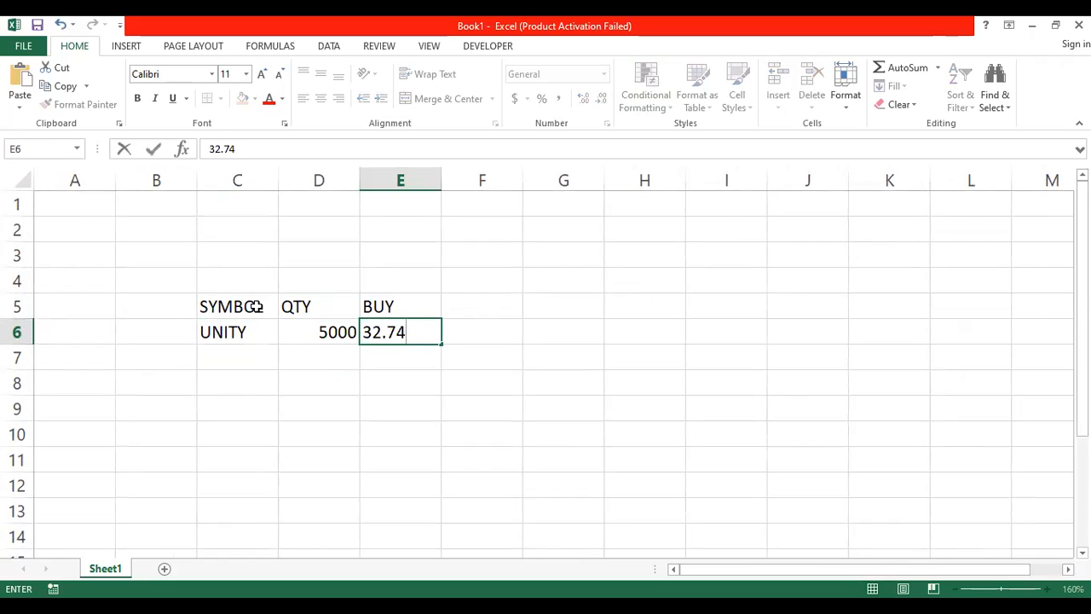
pyautogui.press('Return')
# Step: Center the header cells C5:H5 horizontally and make their text bold
pyautogui.press('Up')
pyautogui.press('Up')
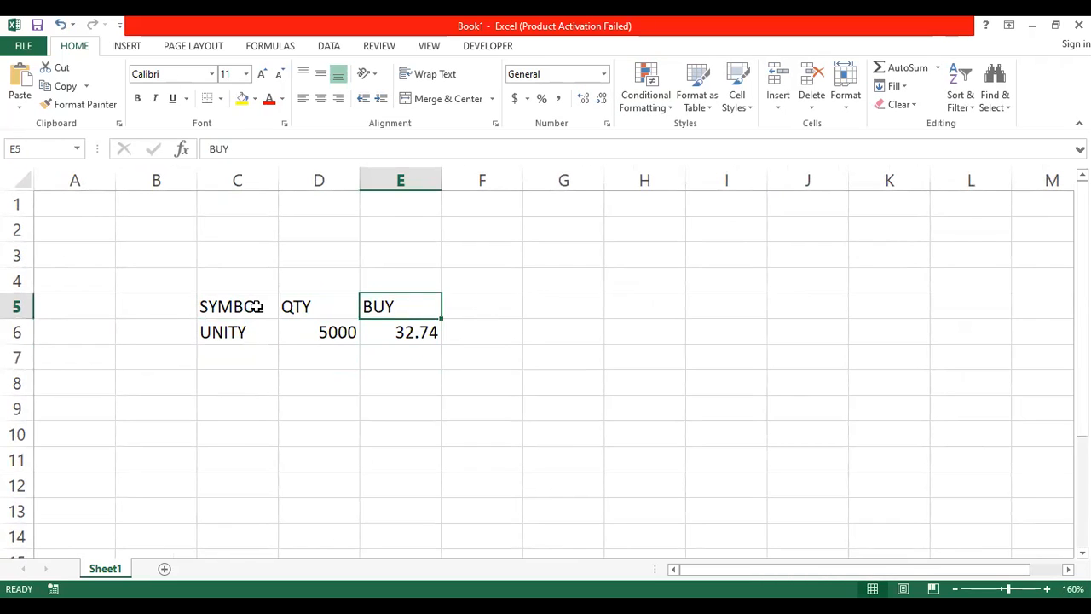
pyautogui.press('Left')
pyautogui.press('Left')
pyautogui.hotkey('shift', 'Right')
pyautogui.hotkey('shift', 'Right')
pyautogui.hotkey('shift', 'Right')
pyautogui.hotkey('shift', 'Right')
pyautogui.hotkey('shift', 'Right')
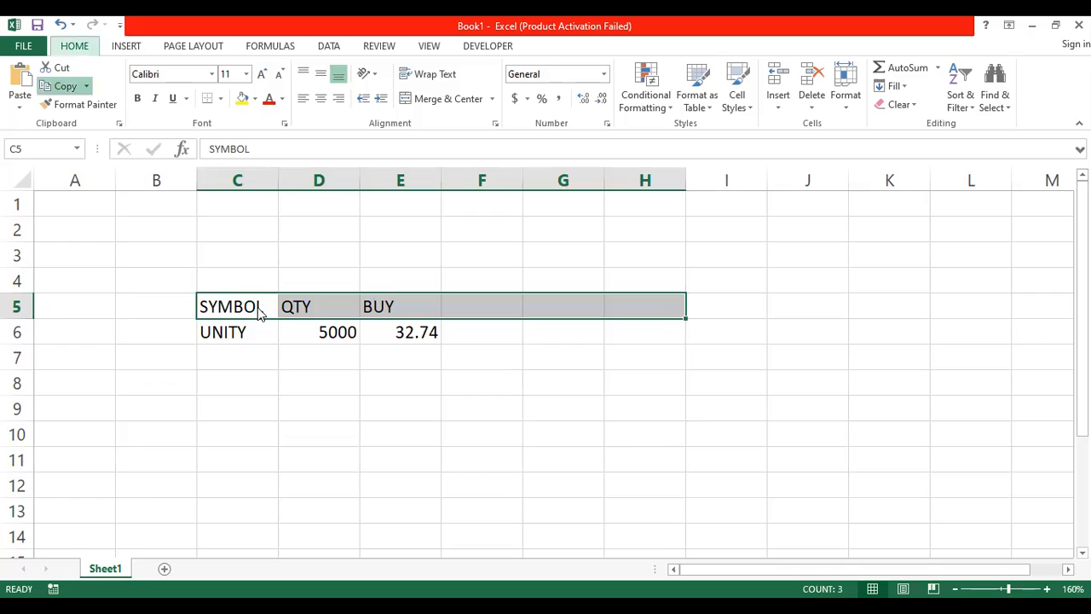
pyautogui.write('H')
pyautogui.press('Escape')
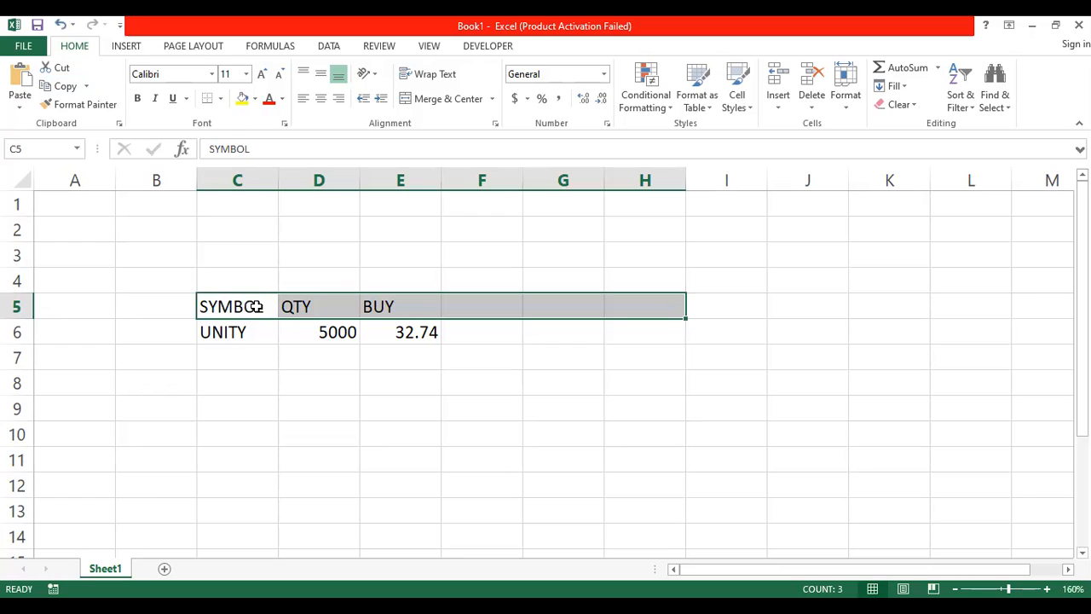
pyautogui.click(321, 98)
pyautogui.hotkey('ctrl', 'b')
pyautogui.click(365, 363)
pyautogui.moveTo(241, 300); pyautogui.dragTo(518, 312)
pyautogui.click(437, 305)
# Step: Add the header CMP / EXIT in F5 and autofit the width of column F
pyautogui.click(475, 304)
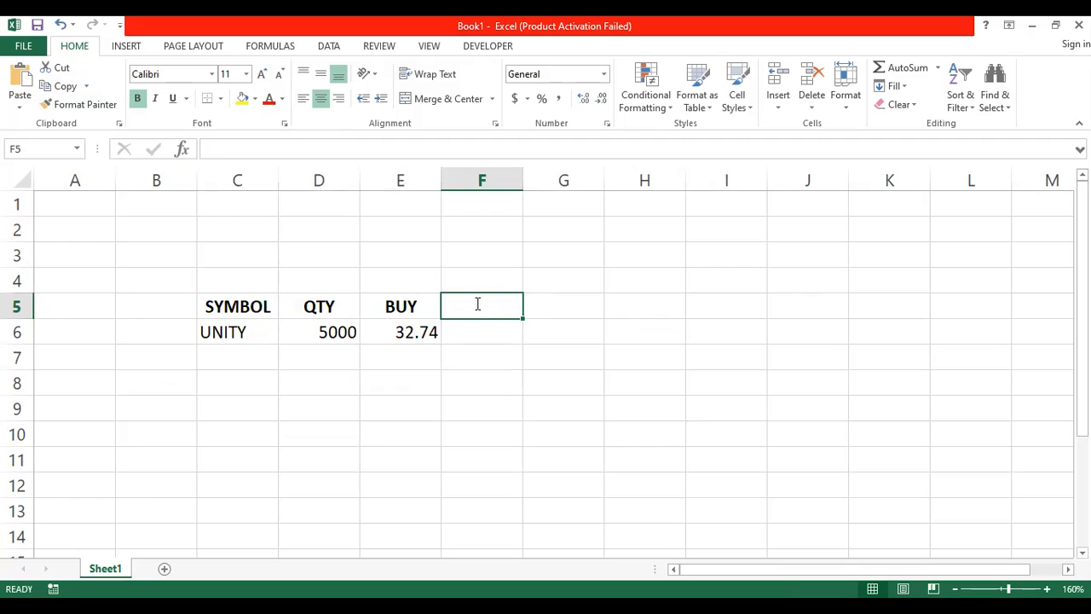
pyautogui.write('CMP / EXIT')
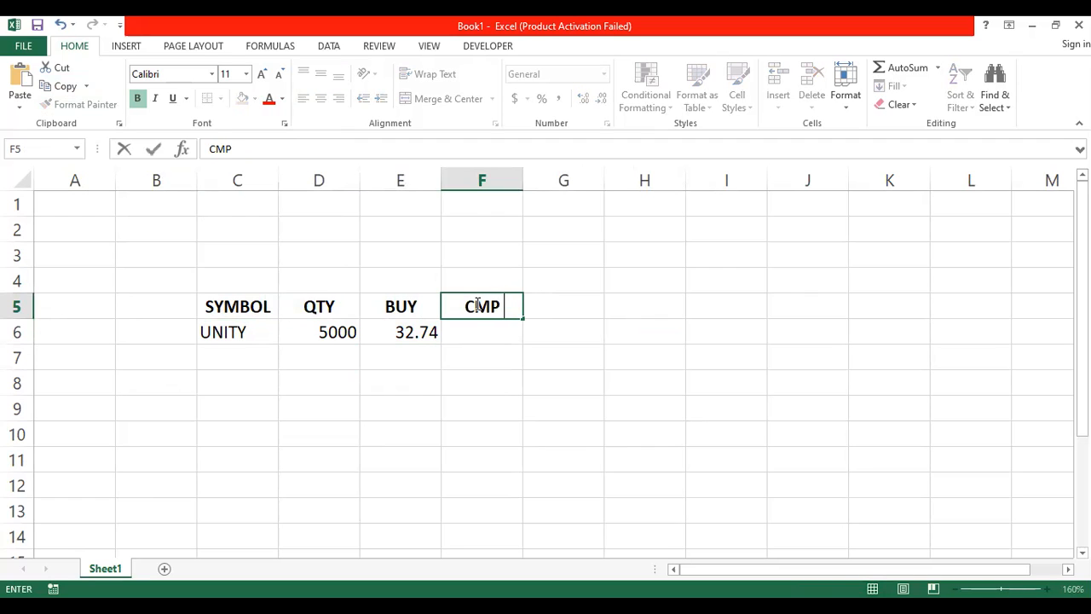
pyautogui.press('Return')
pyautogui.click(476, 305)
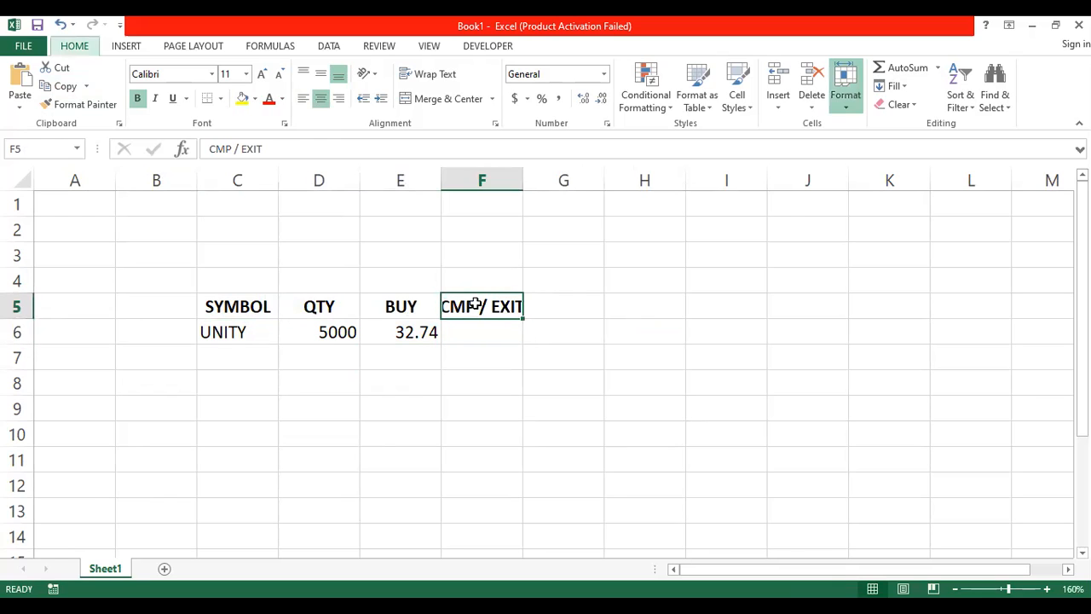
pyautogui.hotkey('alt', 'h')
pyautogui.press('o')
pyautogui.press('i')
# Step: Enter the column header GAIN / (LOSS) PER SHATE in G5
pyautogui.press('Tab')
pyautogui.write('PR')
pyautogui.press('BackSpace')
pyautogui.press('BackSpace')
pyautogui.write('GAIN')
pyautogui.write(' / %')
pyautogui.press('BackSpace')
pyautogui.write('(IOSS')
pyautogui.press('BackSpace')
pyautogui.press('BackSpace')
pyautogui.press('BackSpace')
pyautogui.press('BackSpace')
pyautogui.write('LOSS) PER SHATE')
pyautogui.press('Return')
# Step: Correct the misspelled last word of the G5 header so that it reads GAIN / (LOSS) PER SHARE
pyautogui.press('Up')
pyautogui.press('BackSpace')
pyautogui.press('Escape')
pyautogui.press('F2')
pyautogui.press('BackSpace')
pyautogui.press('BackSpace')
pyautogui.write('RE')
pyautogui.press('Return')
# Step: Widen column G with its header text wrapped, and middle-align the headers in C5:G5 vertically
pyautogui.press('Up')
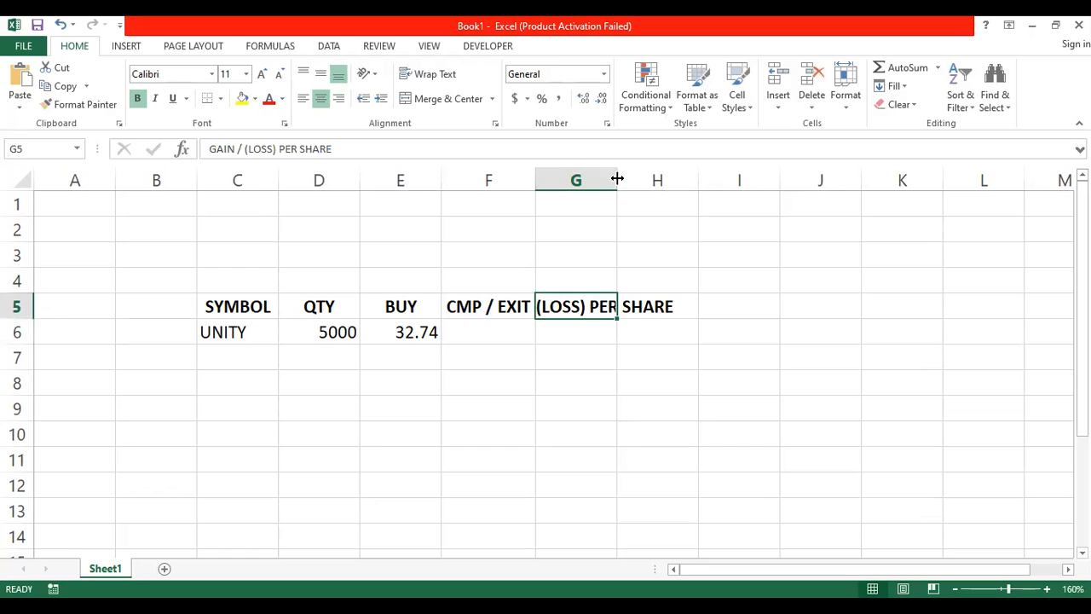
pyautogui.click(426, 74)
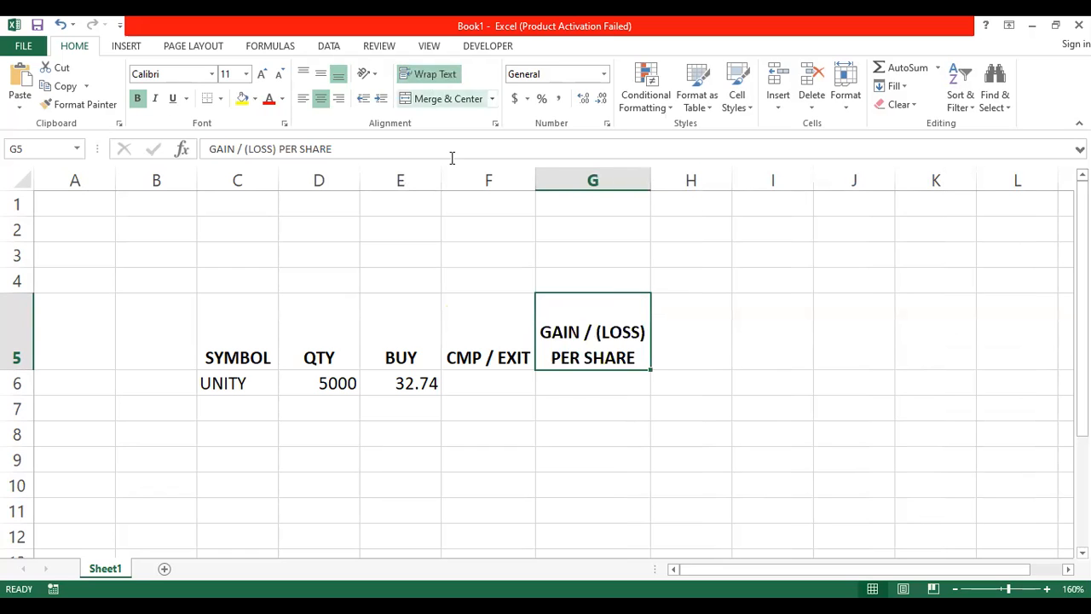
pyautogui.click(407, 350)
pyautogui.moveTo(214, 336); pyautogui.dragTo(573, 326)
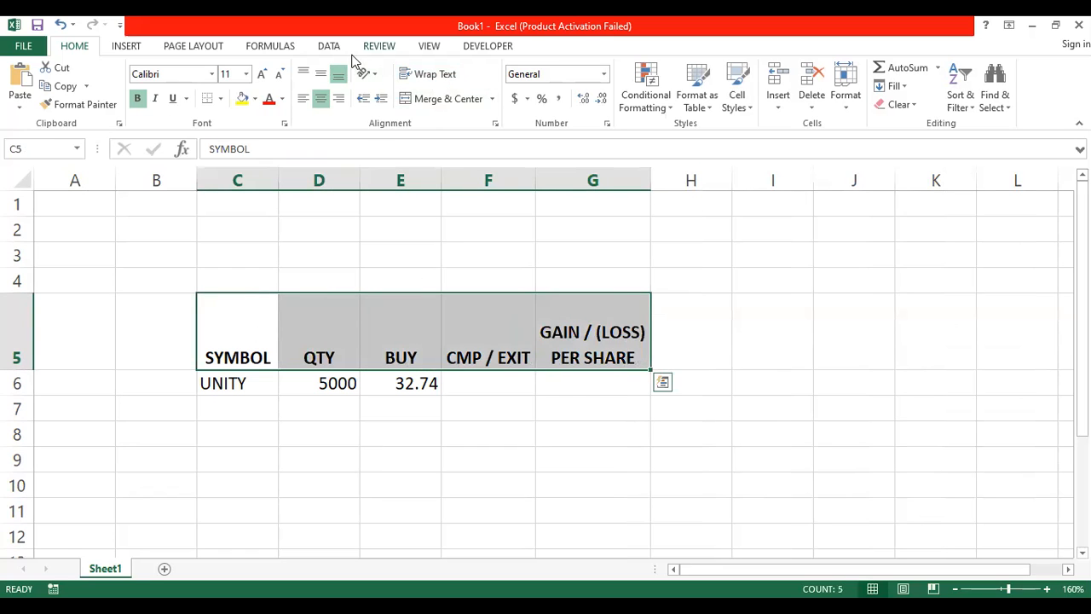
pyautogui.click(321, 74)
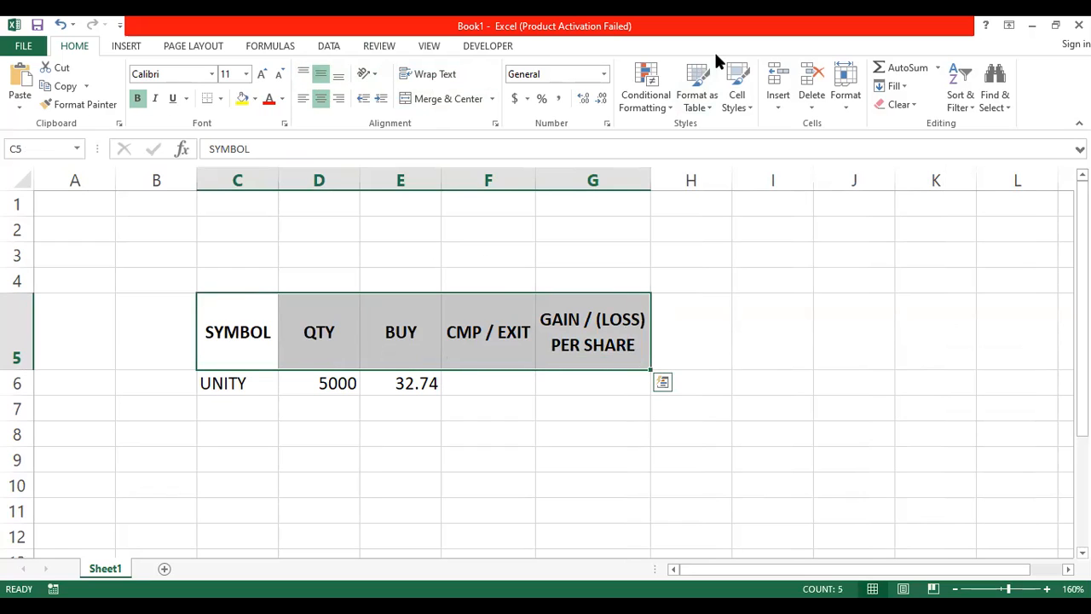
pyautogui.click(400, 349)
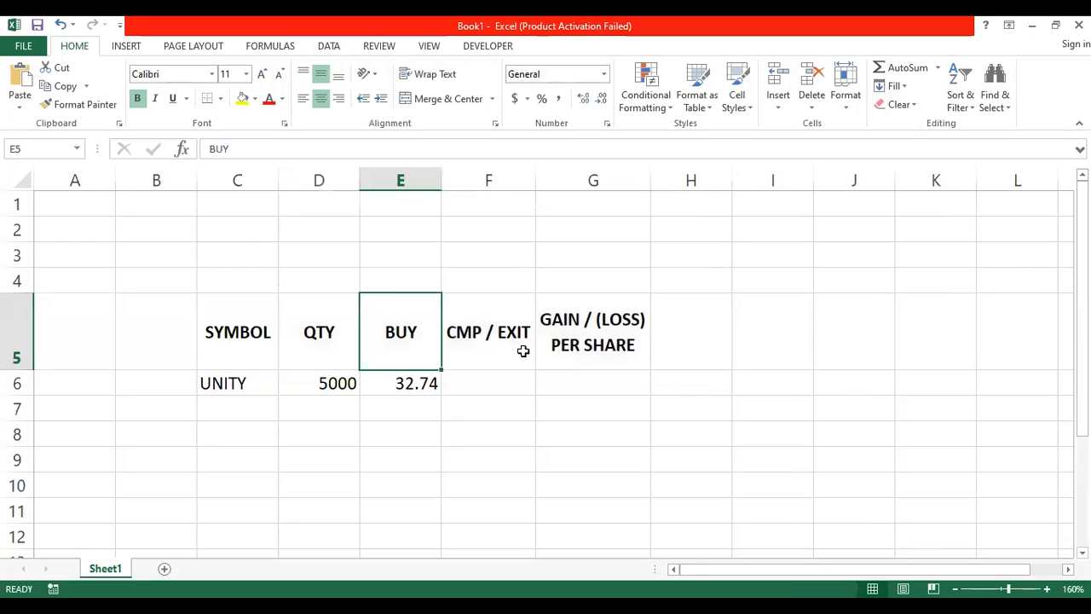
pyautogui.click(588, 338)
pyautogui.click(330, 363)
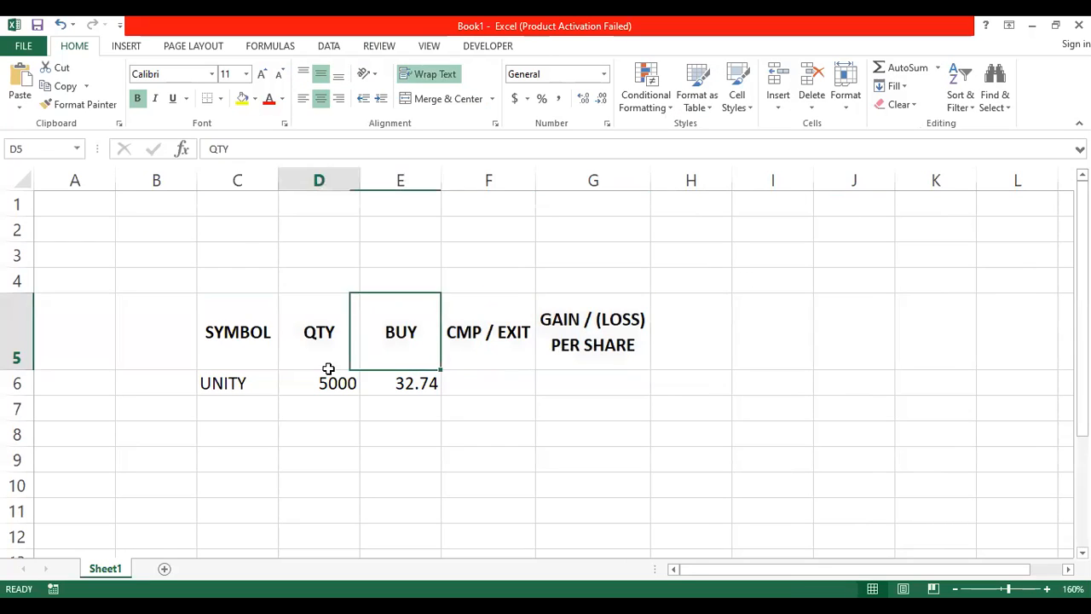
pyautogui.click(248, 341)
pyautogui.click(302, 338)
# Step: Extend the BUY header in E5 to read BUY RATE
pyautogui.click(392, 339)
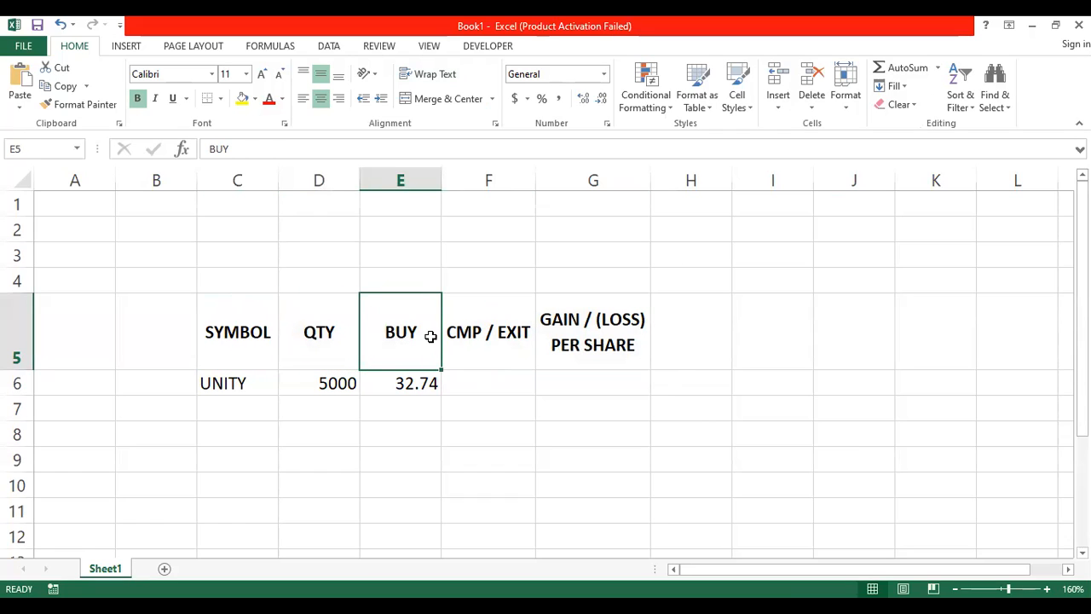
pyautogui.doubleClick(430, 337)
pyautogui.write('RATE')
pyautogui.press('Return')
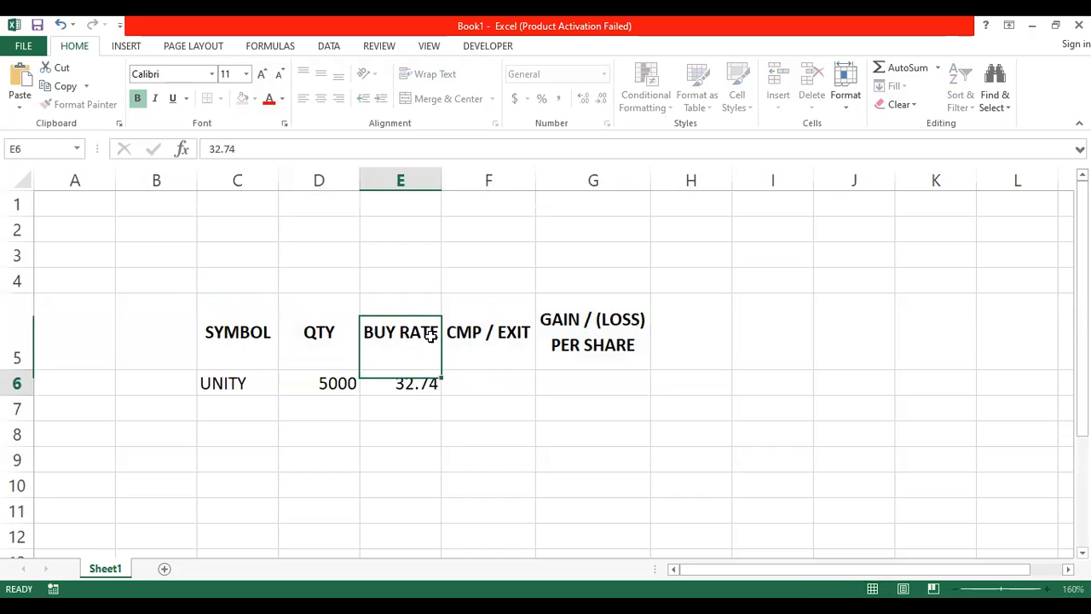
# Step: Extend the F5 header to CMP / EXIT RATE and wrap its text within the cell
pyautogui.click(431, 335)
pyautogui.press('Right')
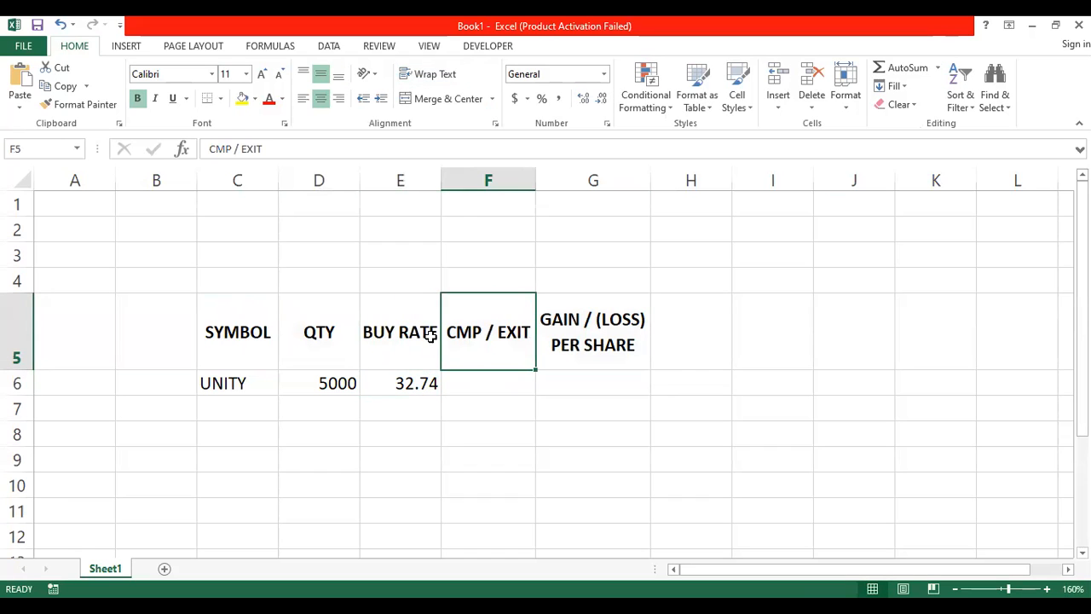
pyautogui.press('F2')
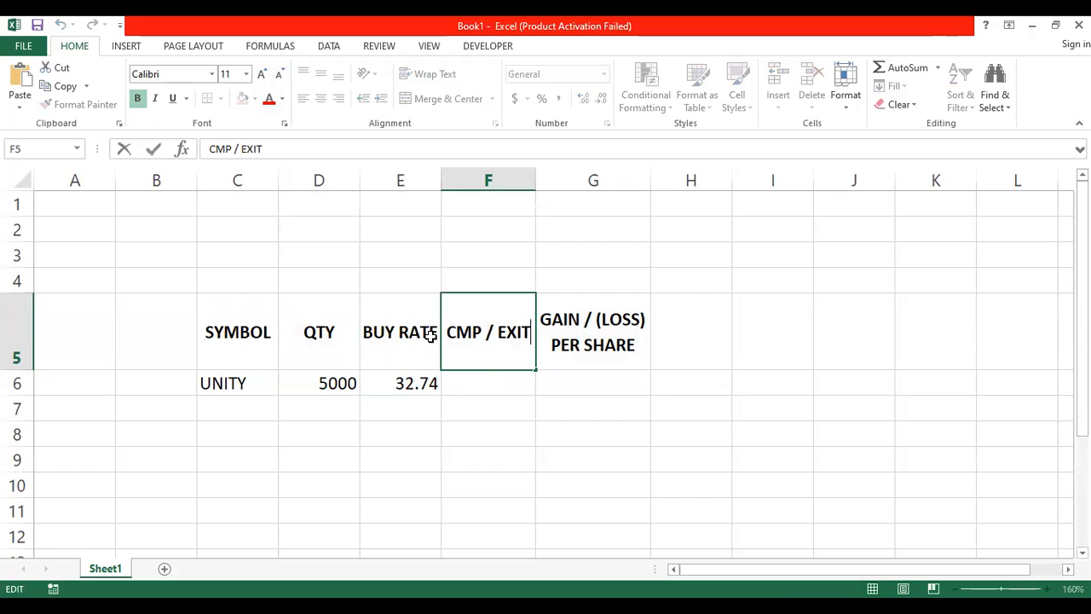
pyautogui.write('RATE')
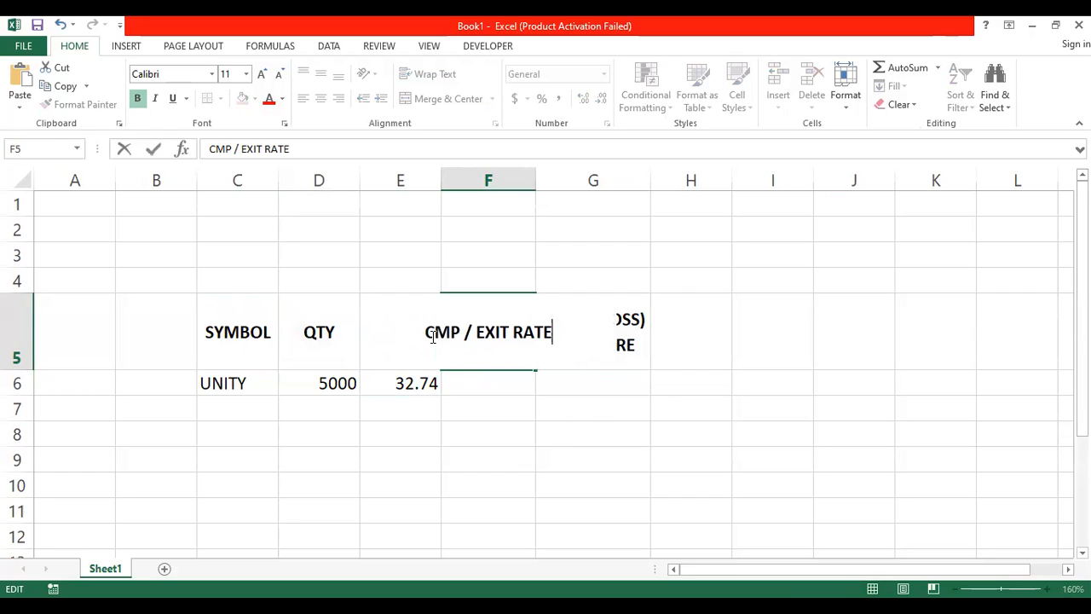
pyautogui.press('Return')
pyautogui.press('Up')
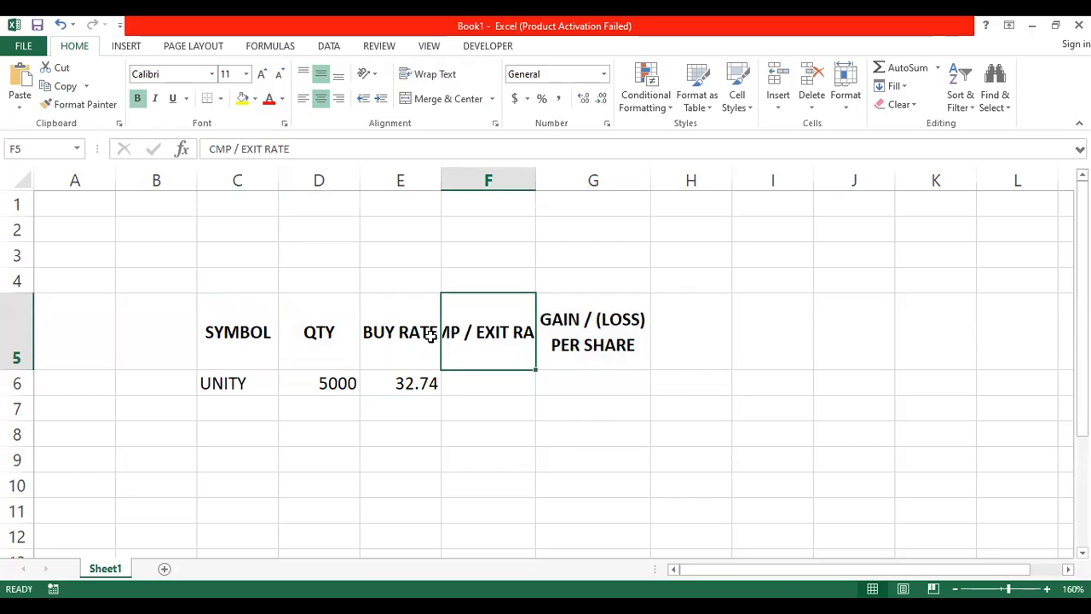
pyautogui.click(424, 74)
pyautogui.click(324, 333)
pyautogui.click(516, 320)
pyautogui.click(496, 388)
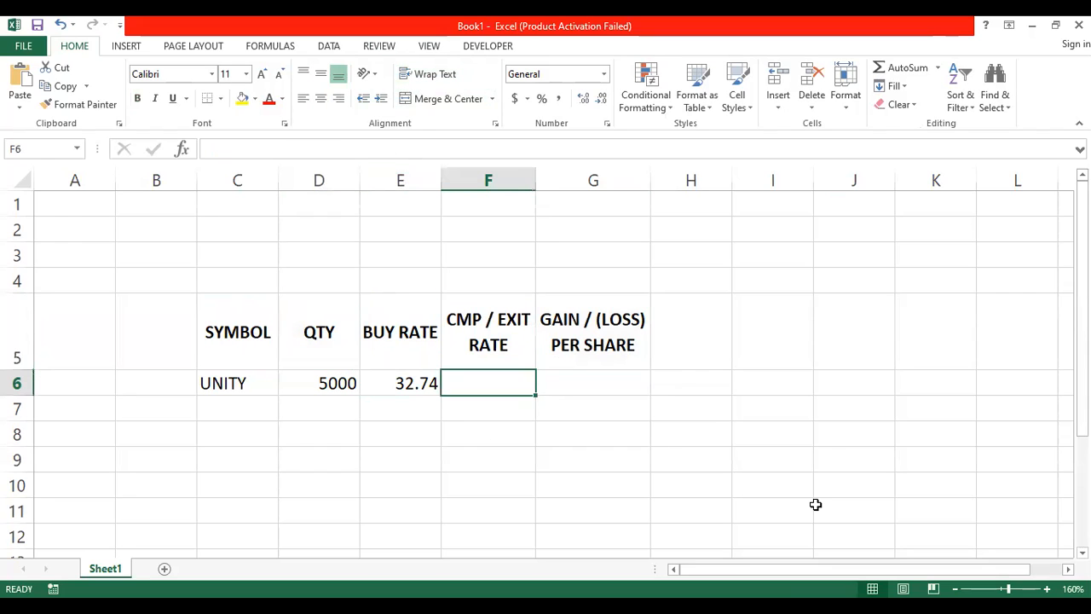
# Step: Calculate the gain or loss per share in G6 with the formula =F6-E6
pyautogui.press('Right')
pyautogui.write('=')
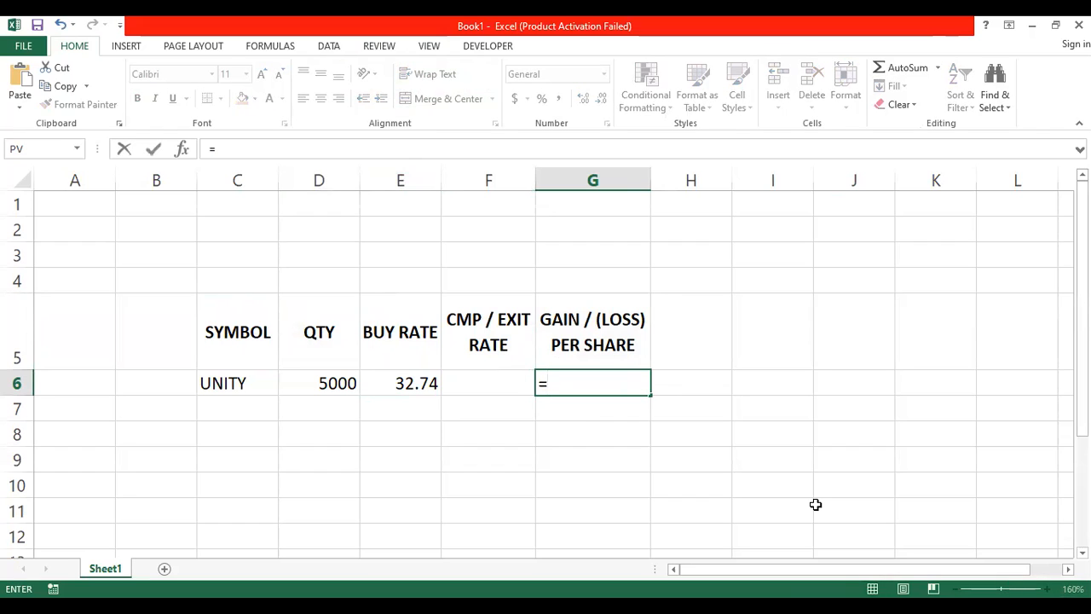
pyautogui.press('Left')
pyautogui.write('-')
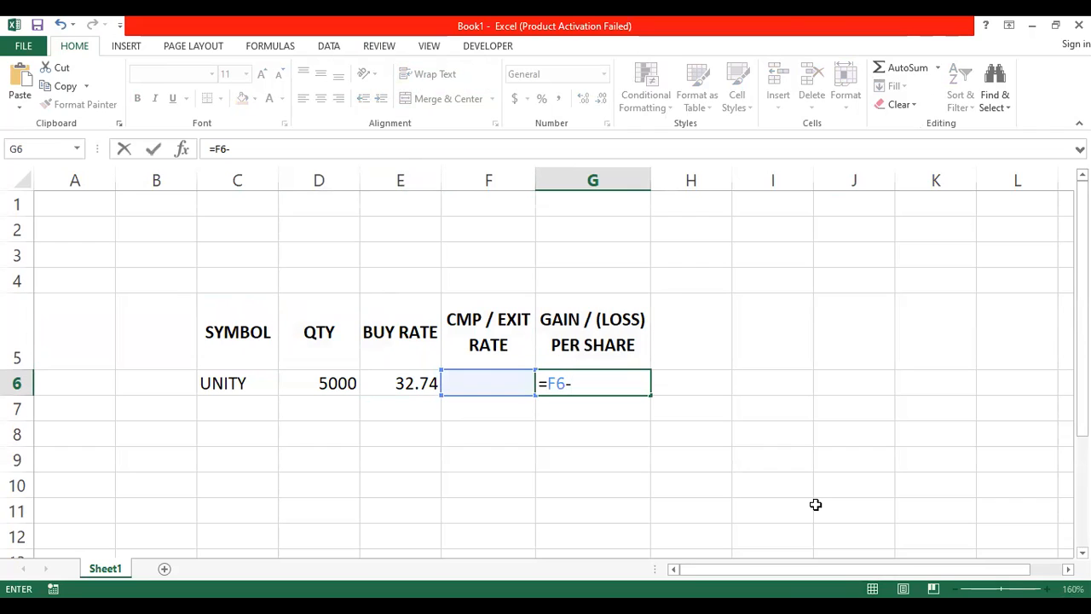
pyautogui.press('Left')
pyautogui.press('Left')
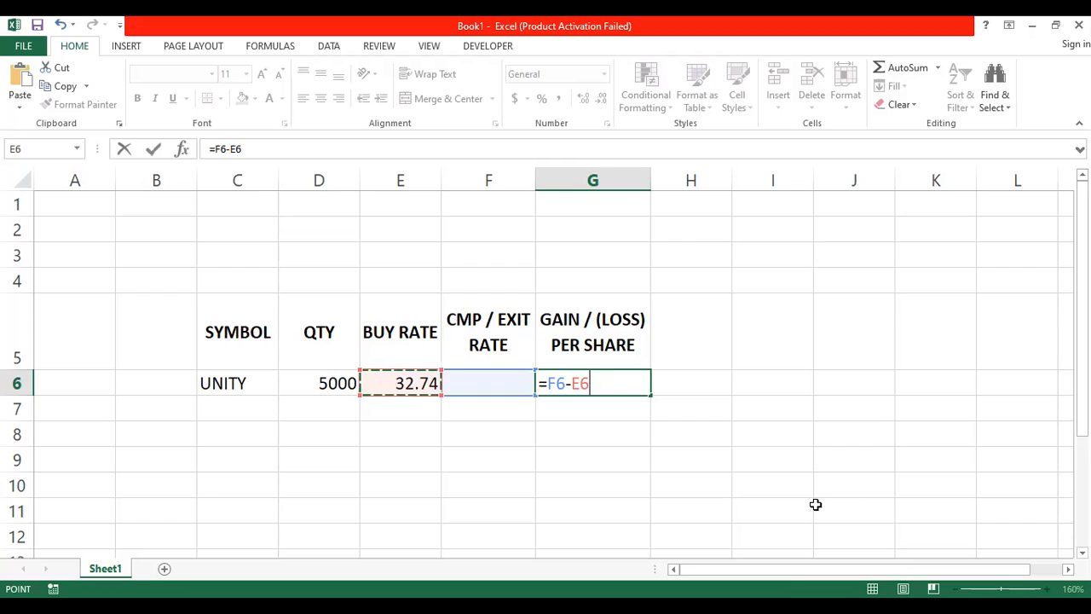
pyautogui.press('Up')
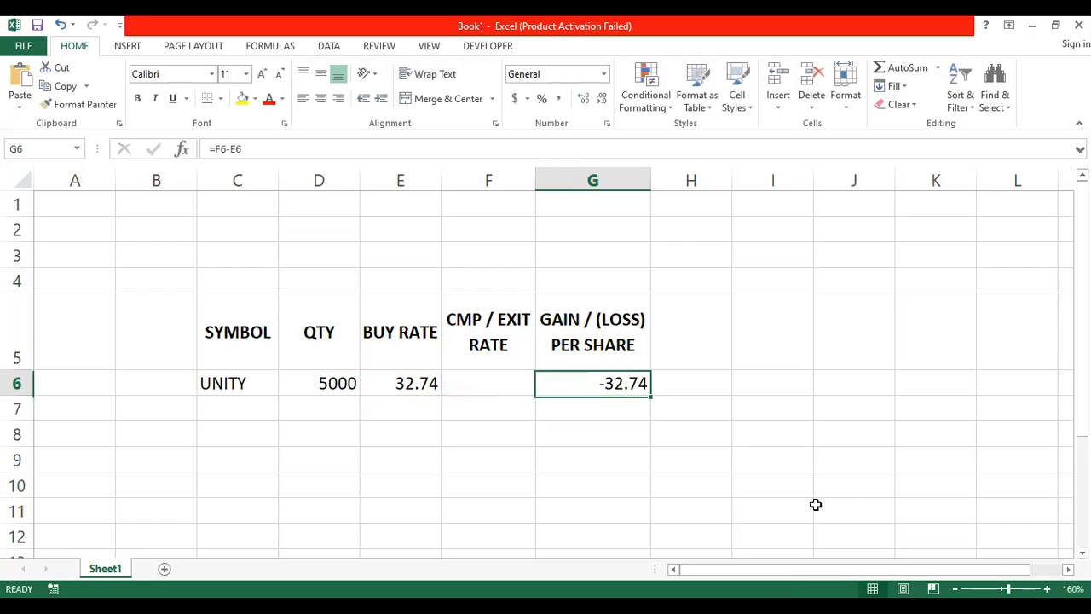
# Step: Enter 36 as the CMP / EXIT RATE for UNITY in F6
pyautogui.press('Left')
pyautogui.press('Left')
pyautogui.press('Right')
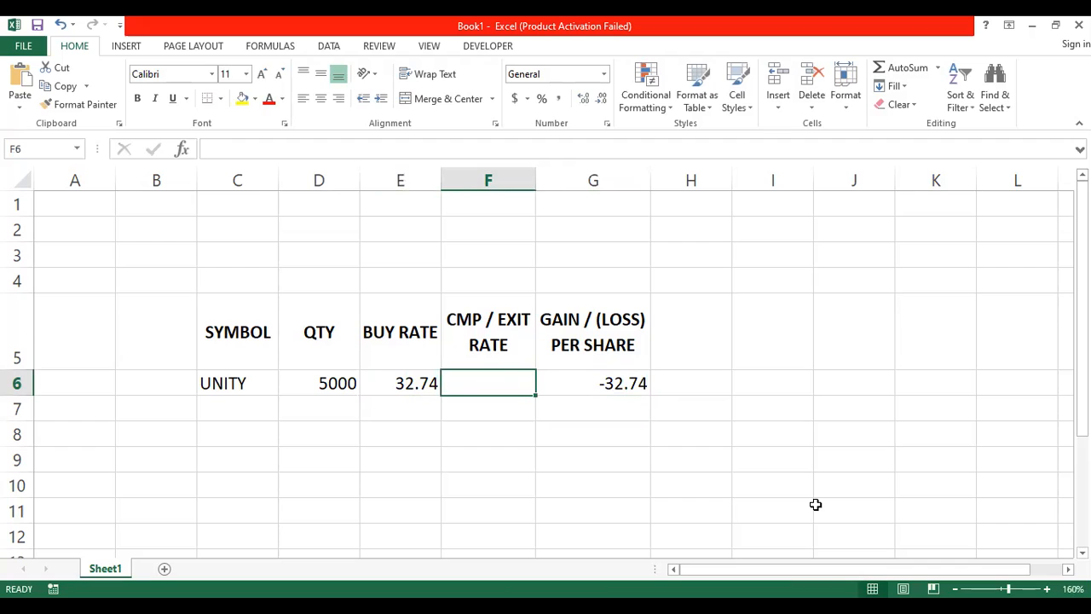
pyautogui.write('36')
pyautogui.press('Return')
pyautogui.press('Up')
pyautogui.press('Up')
pyautogui.press('Down')
pyautogui.press('Right')
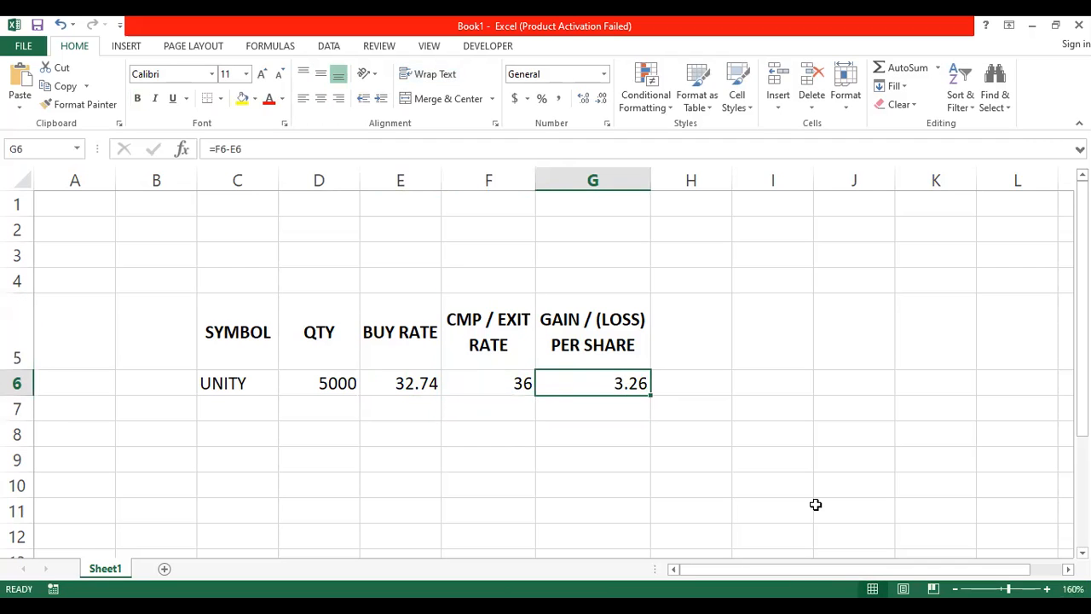
pyautogui.press('Left')
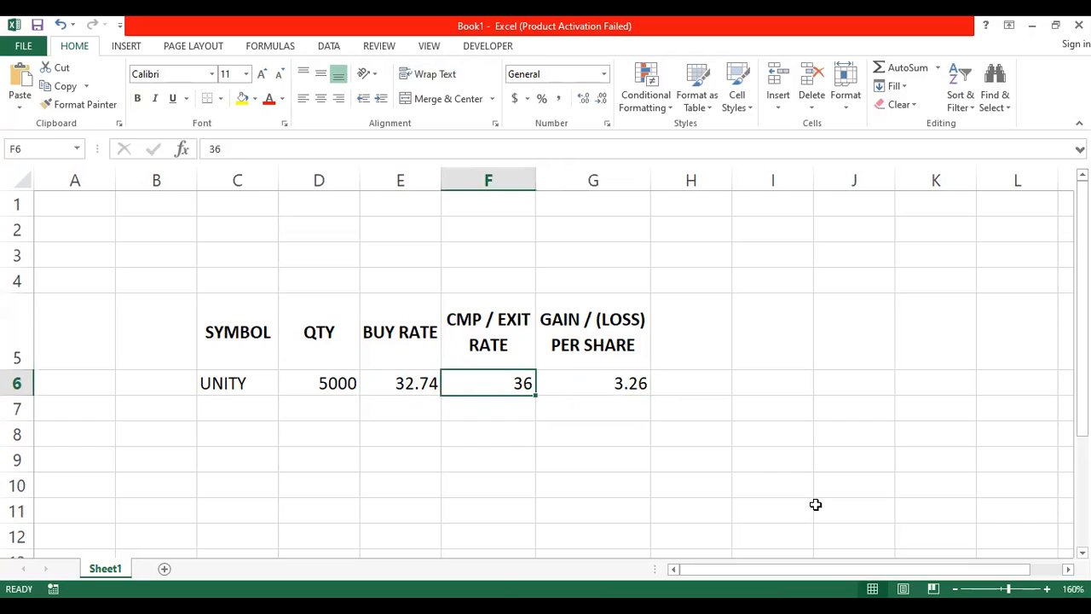
# Step: Format the numbers in D6:G6 with the comma style and two decimals
pyautogui.click(560, 99)
pyautogui.moveTo(348, 383); pyautogui.dragTo(628, 383)
pyautogui.click(560, 99)
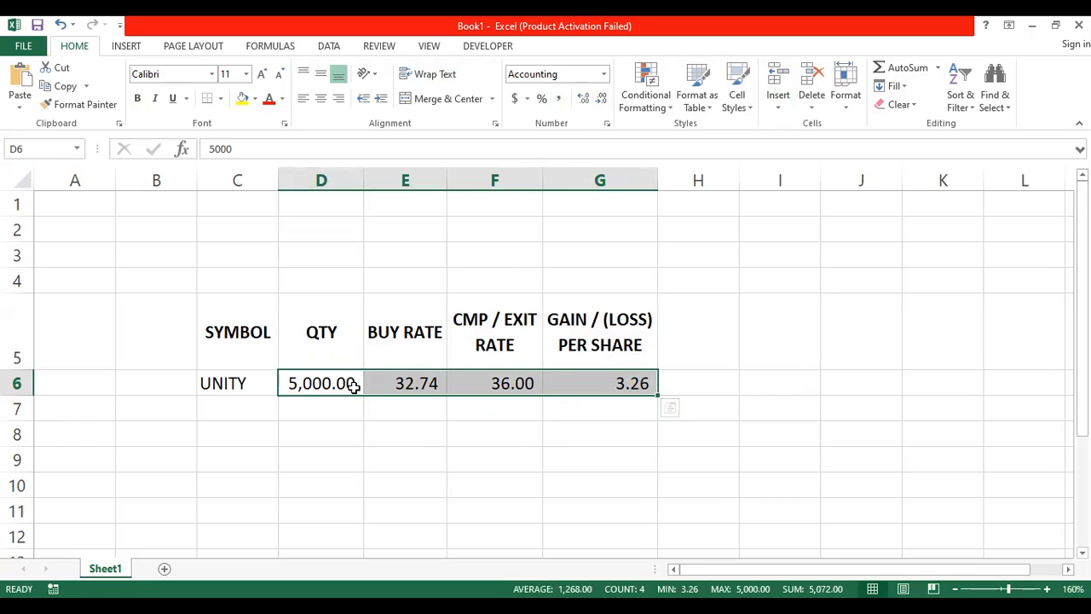
# Step: Add the header TOTAL PROFIT / (LOSS) in H5 and wrap its text within the cell
pyautogui.press('Right')
pyautogui.press('Right')
pyautogui.press('Right')
pyautogui.press('Right')
pyautogui.press('Up')
pyautogui.write('TOTAL PROFIT')
pyautogui.press('BackSpace')
pyautogui.press('BackSpace')
pyautogui.press('BackSpace')
pyautogui.press('BackSpace')
pyautogui.press('BackSpace')
pyautogui.press('BackSpace')
pyautogui.write('ROFIT / (I')
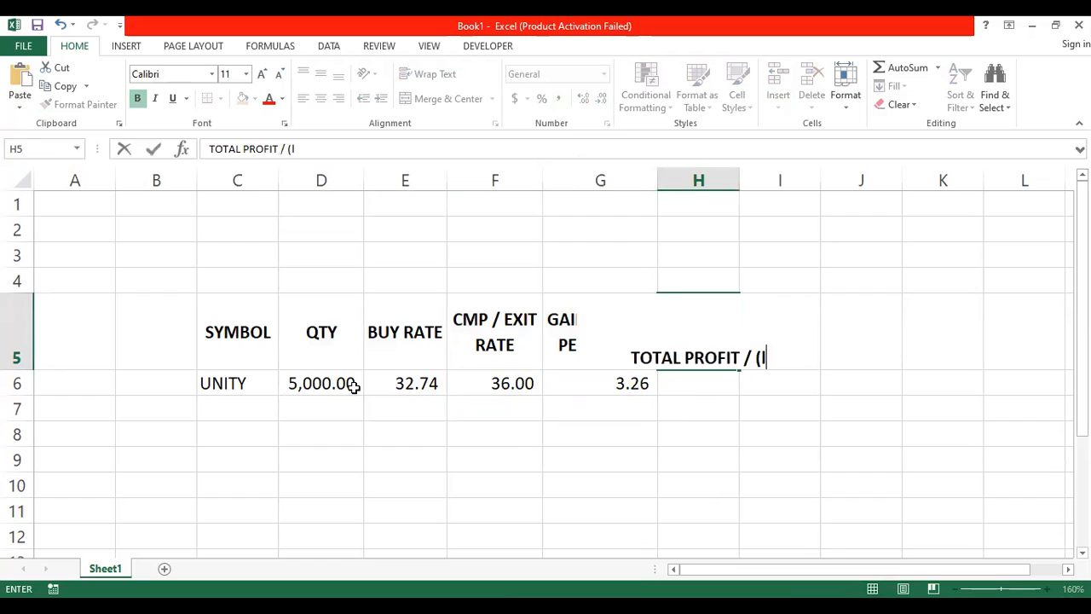
pyautogui.press('BackSpace')
pyautogui.press('BackSpace')
pyautogui.write('(los')
pyautogui.press('BackSpace')
pyautogui.press('BackSpace')
pyautogui.press('BackSpace')
pyautogui.write('LOSS)')
pyautogui.press('Return')
pyautogui.press('Up')
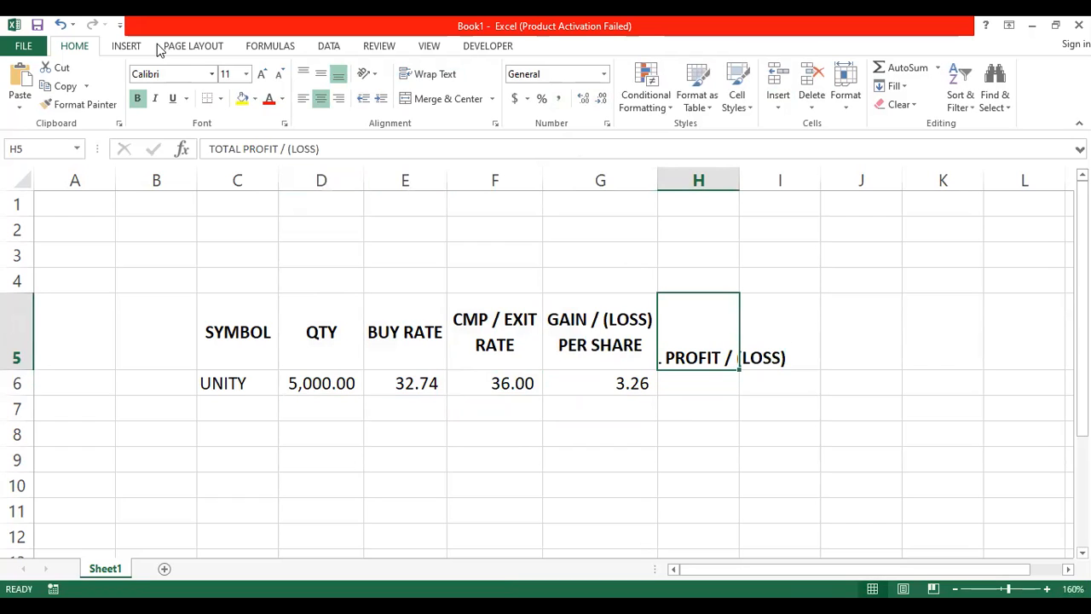
pyautogui.click(430, 74)
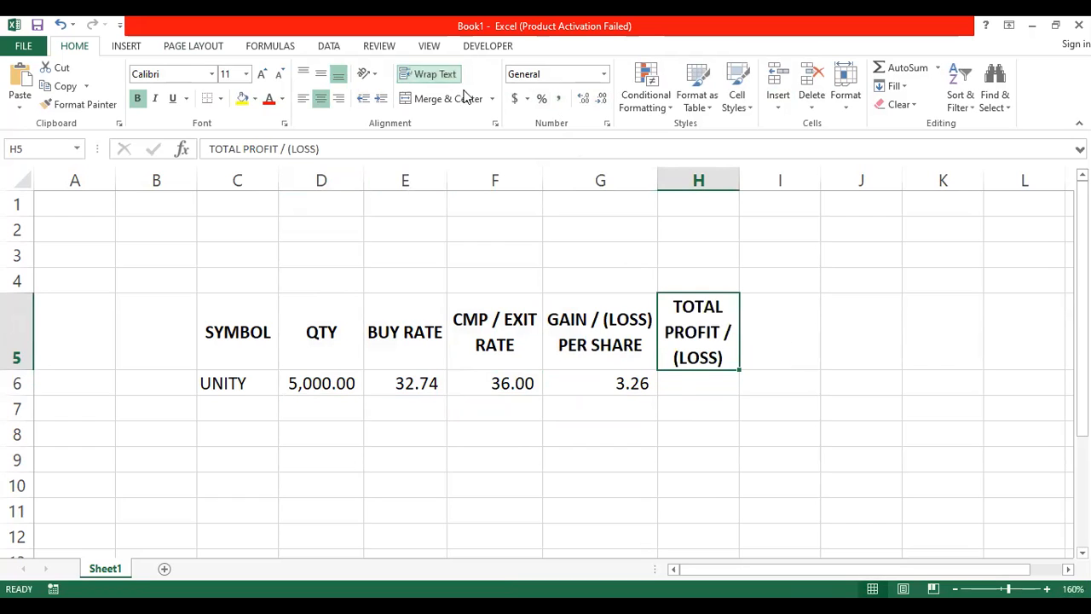
# Step: Calculate the total profit or loss in H6 with the formula =G6*D6
pyautogui.click(597, 345)
pyautogui.click(713, 381)
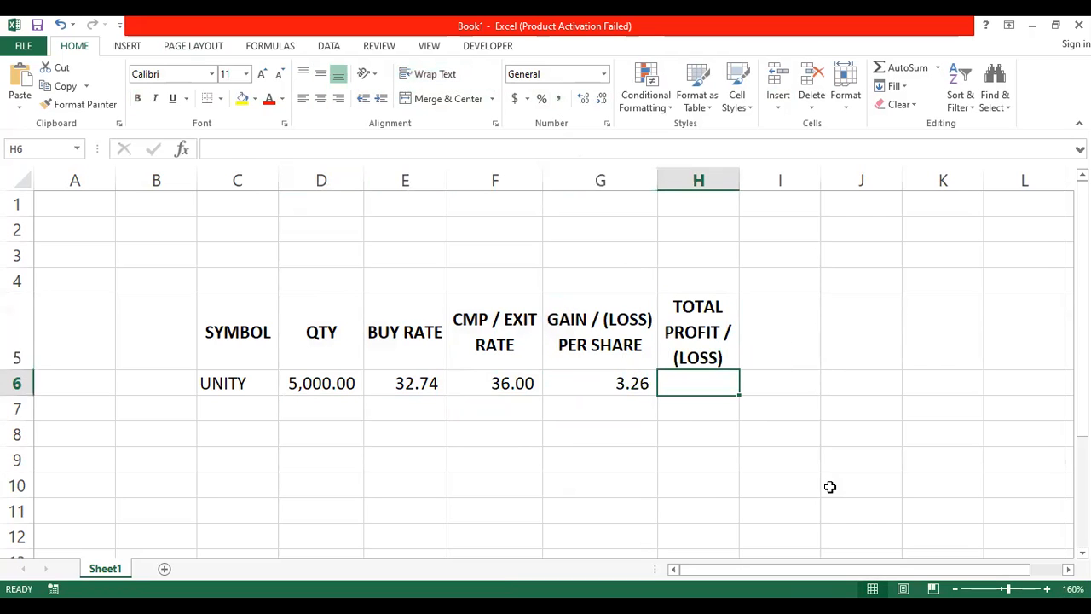
pyautogui.write('=')
pyautogui.press('Left')
pyautogui.write('*')
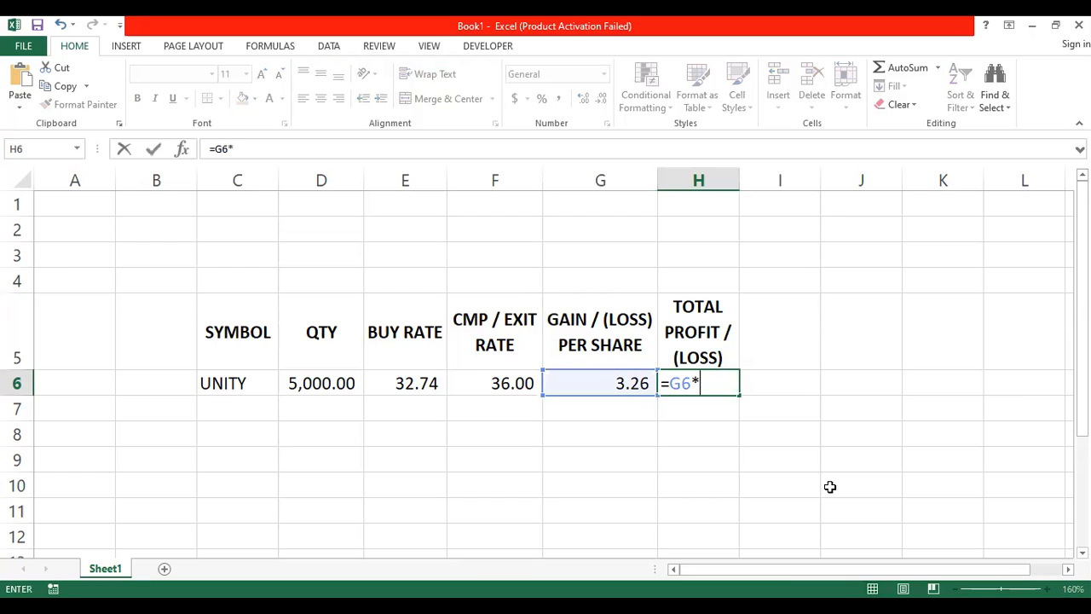
pyautogui.press('Left')
pyautogui.press('Left')
pyautogui.press('Left')
pyautogui.press('Left')
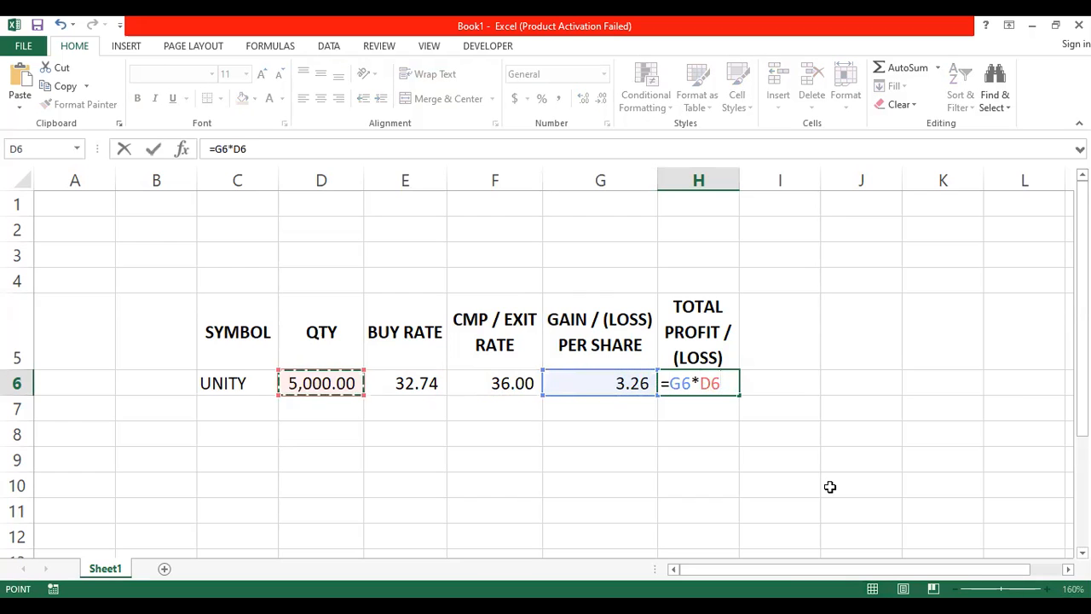
pyautogui.press('Return')
pyautogui.press('Up')
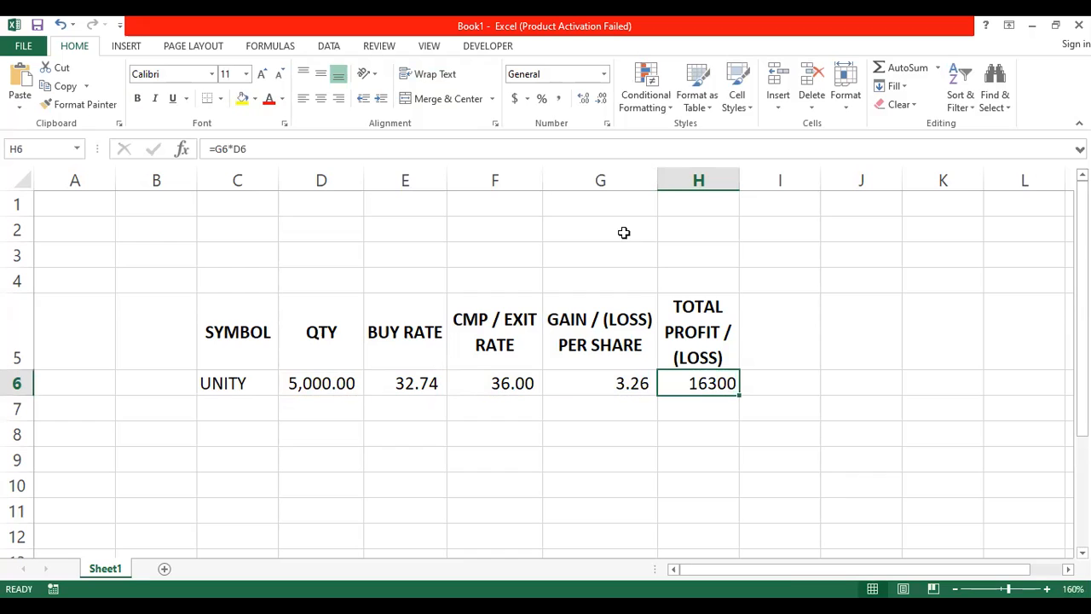
# Step: Format the total profit in H6 with the comma style and no decimals
pyautogui.click(559, 99)
pyautogui.click(602, 99)
pyautogui.click(606, 100)
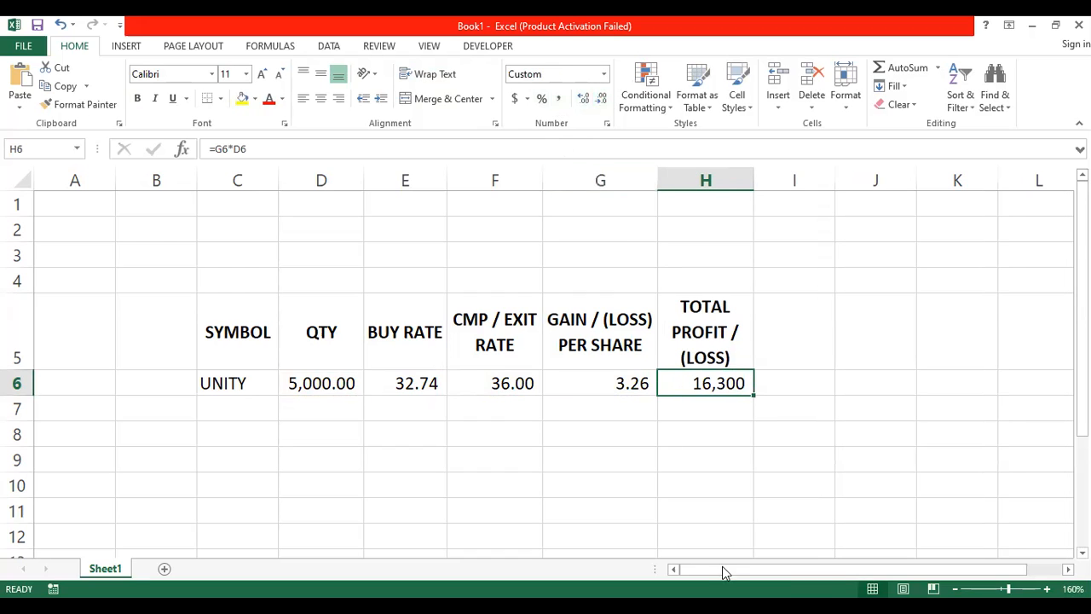
# Step: Add a bottom border beneath the header cells C5:H5
pyautogui.click(621, 339)
pyautogui.moveTo(246, 335); pyautogui.dragTo(690, 332)
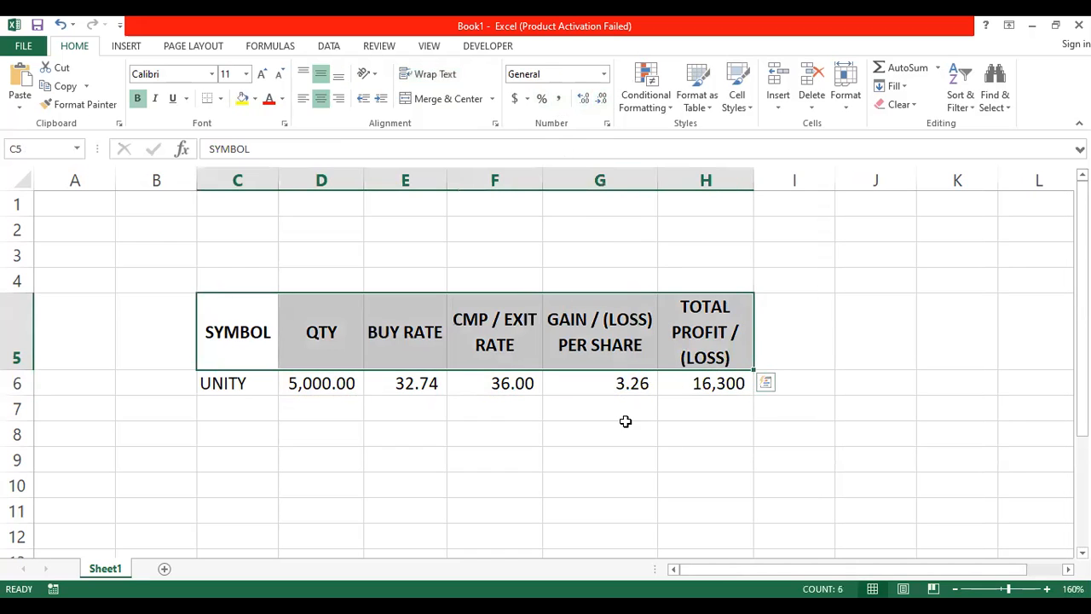
pyautogui.click(623, 431)
pyautogui.moveTo(237, 335); pyautogui.dragTo(685, 333)
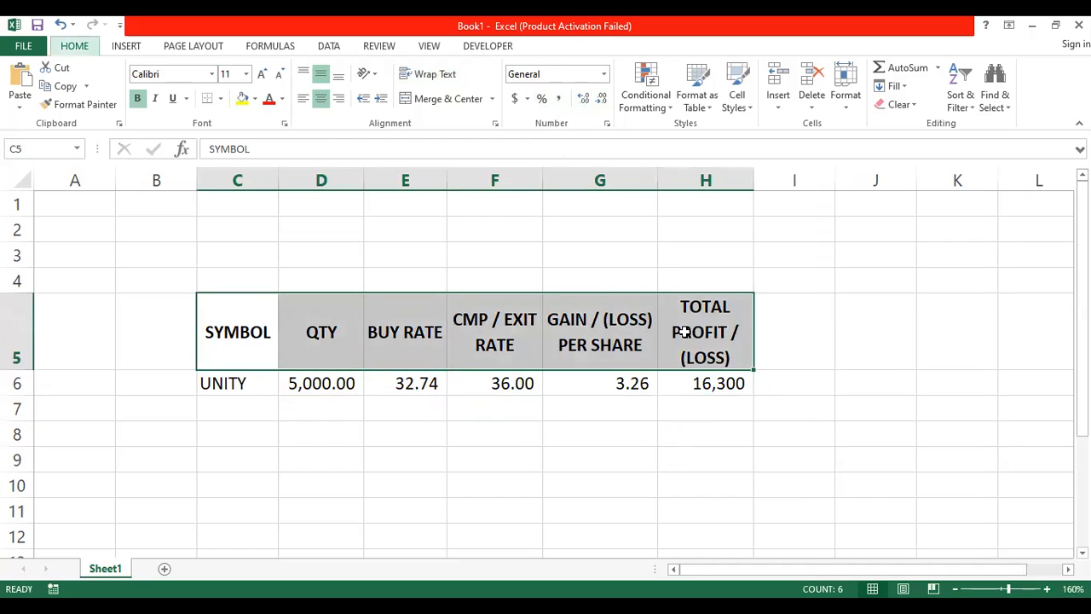
pyautogui.press('b')
pyautogui.press('h')
pyautogui.press('Left')
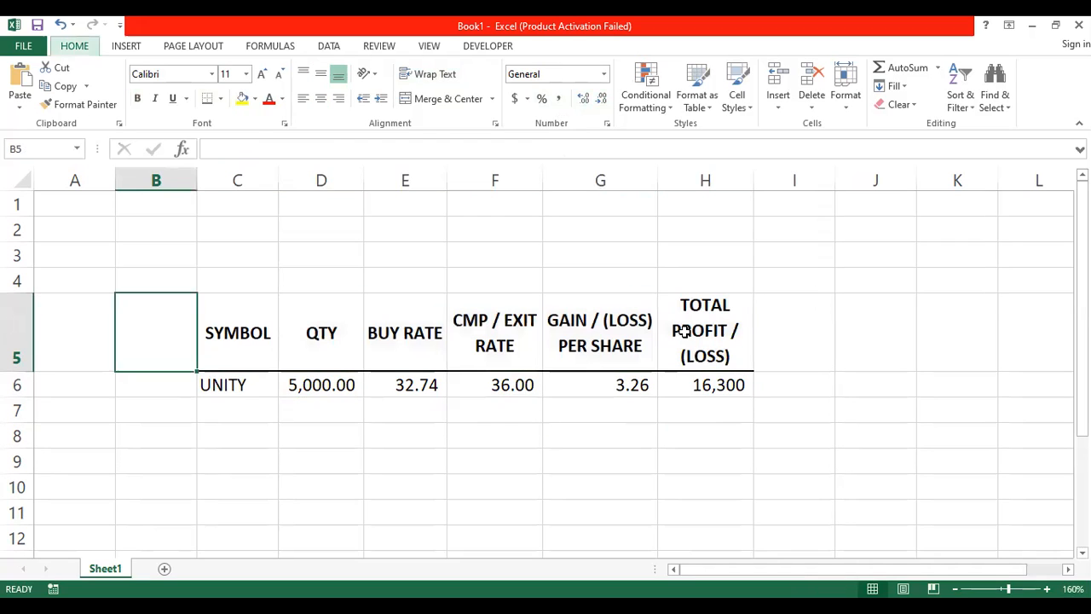
# Step: Hide the worksheet's gridlines
pyautogui.hotkey('alt', 'p')
pyautogui.press('v')
pyautogui.press('g')
pyautogui.press('Right')
pyautogui.press('Down')
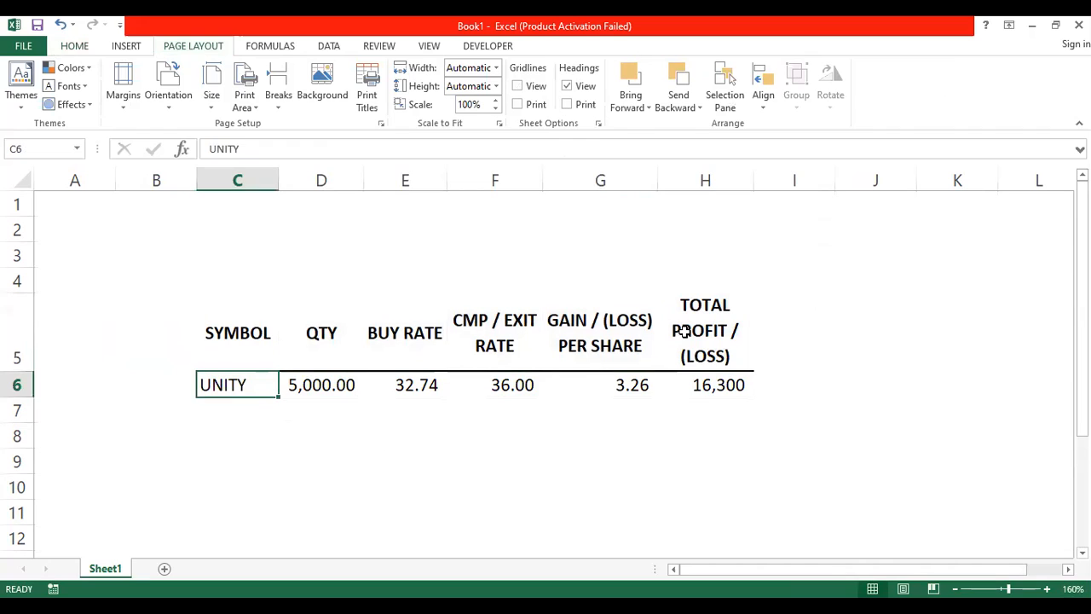
# Step: Centre the contents of the whole SYMBOL column C horizontally
pyautogui.click(237, 180)
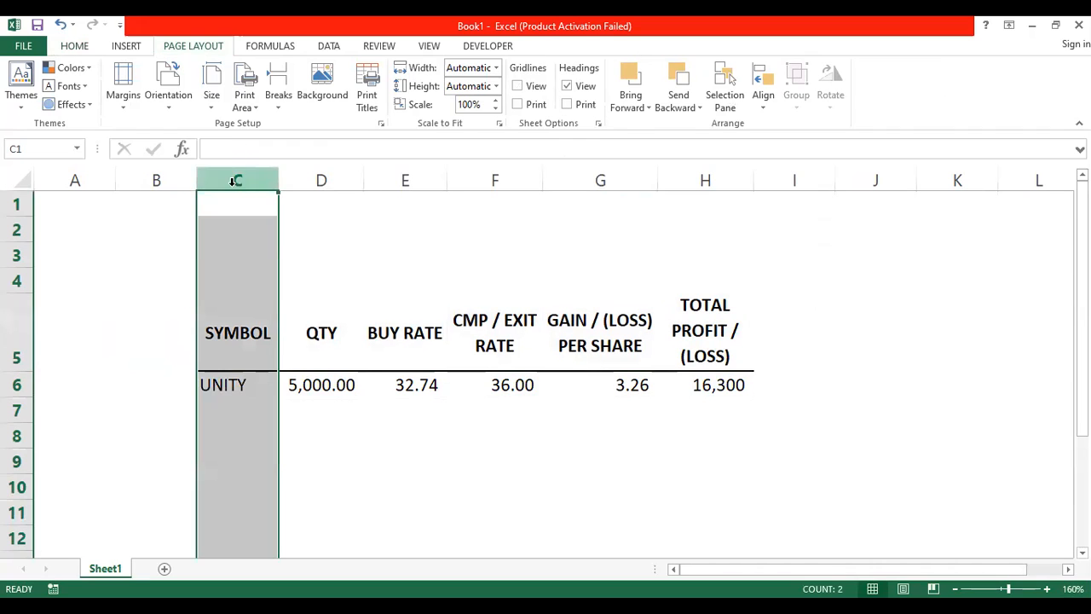
pyautogui.click(84, 46)
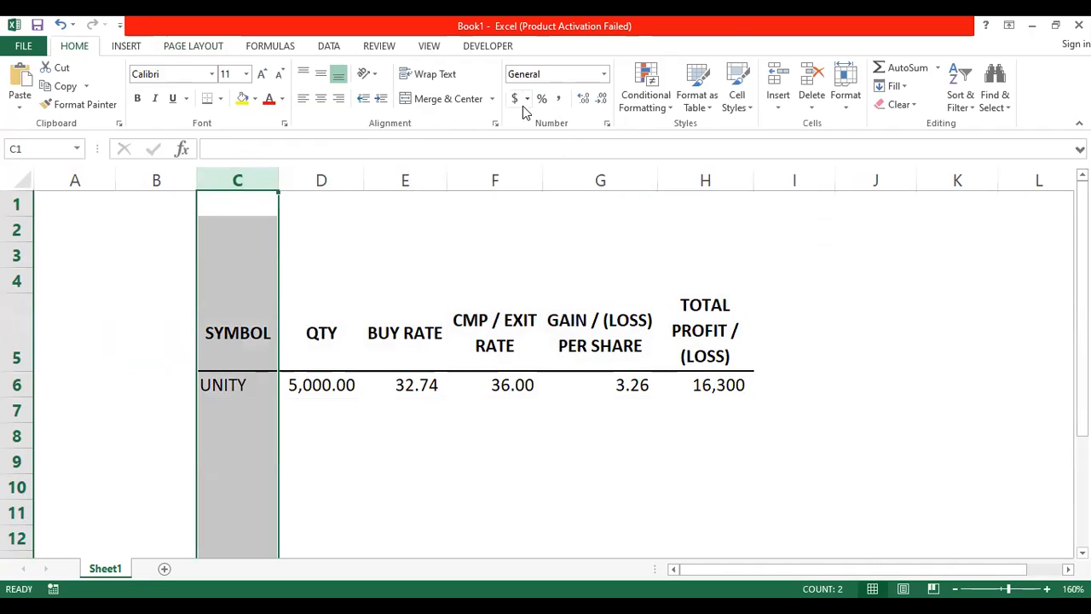
pyautogui.click(305, 100)
pyautogui.click(321, 101)
pyautogui.click(252, 384)
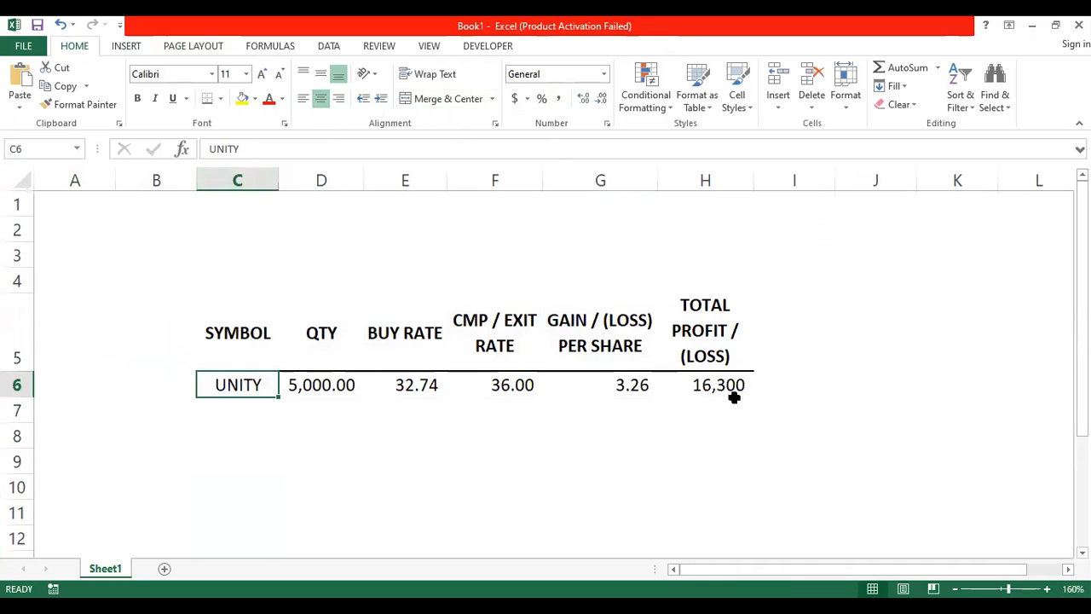
# Step: Add the header COMMISSION in I5 and widen column I so the word fits on one line
pyautogui.click(734, 397)
pyautogui.click(707, 318)
pyautogui.click(775, 331)
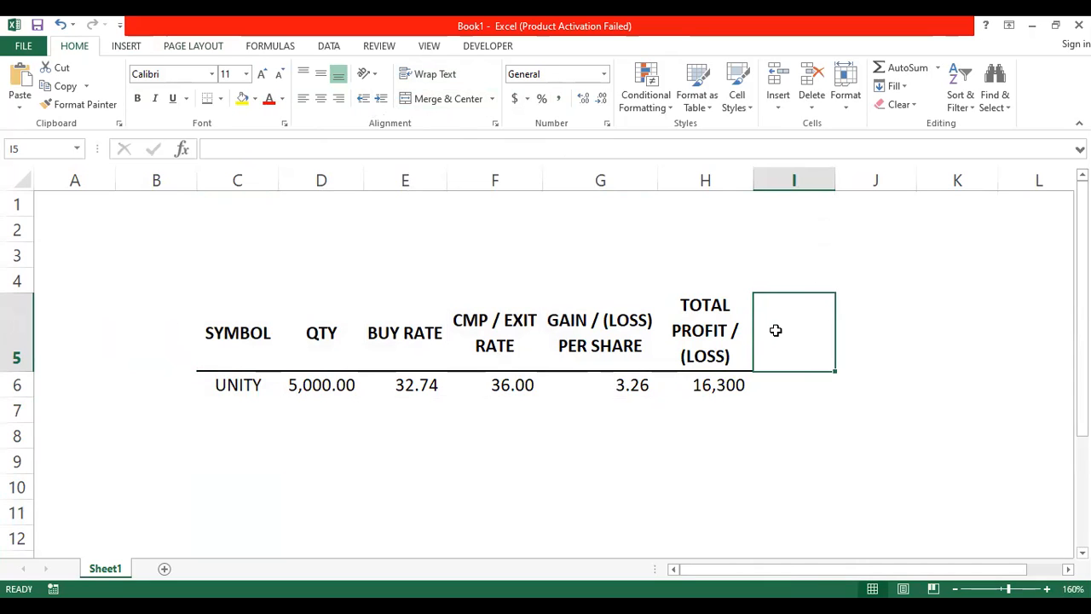
pyautogui.write('COMMISSION')
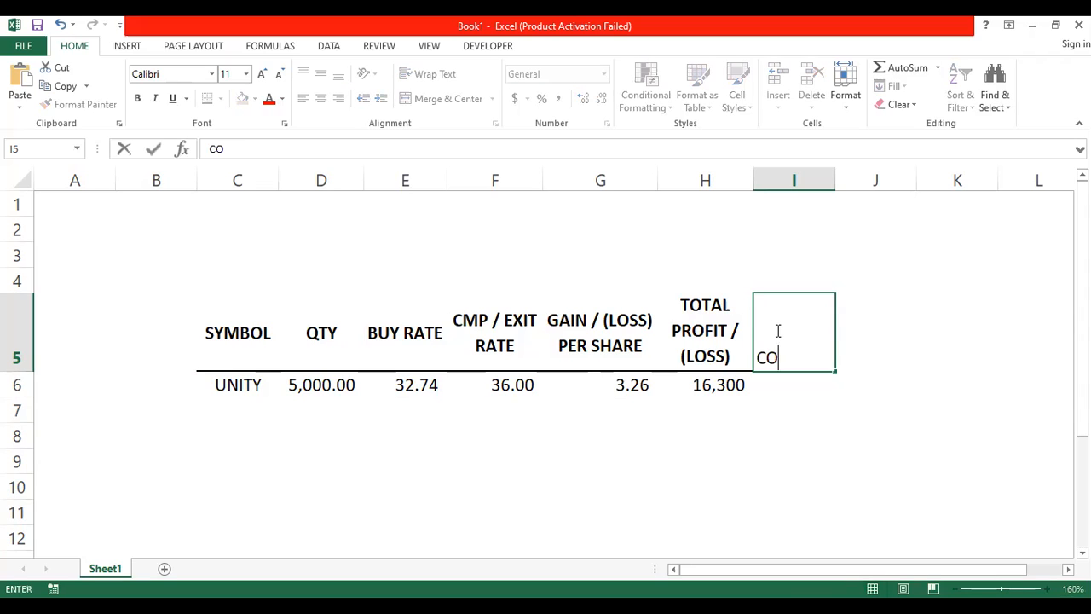
pyautogui.press('Return')
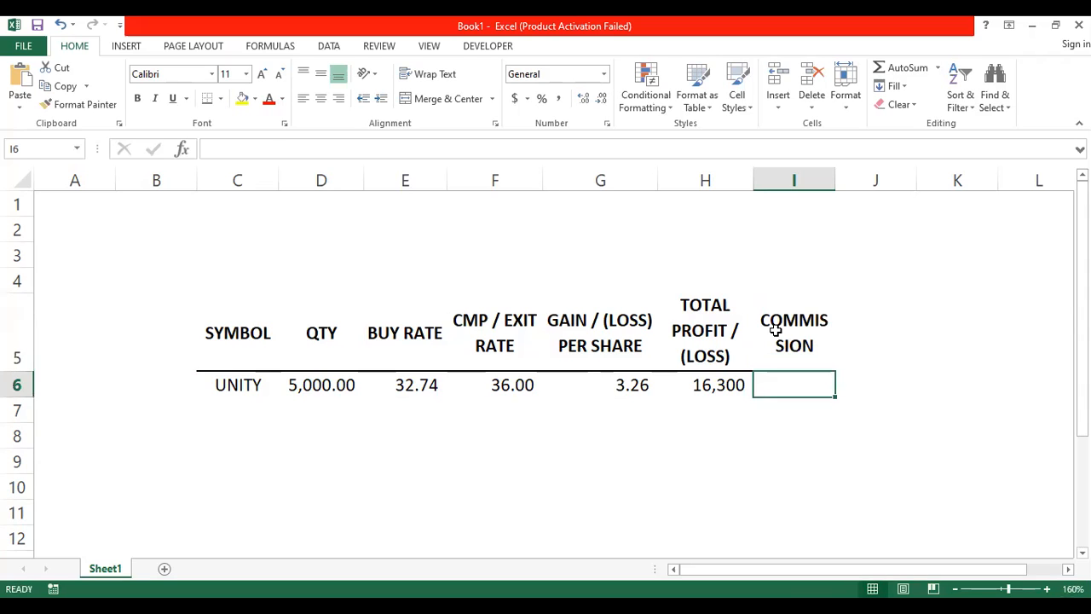
pyautogui.click(776, 327)
pyautogui.moveTo(836, 178); pyautogui.dragTo(881, 179)
pyautogui.click(810, 380)
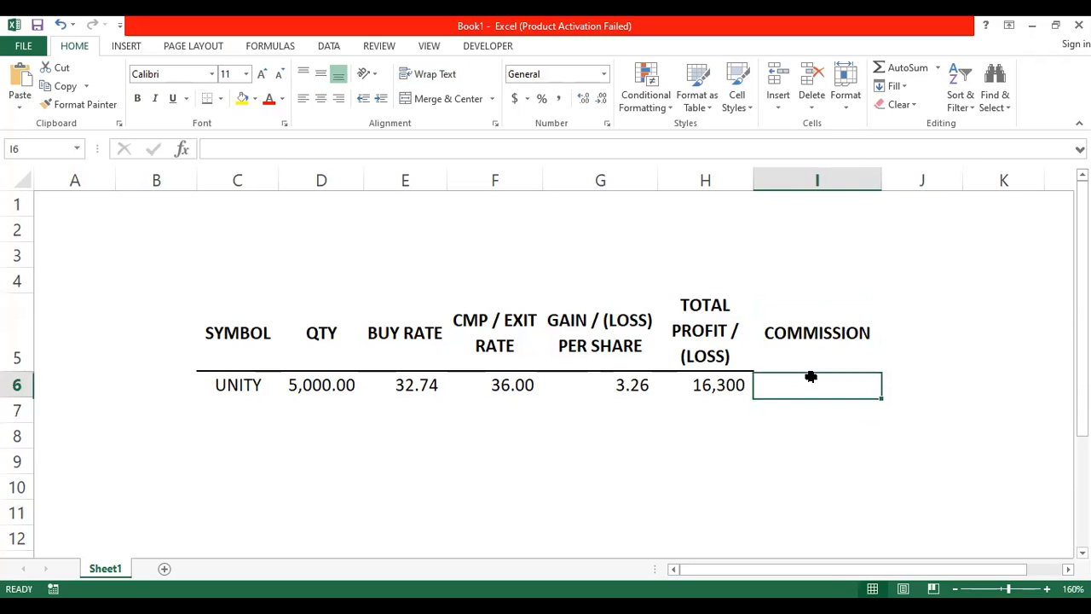
# Step: Add a bottom border beneath the COMMISSION header in I5
pyautogui.click(806, 322)
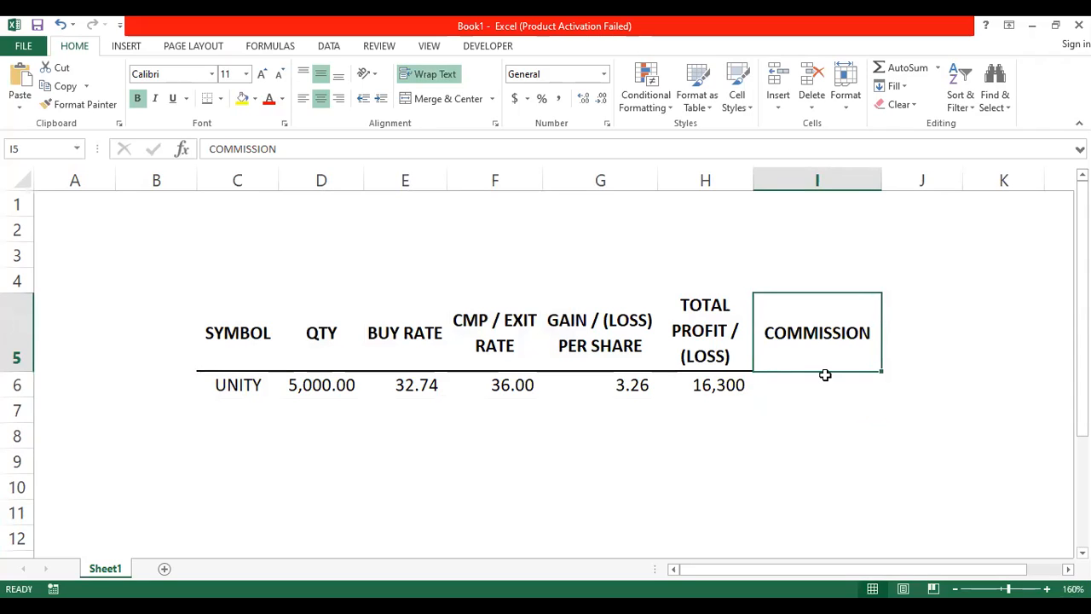
pyautogui.click(825, 375)
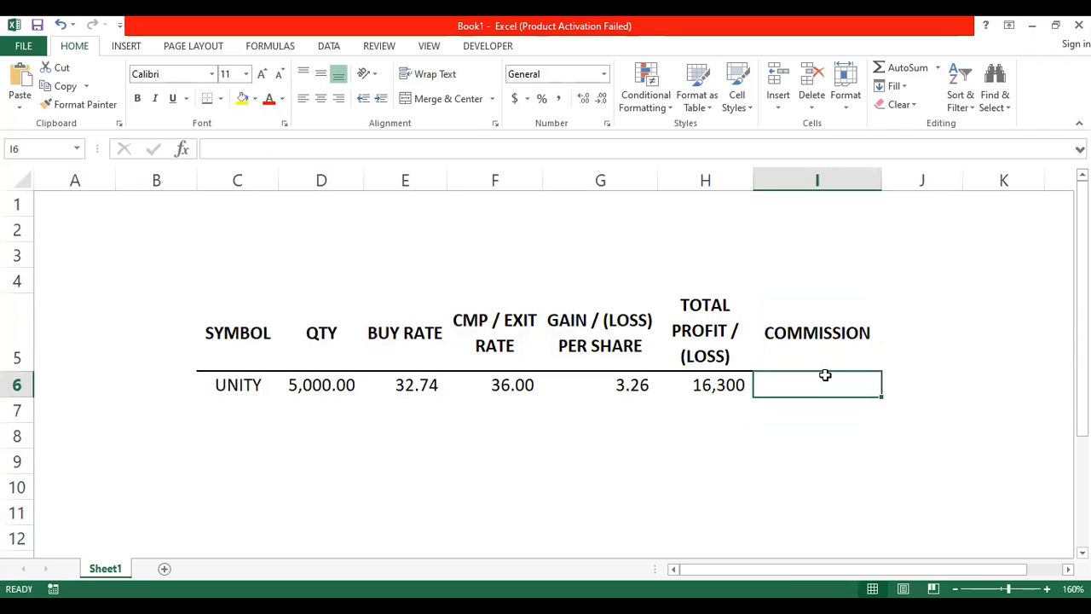
pyautogui.press('Up')
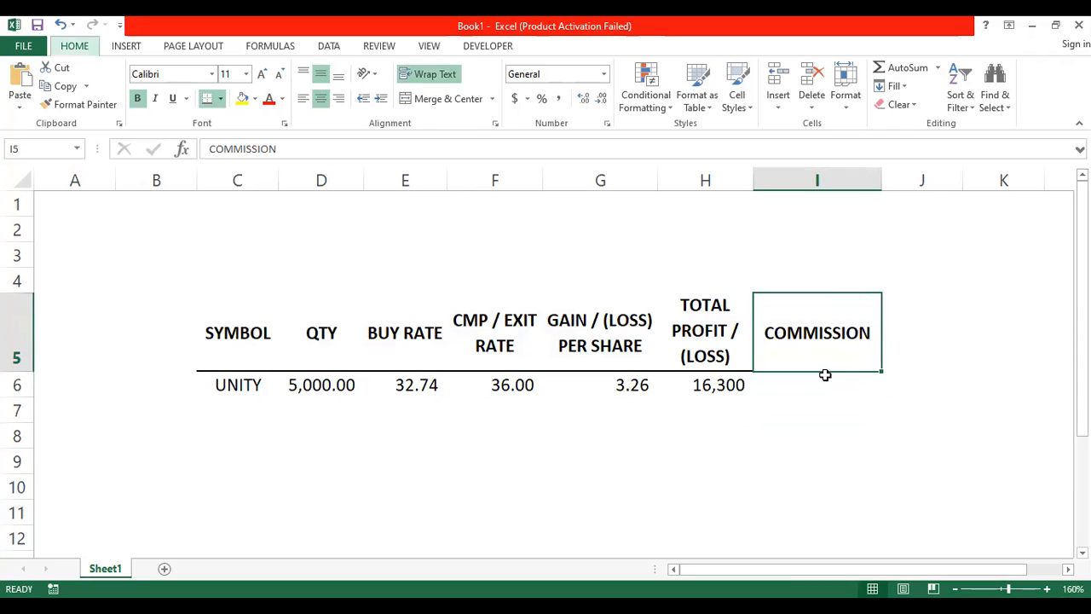
pyautogui.press('Down')
pyautogui.press('Right')
pyautogui.press('Right')
pyautogui.press('Left')
pyautogui.press('Left')
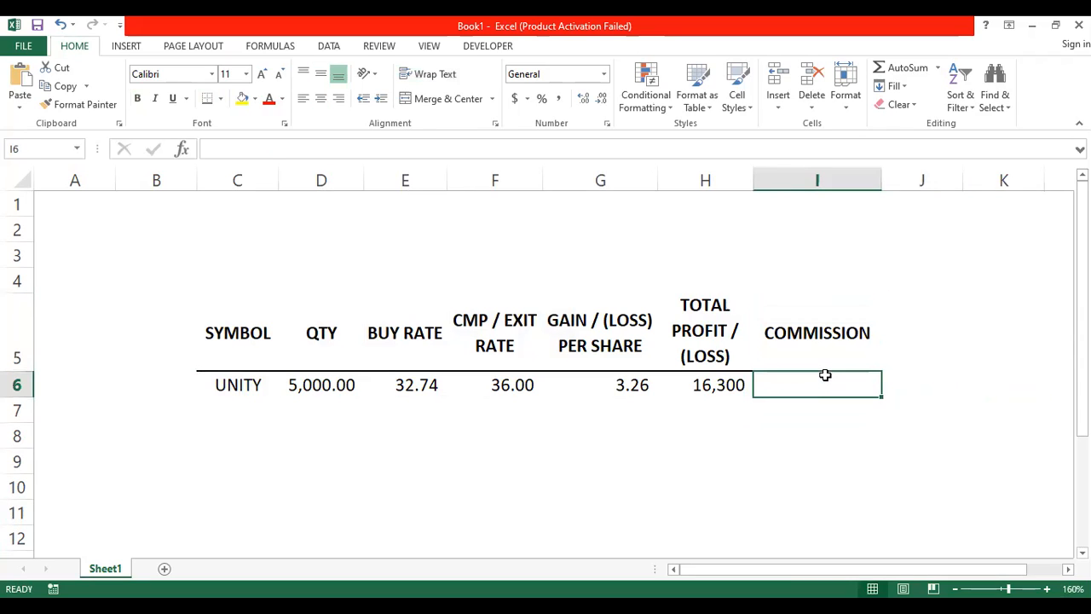
# Step: Begin a MAX formula in the UNITY row's commission cell I6
pyautogui.write('=')
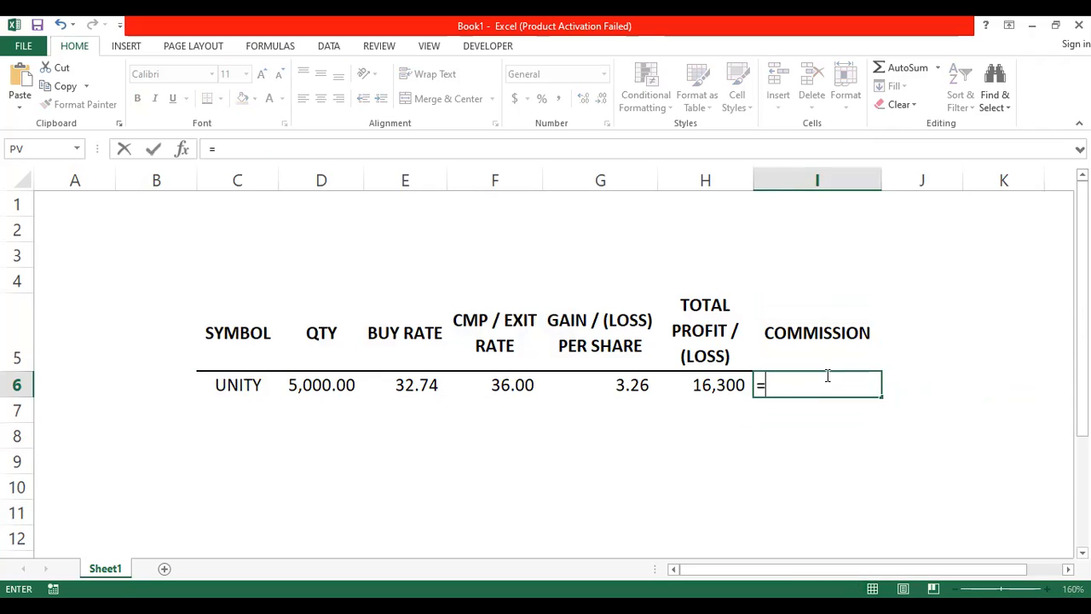
pyautogui.write('MAX')
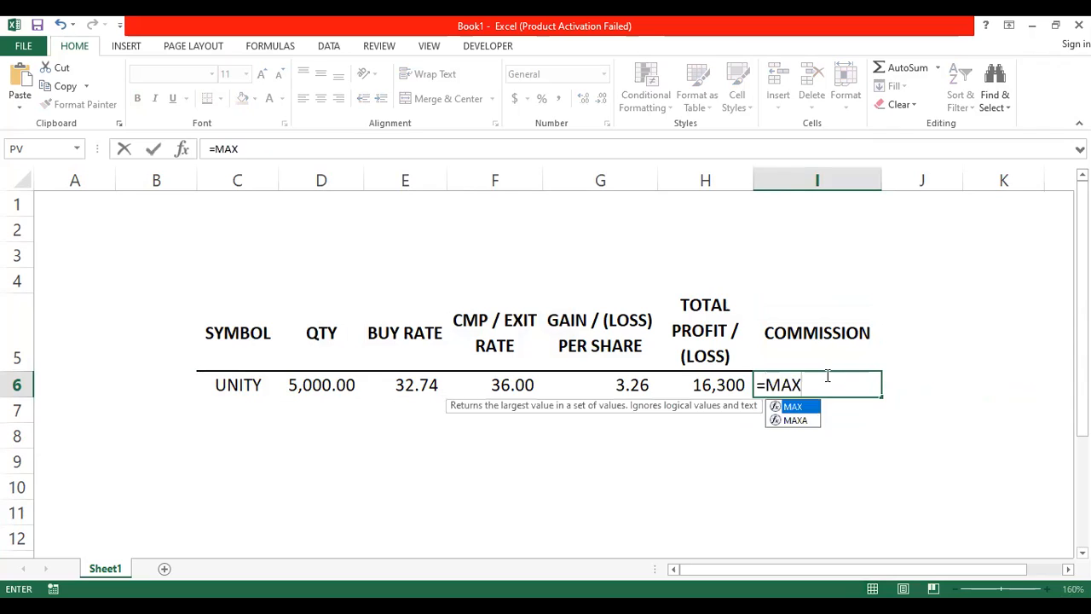
pyautogui.write('(')
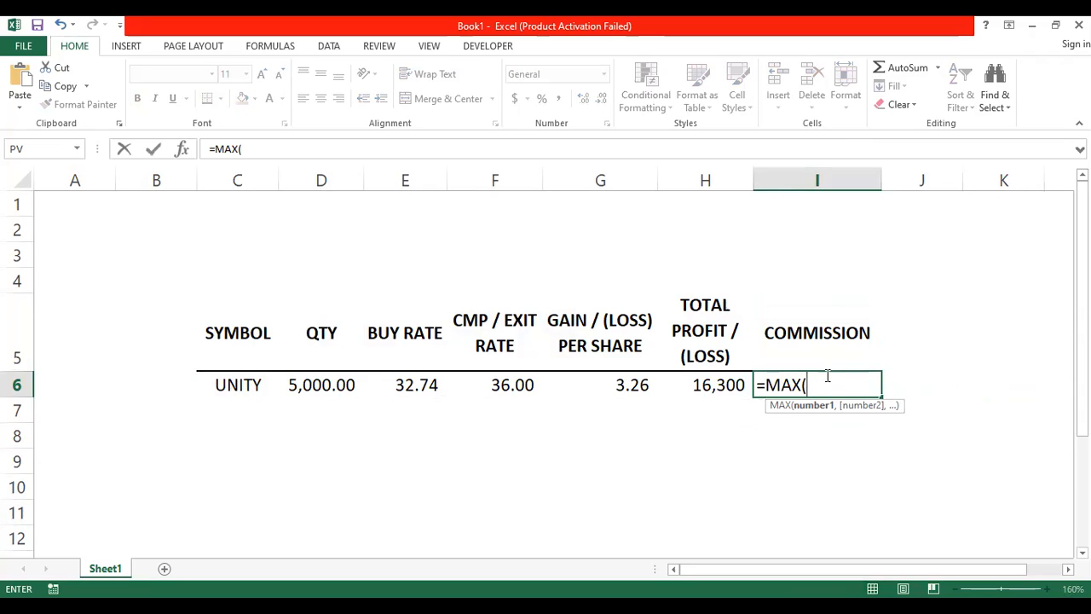
pyautogui.press('Left')
pyautogui.press('Left')
pyautogui.press('Left')
pyautogui.press('Left')
pyautogui.press('Left')
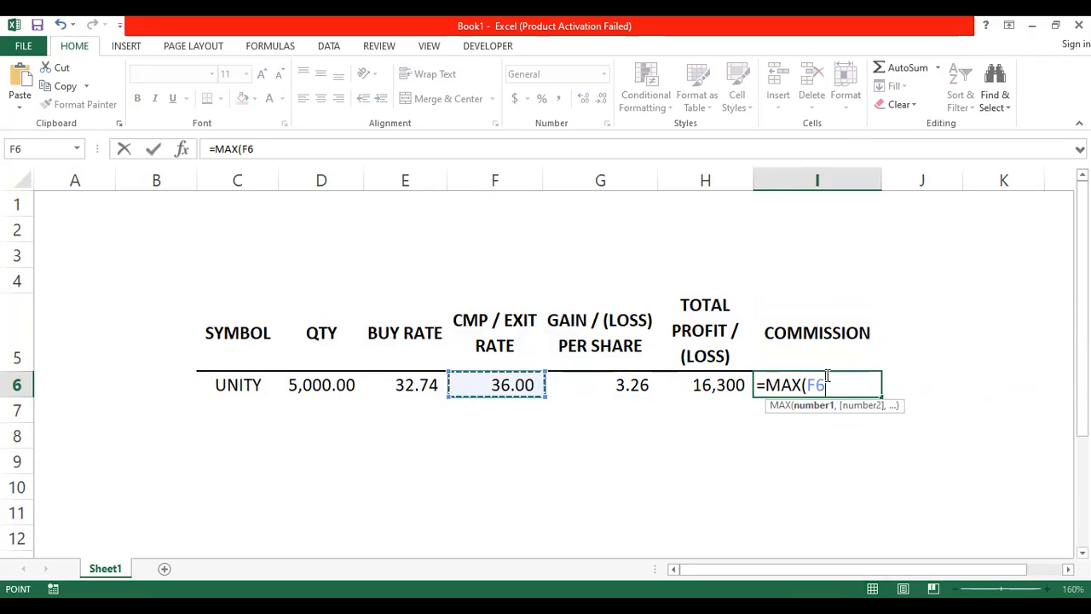
pyautogui.write('*')
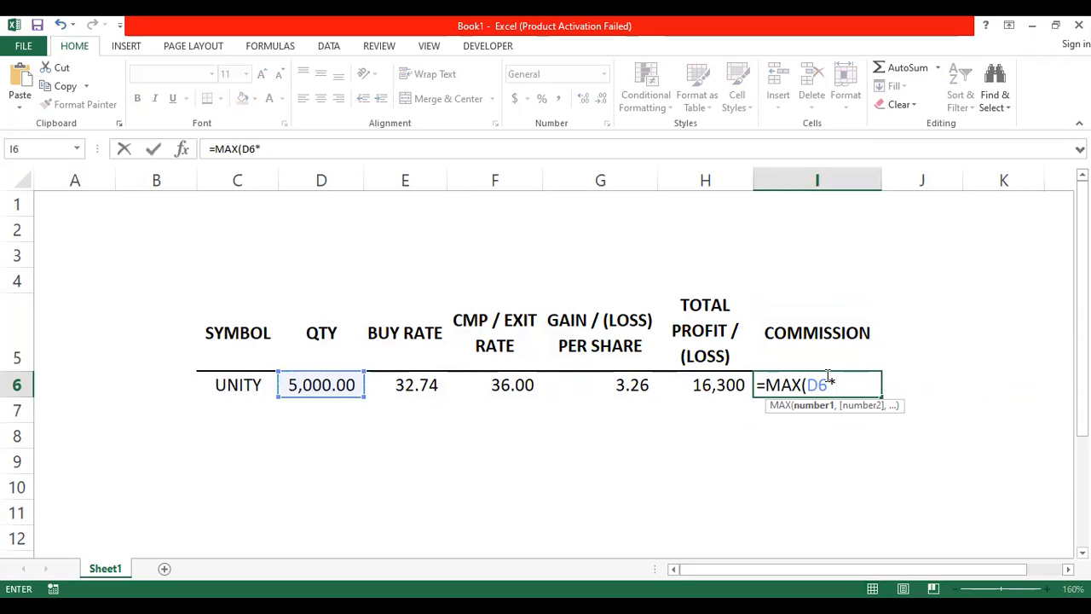
pyautogui.write('.03')
pyautogui.press('BackSpace')
pyautogui.press('BackSpace')
pyautogui.press('BackSpace')
pyautogui.press('BackSpace')
pyautogui.press('BackSpace')
pyautogui.press('BackSpace')
# Step: Enter quantity times .03, (D6*.03), as the first argument of the MAX formula in I6
pyautogui.write('(')
pyautogui.press('Left')
pyautogui.press('Left')
pyautogui.press('Left')
pyautogui.press('Left')
pyautogui.press('Left')
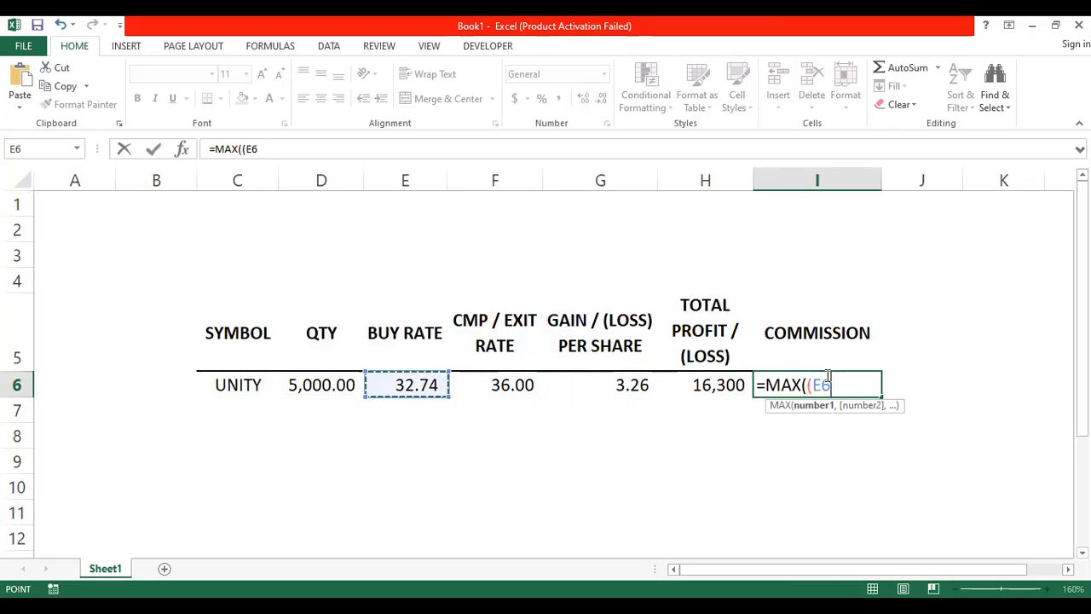
pyautogui.write('*.')
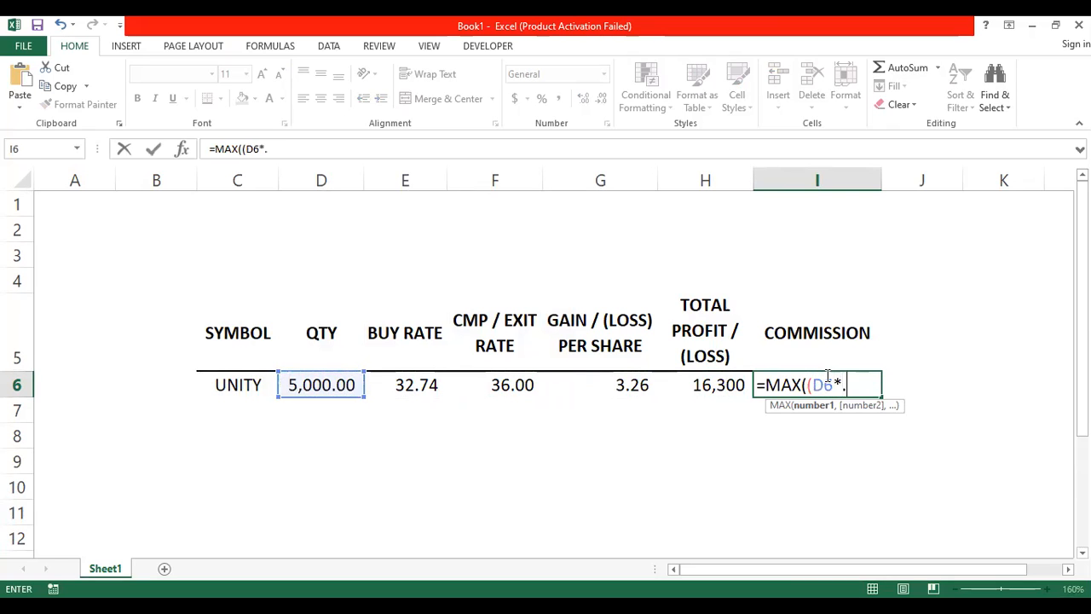
pyautogui.write('03),(')
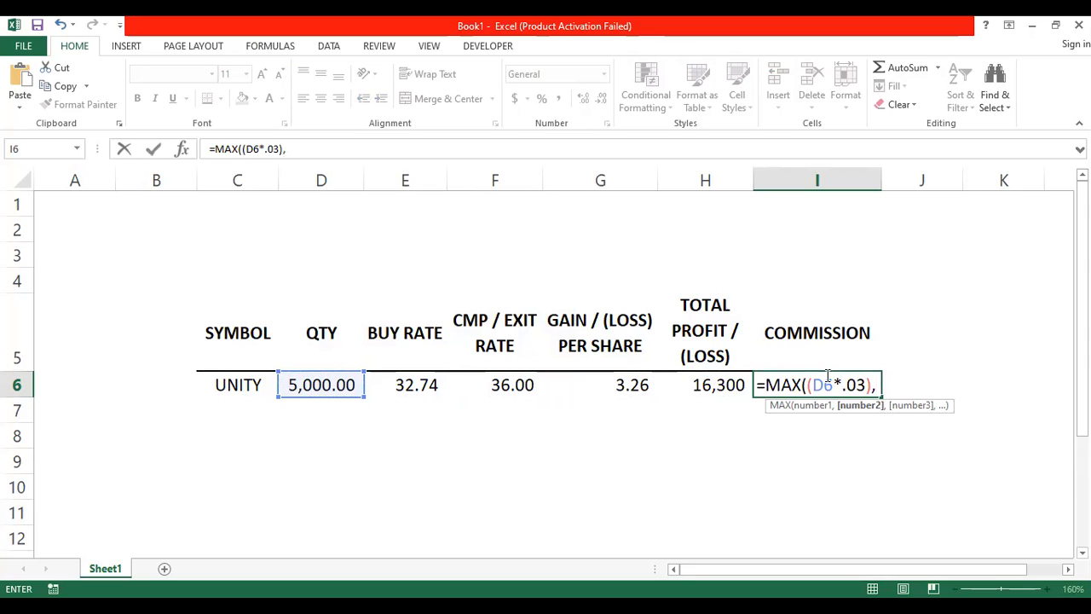
# Step: Complete the commission formula in I6 with (D6*E6)*0.15% as the second MAX argument and commit it
pyautogui.press('Left')
pyautogui.press('Left')
pyautogui.press('Left')
pyautogui.press('Left')
pyautogui.press('Left')
pyautogui.write('*')
pyautogui.press('Left')
pyautogui.press('Left')
pyautogui.press('Left')
pyautogui.press('Left')
pyautogui.write(')')
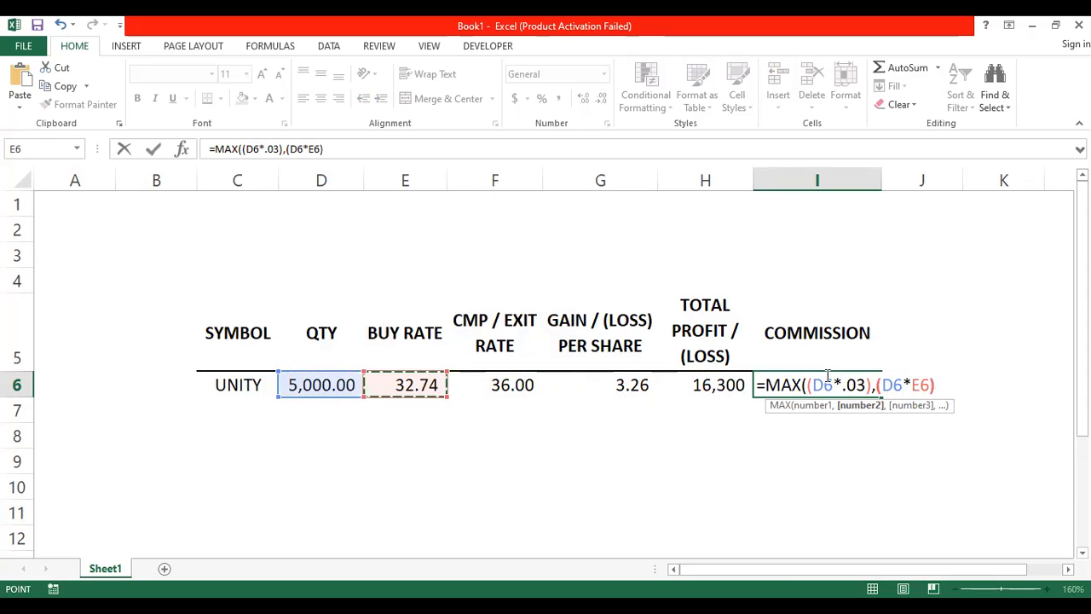
pyautogui.write('*0.15')
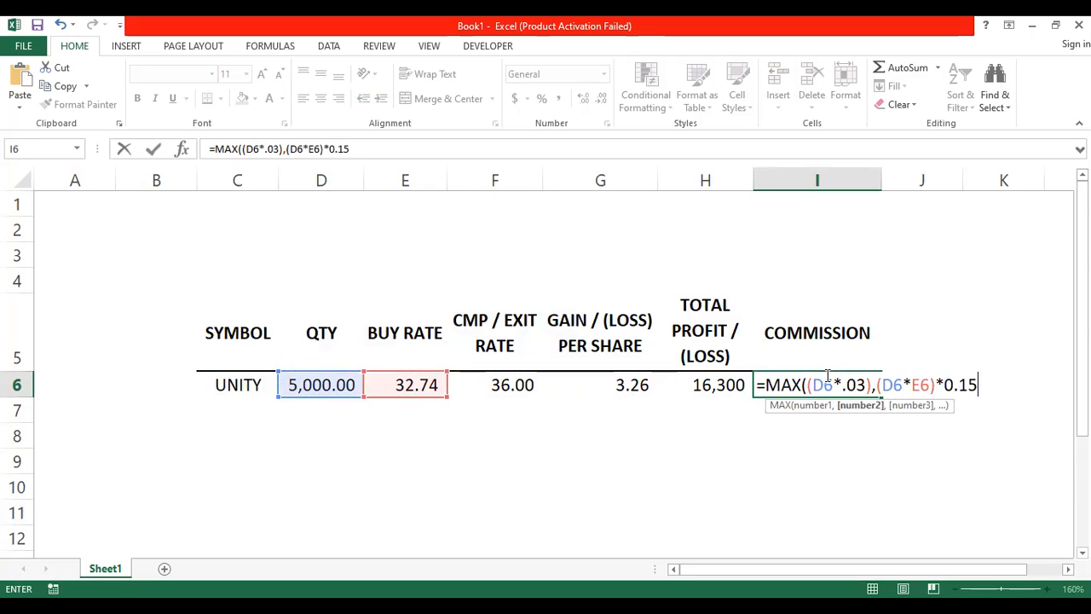
pyautogui.write('%)')
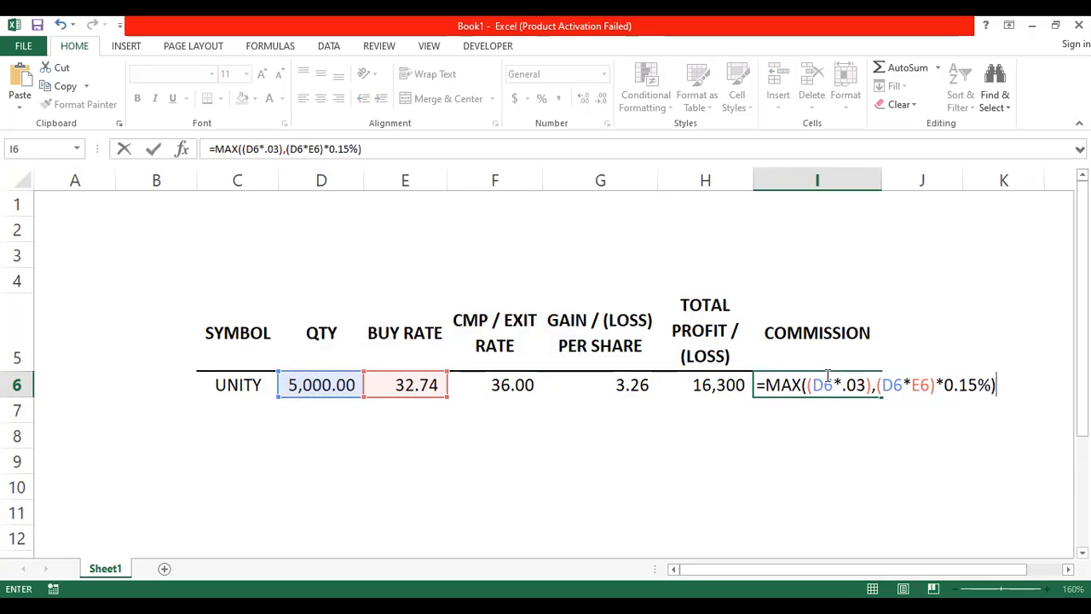
pyautogui.press('Return')
pyautogui.click(825, 376)
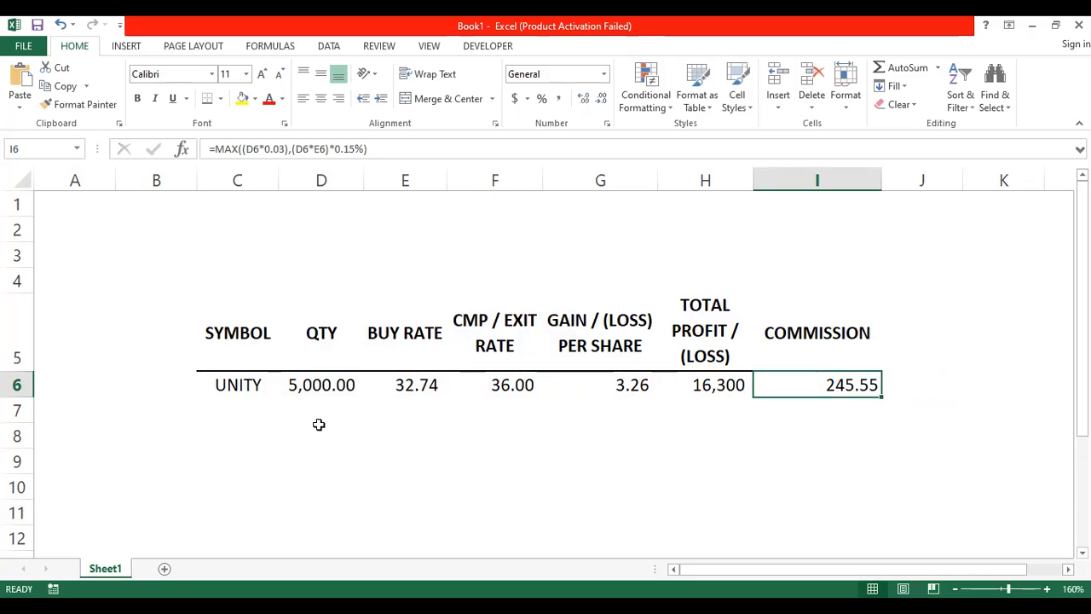
pyautogui.click(807, 336)
pyautogui.click(820, 393)
pyautogui.click(810, 345)
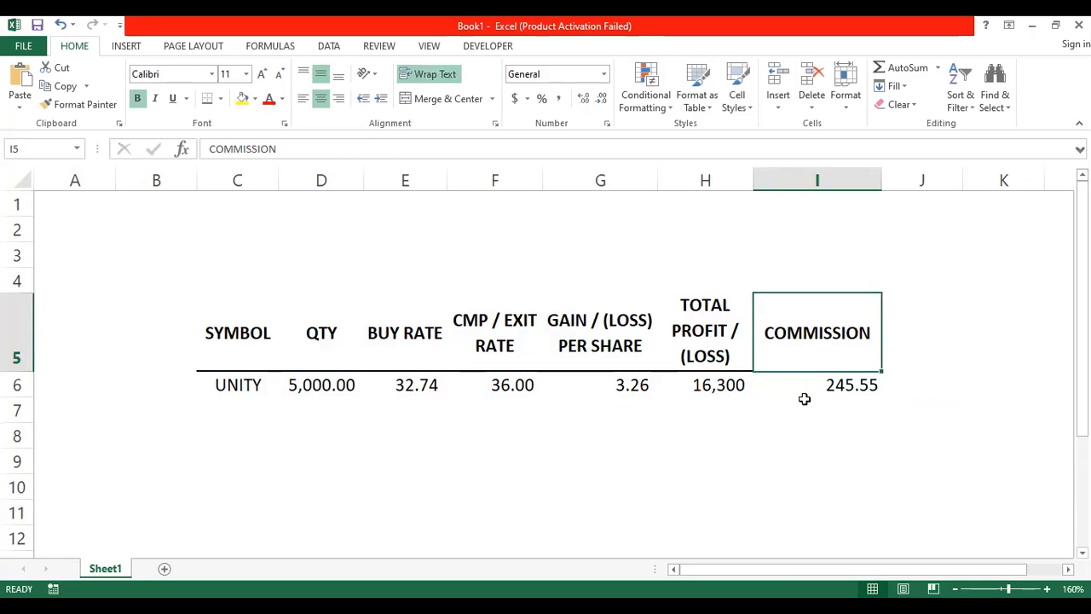
pyautogui.click(775, 407)
# Step: Add the header TAX (15%) in J5, beside the COMMISSION header
pyautogui.click(844, 343)
pyautogui.press('Right')
pyautogui.press('Right')
pyautogui.press('Right')
pyautogui.press('Left')
pyautogui.press('Left')
pyautogui.press('Left')
pyautogui.press('Right')
pyautogui.write('TAX')
pyautogui.hotkey('ctrl', 'Return')
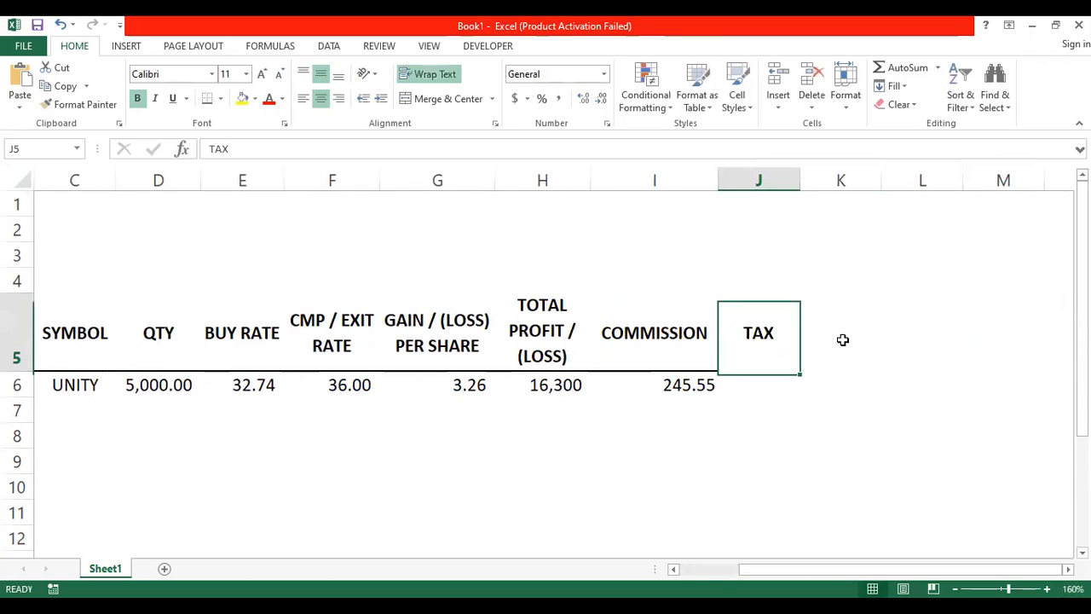
pyautogui.press('F2')
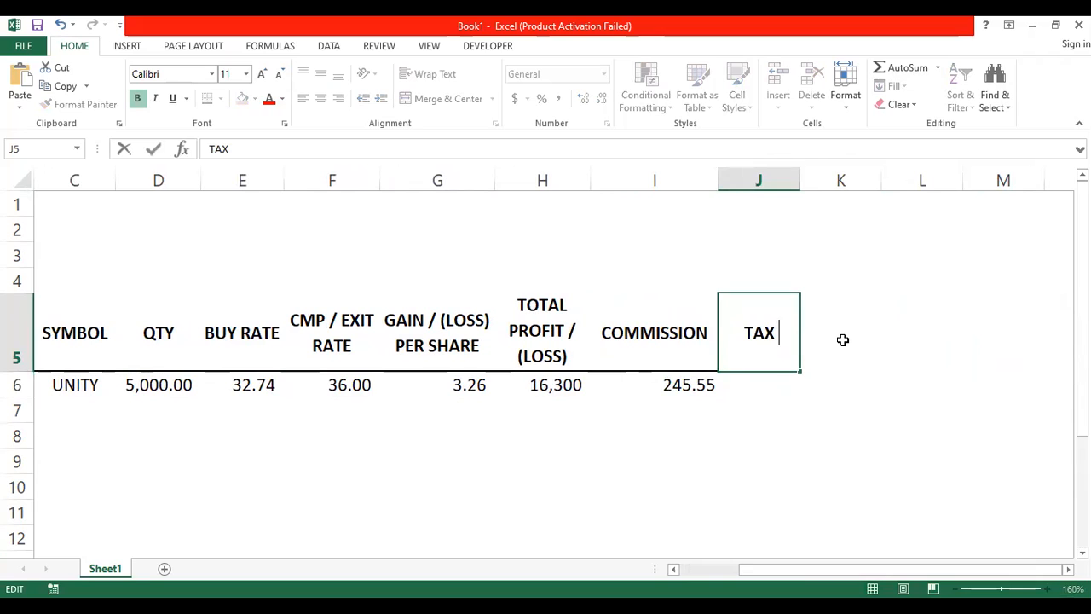
pyautogui.write('(15%)')
pyautogui.press('Return')
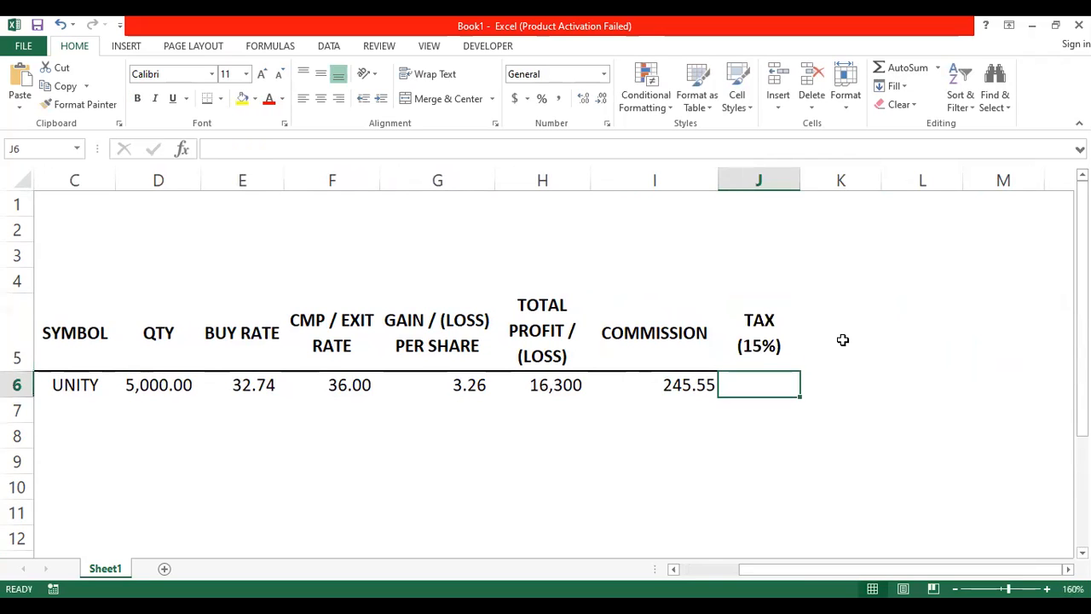
# Step: Calculate the tax in J6 as 15% of the total profit with the formula =H6*15%
pyautogui.press('Up')
pyautogui.press('Down')
pyautogui.press('Up')
pyautogui.press('Down')
pyautogui.write('=')
pyautogui.press('Left')
pyautogui.press('Left')
pyautogui.write('*15%')
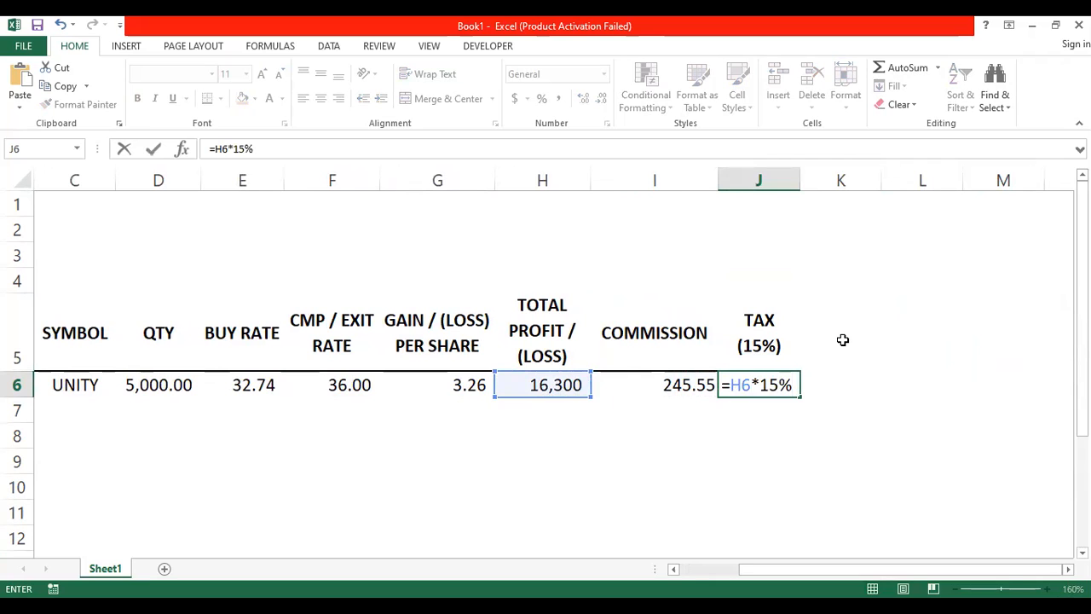
pyautogui.press('Return')
pyautogui.press('Up')
pyautogui.press('Up')
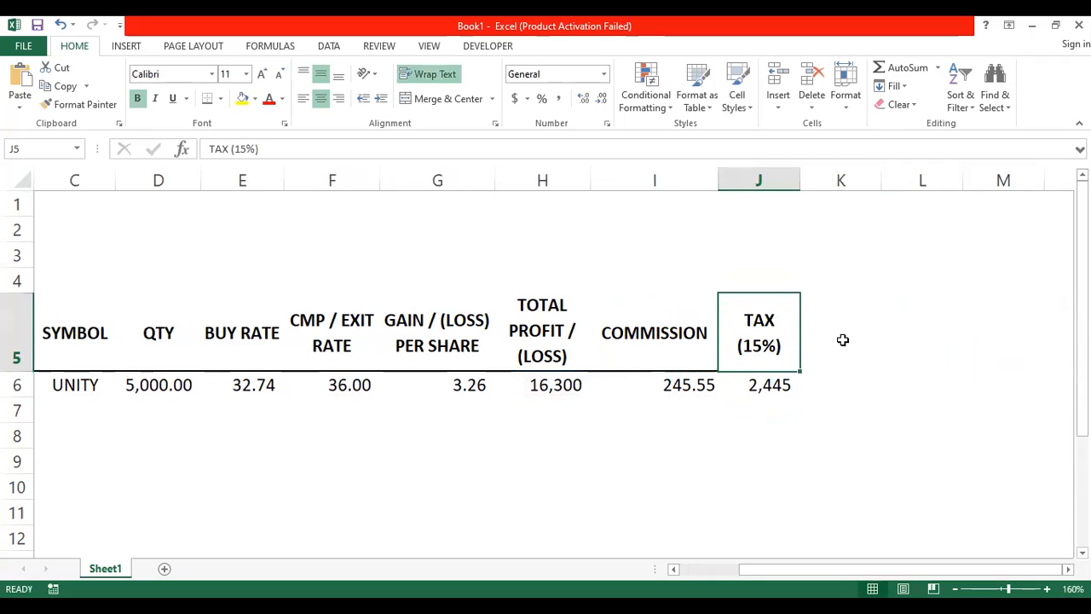
pyautogui.press('Down')
pyautogui.press('Up')
pyautogui.press('Right')
pyautogui.press('Left')
pyautogui.press('Left')
pyautogui.press('Left')
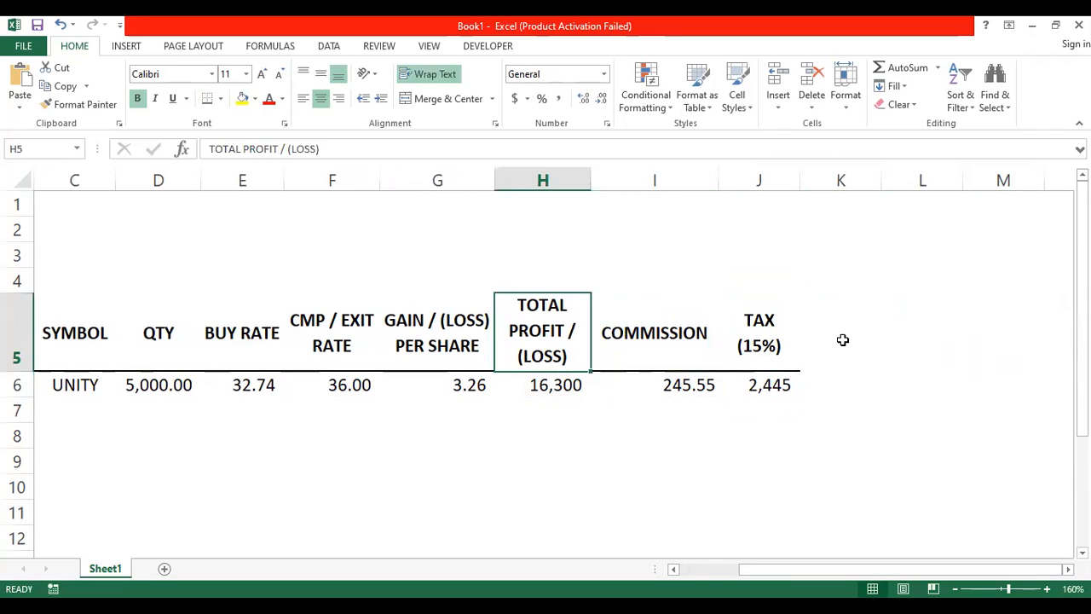
# Step: Add the header NET PROFIT / (LOSS) in K5, beside the tax header
pyautogui.press('Right')
pyautogui.press('Right')
pyautogui.press('Right')
pyautogui.write('NET ')
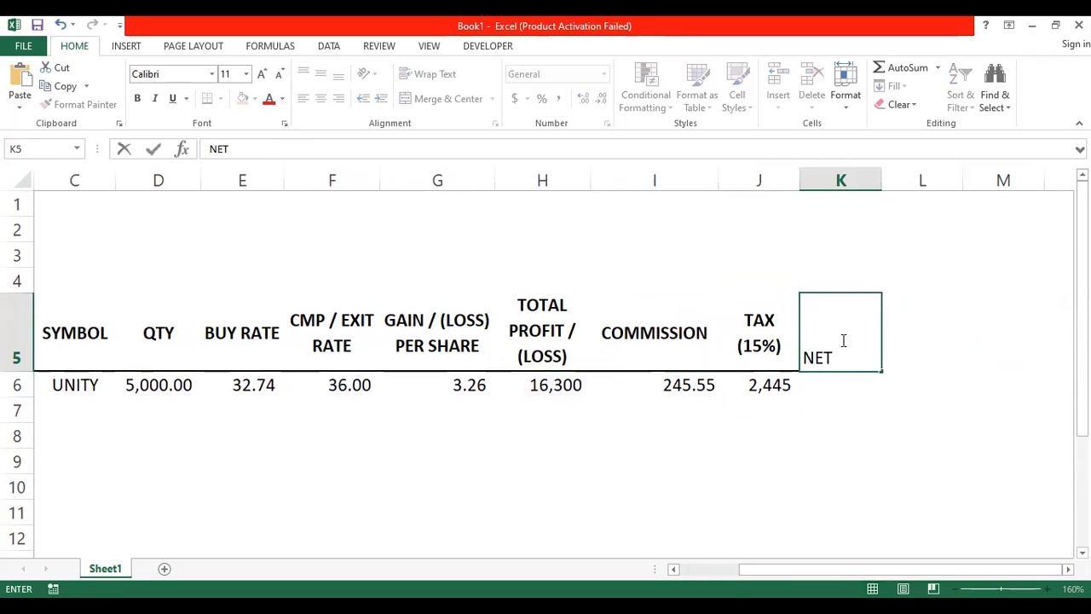
pyautogui.write('PROFIT / (LOSS)')
pyautogui.press('Return')
pyautogui.press('Up')
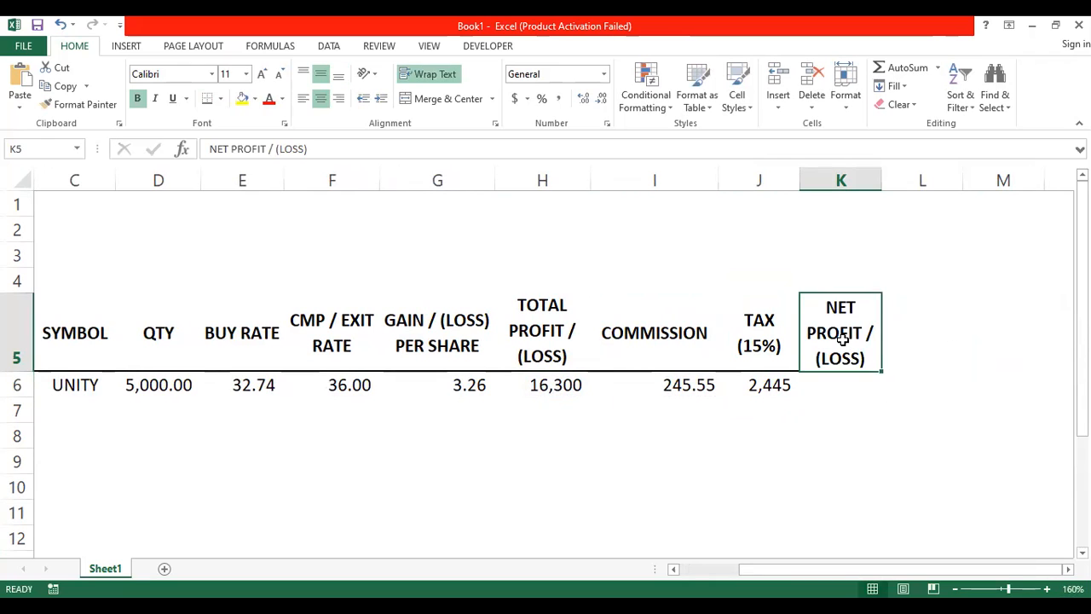
# Step: Calculate the net profit in K6 by subtracting commission and tax from total profit with =H6-I6-J6
pyautogui.press('Down')
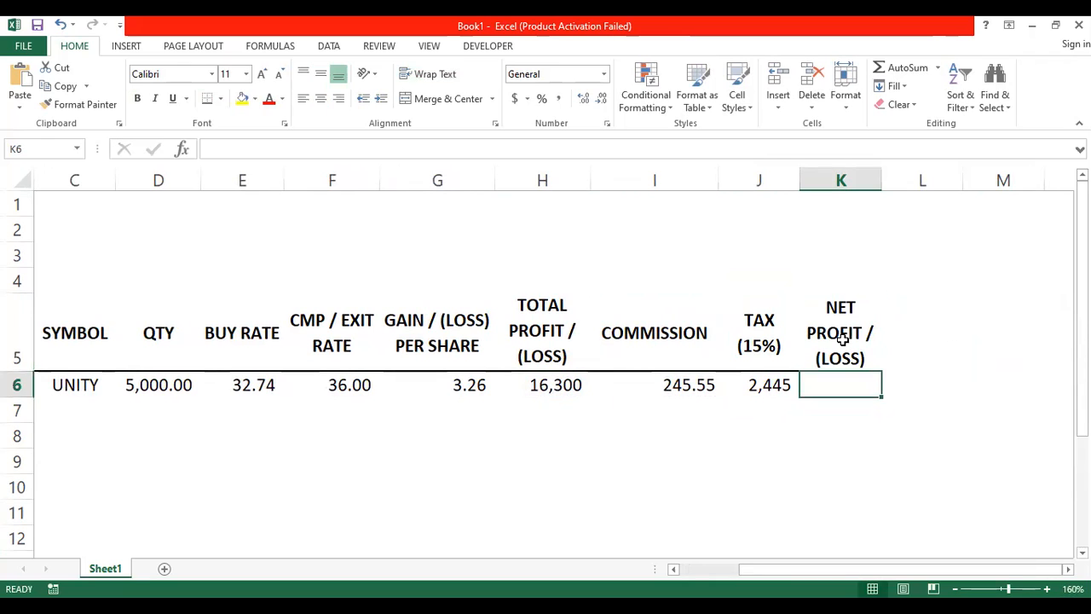
pyautogui.write('=')
pyautogui.press('Left')
pyautogui.press('Left')
pyautogui.press('Left')
pyautogui.write('-')
pyautogui.press('Left')
pyautogui.press('Left')
pyautogui.write('-')
pyautogui.press('Left')
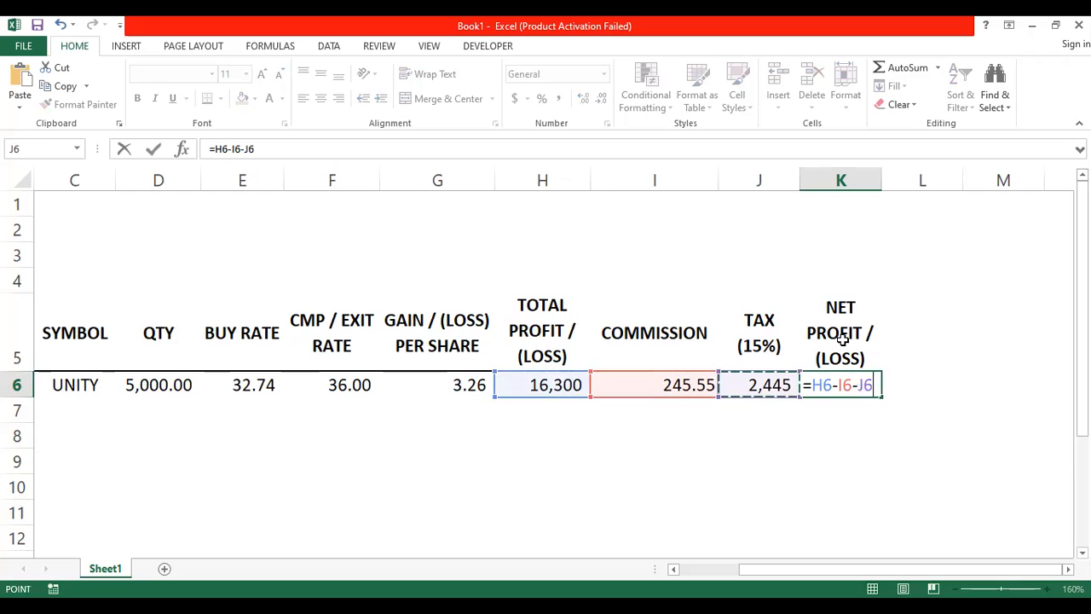
pyautogui.press('Return')
# Step: Review the UNITY row's net profit against its total profit, commission and tax
pyautogui.press('Up')
pyautogui.press('Up')
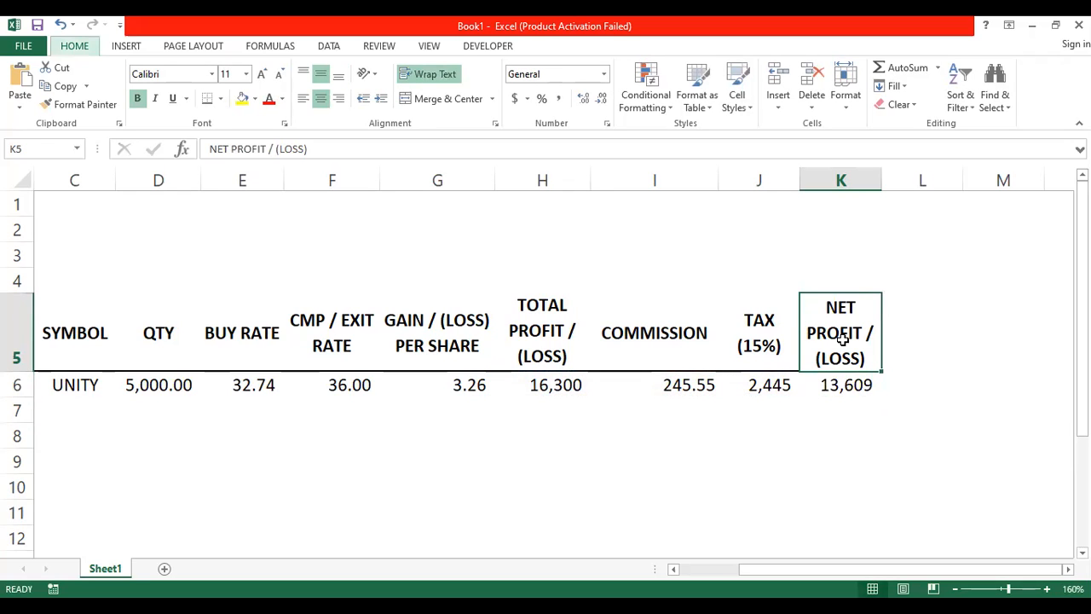
pyautogui.press('Down')
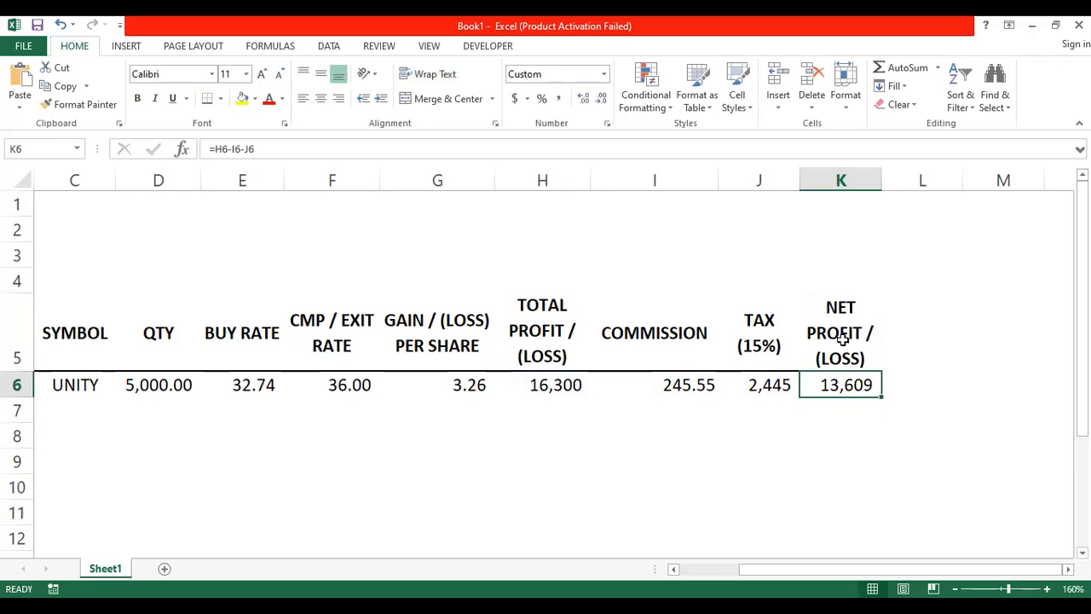
pyautogui.press('Left')
pyautogui.press('Left')
pyautogui.press('Left')
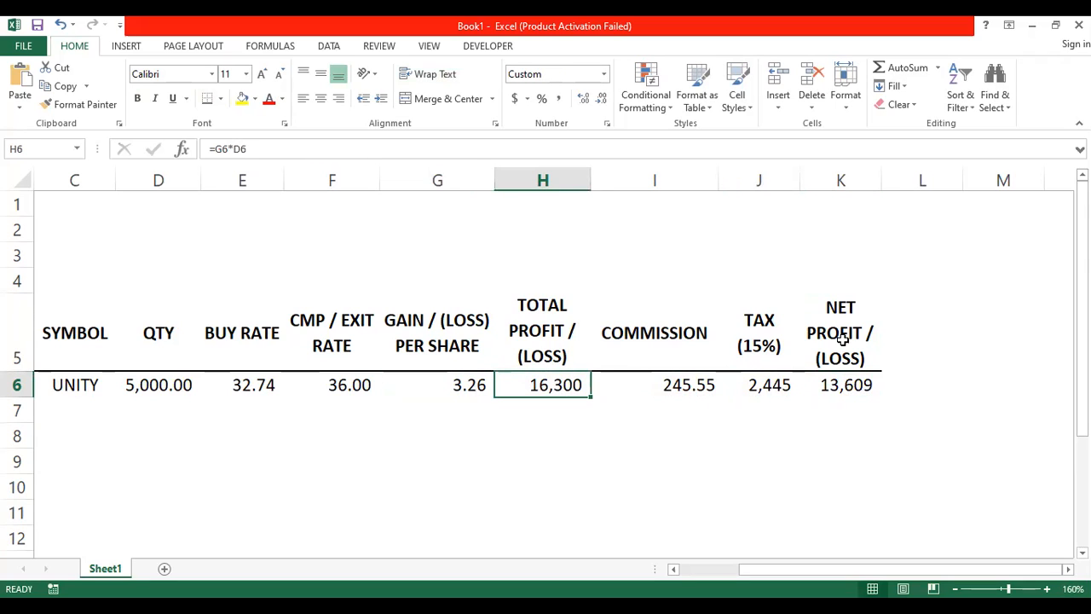
pyautogui.press('Down')
pyautogui.press('Up')
pyautogui.press('Right')
pyautogui.press('Right')
pyautogui.press('Right')
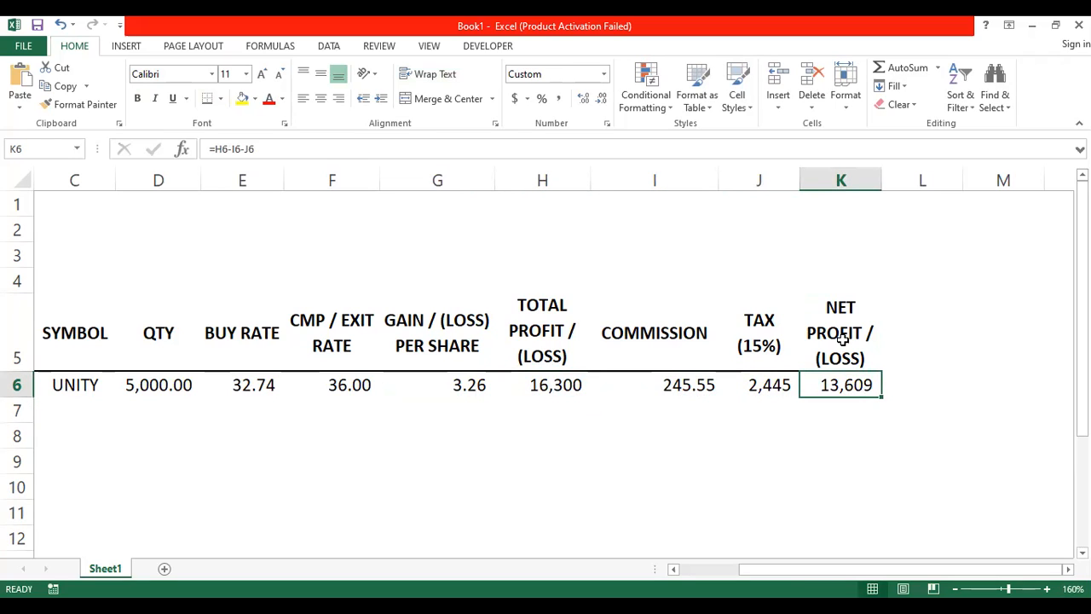
pyautogui.press('Left')
pyautogui.press('Left')
pyautogui.press('Right')
pyautogui.press('Right')
pyautogui.press('Down')
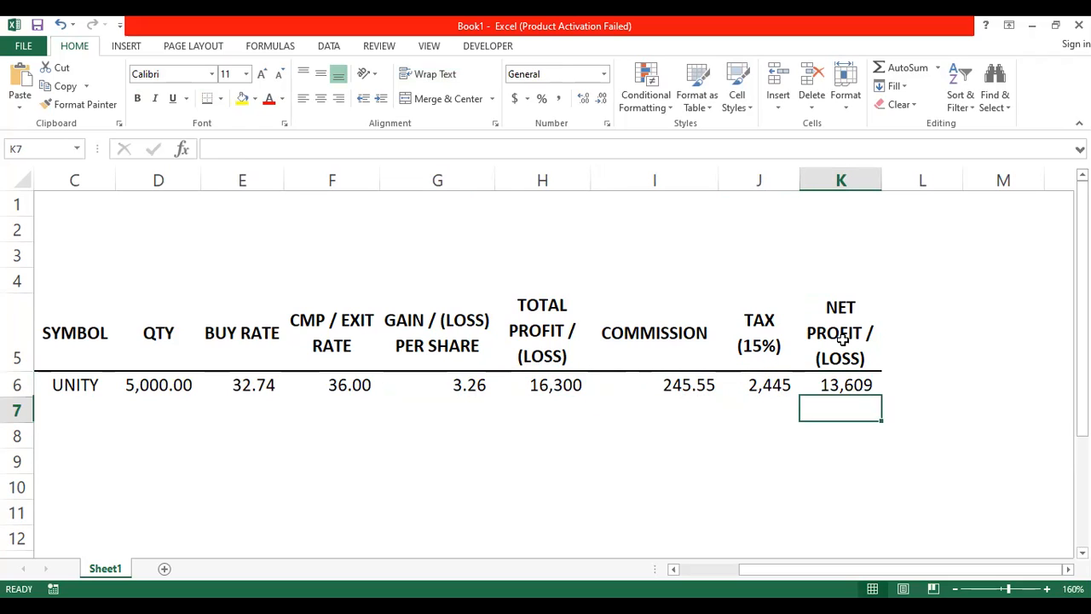
pyautogui.press('Up')
pyautogui.press('Left')
pyautogui.press('Left')
pyautogui.press('Left')
pyautogui.press('Left')
pyautogui.press('Left')
pyautogui.press('Left')
pyautogui.press('Left')
pyautogui.press('Left')
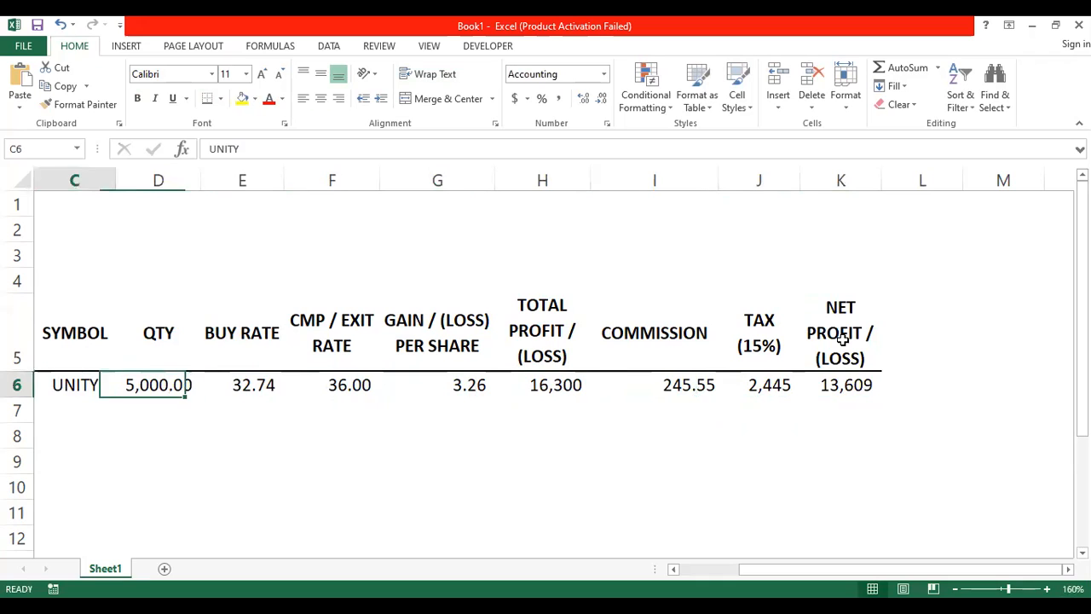
pyautogui.press('Left')
pyautogui.press('Right')
pyautogui.press('Down')
pyautogui.press('Down')
pyautogui.press('Up')
pyautogui.press('Down')
pyautogui.press('Down')
pyautogui.press('Up')
pyautogui.press('Down')
pyautogui.press('Down')
pyautogui.press('Up')
pyautogui.press('Up')
pyautogui.press('Up')
pyautogui.press('Up')
pyautogui.press('Up')
pyautogui.press('Down')
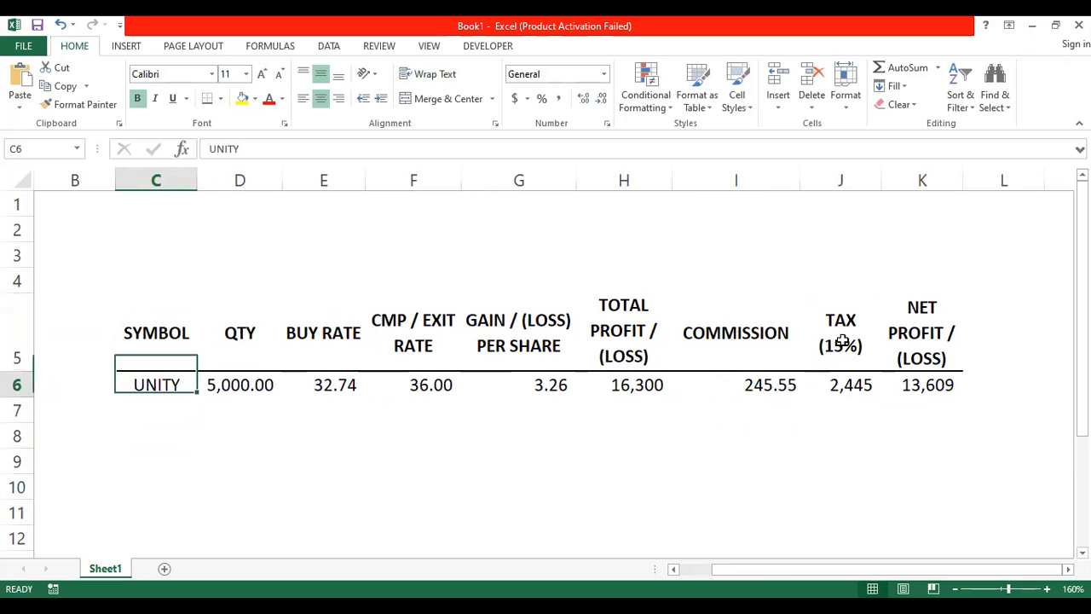
pyautogui.hotkey('ctrl', 'Right')
pyautogui.press('Left')
pyautogui.press('Right')
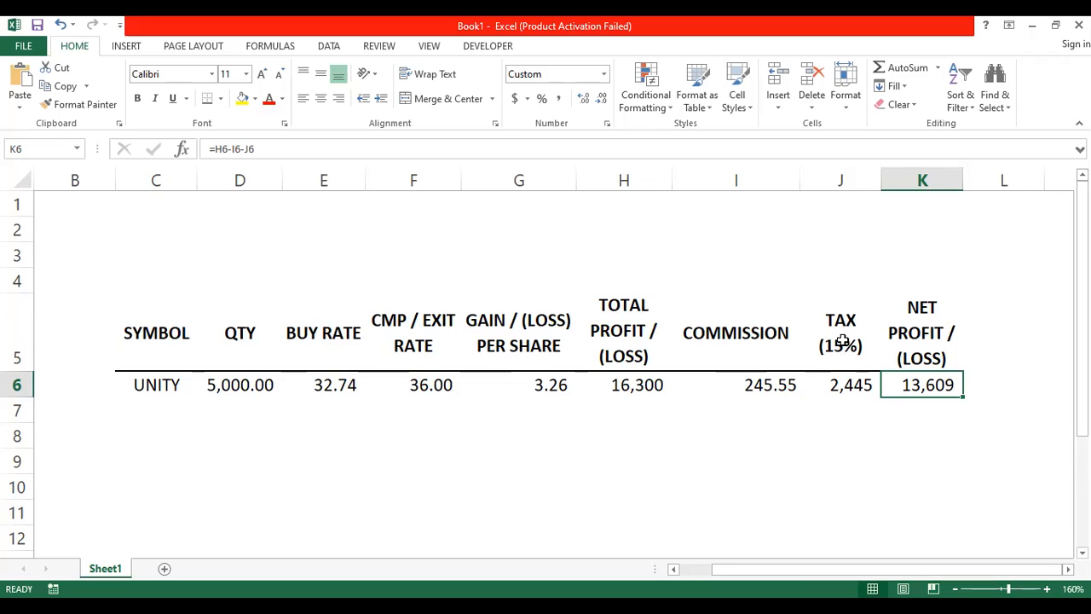
# Step: Select cell C9, three rows below the UNITY entry in the SYMBOL column
pyautogui.press('Down')
pyautogui.press('Down')
pyautogui.press('Down')
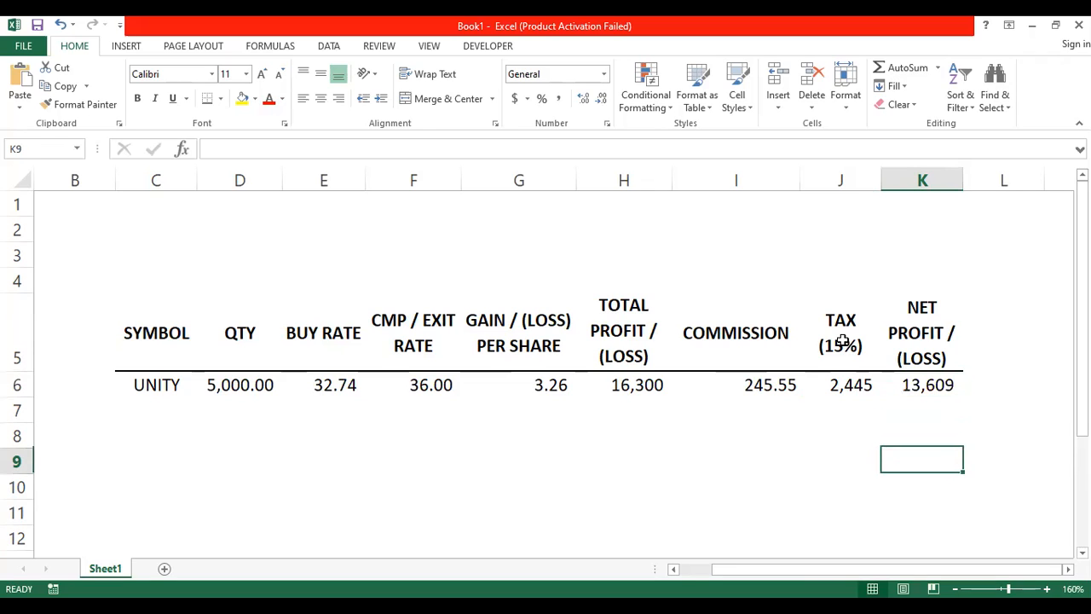
pyautogui.press('Left')
pyautogui.press('Left')
pyautogui.press('Left')
pyautogui.press('Left')
pyautogui.press('Left')
pyautogui.press('Left')
pyautogui.press('Left')
pyautogui.press('Left')
pyautogui.write('NOW')
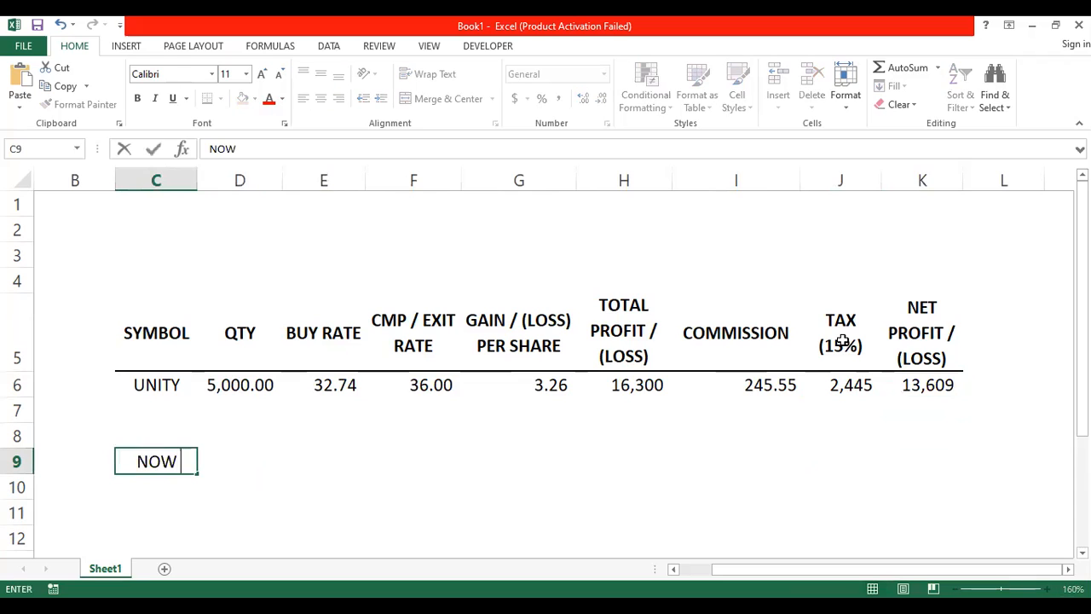
pyautogui.write(' YO')
pyautogui.press('Escape')
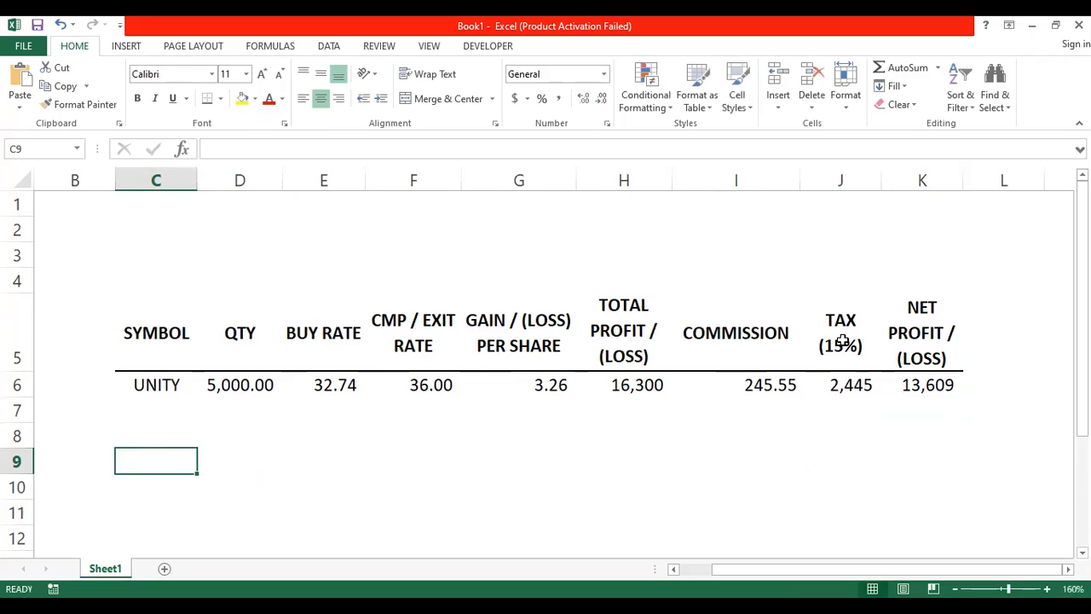
# Step: Enter the heading NOW YOU WANT A DESIRED PROFIT in C9 and make it bold and underlined
pyautogui.press('alt')
pyautogui.press('a')
pyautogui.write('cNOW YOU')
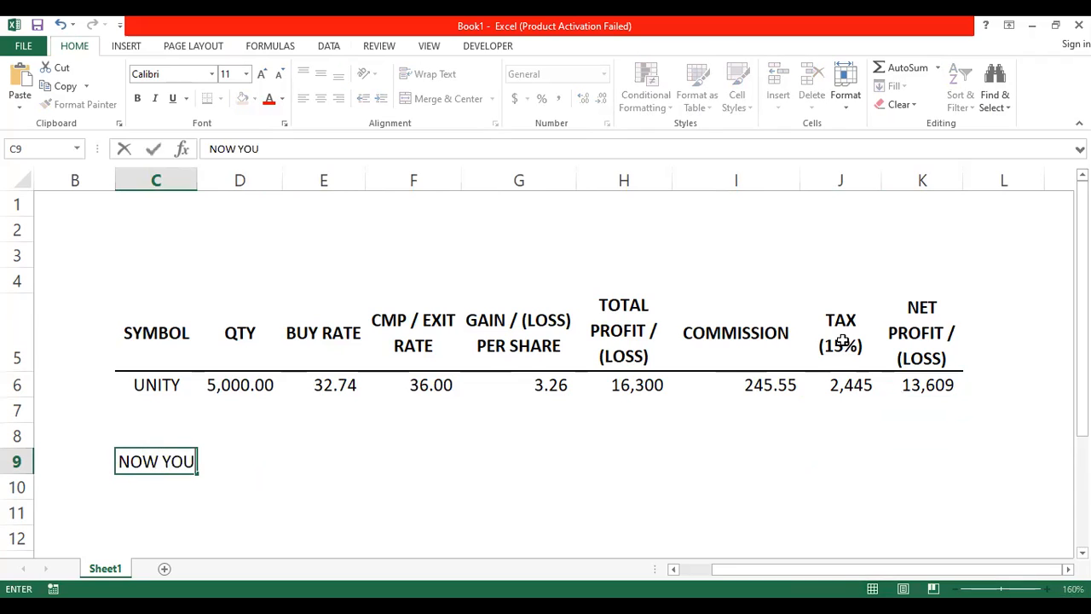
pyautogui.write(' WANT A DES')
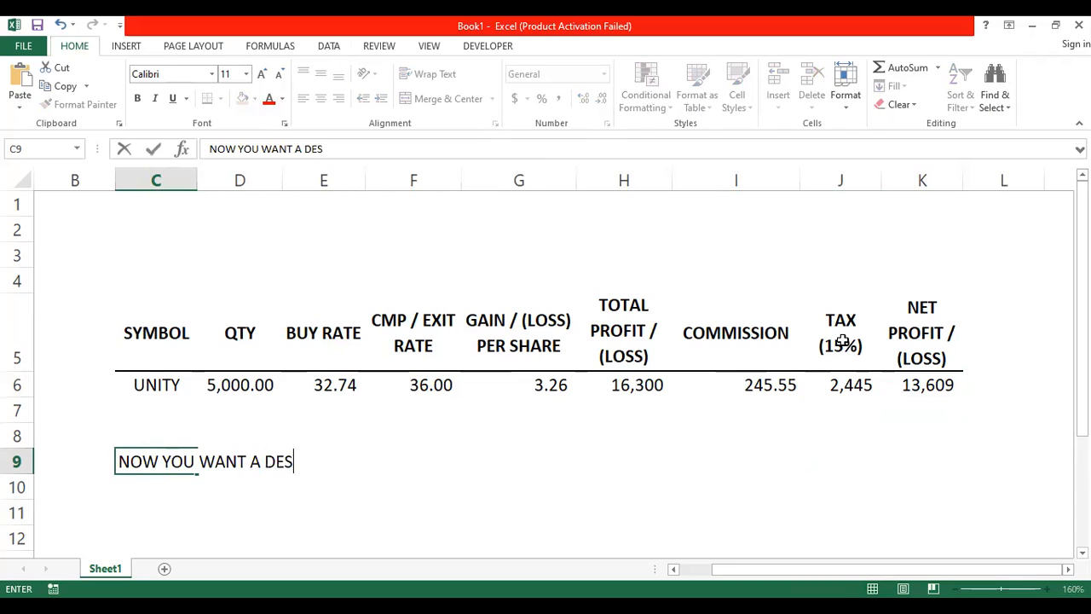
pyautogui.write('IRED PROFIT')
pyautogui.press('Return')
pyautogui.press('Up')
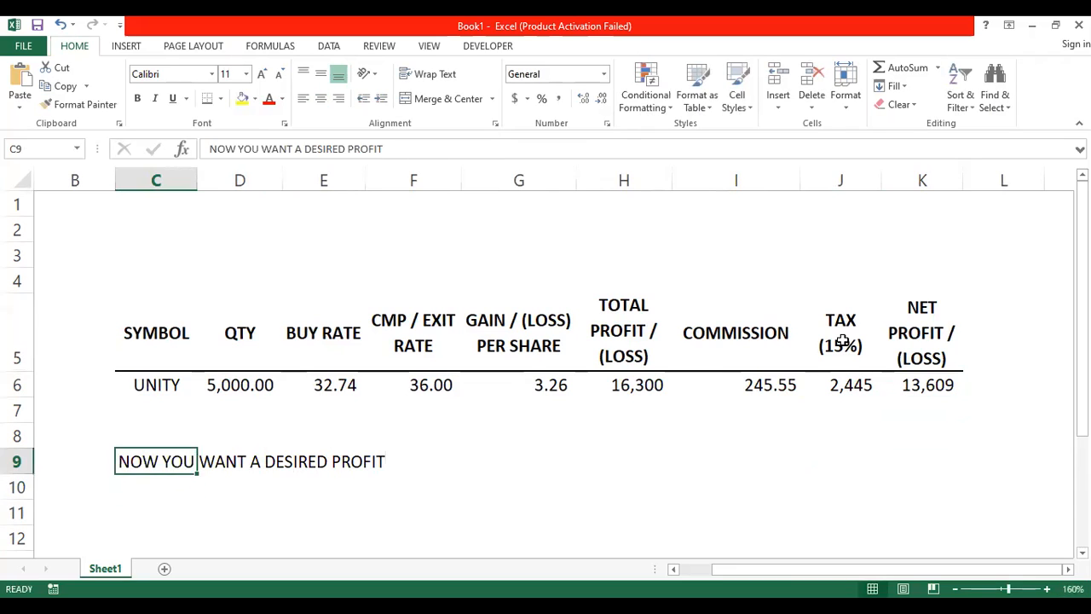
pyautogui.hotkey('ctrl', 'b')
pyautogui.hotkey('ctrl', 'u')
pyautogui.press('Down')
pyautogui.press('Down')
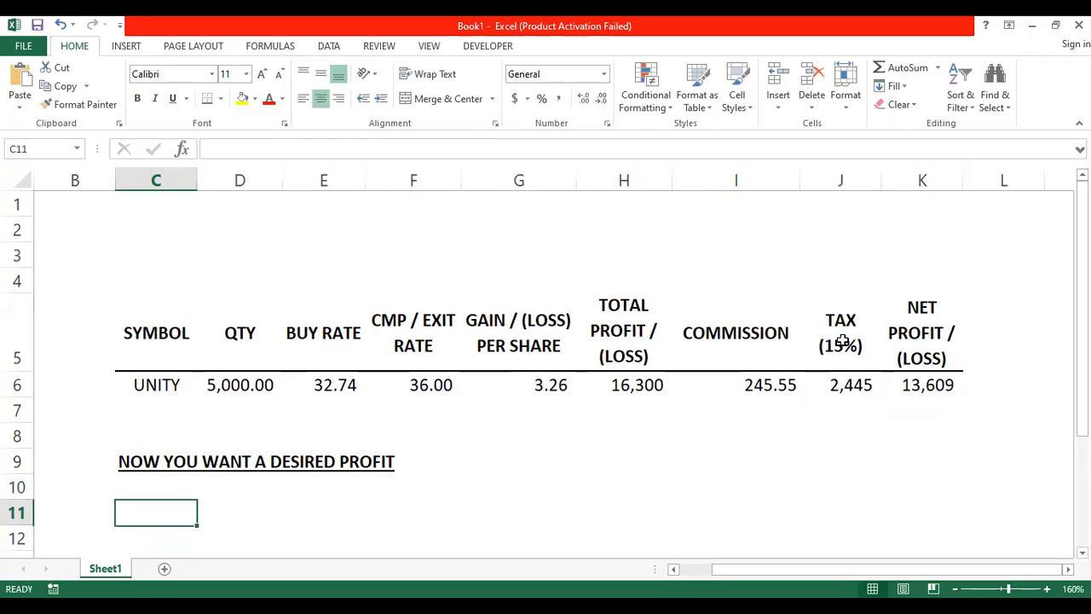
# Step: Examine the UNITY row's exit rate in F6 above the desired profit heading
pyautogui.press('Right')
pyautogui.press('Up')
pyautogui.press('Up')
pyautogui.press('Down')
pyautogui.press('Down')
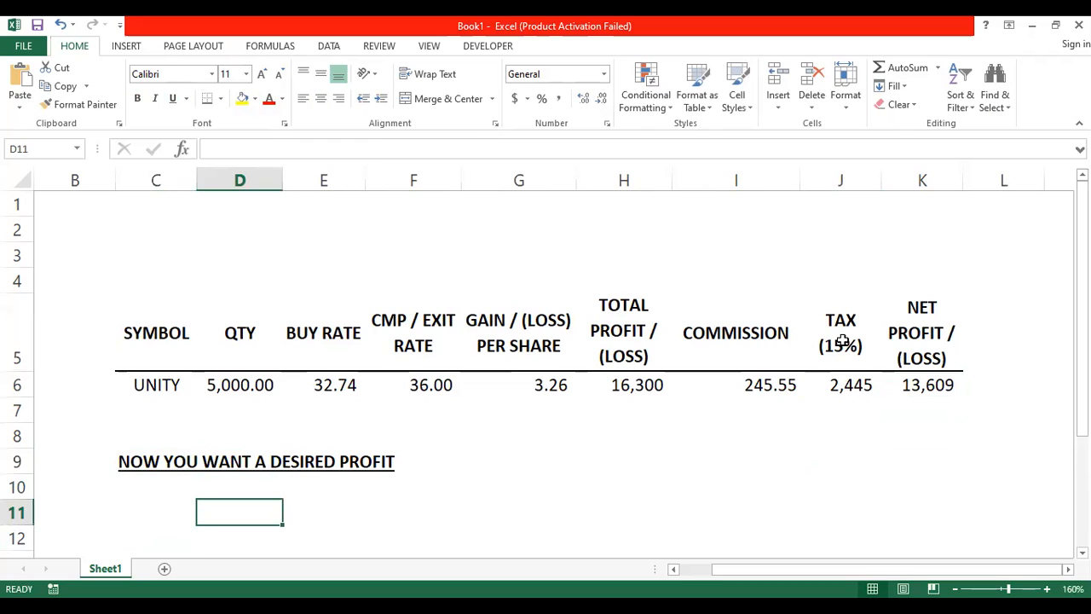
pyautogui.press('Right')
pyautogui.press('Up')
pyautogui.press('Up')
pyautogui.press('Right')
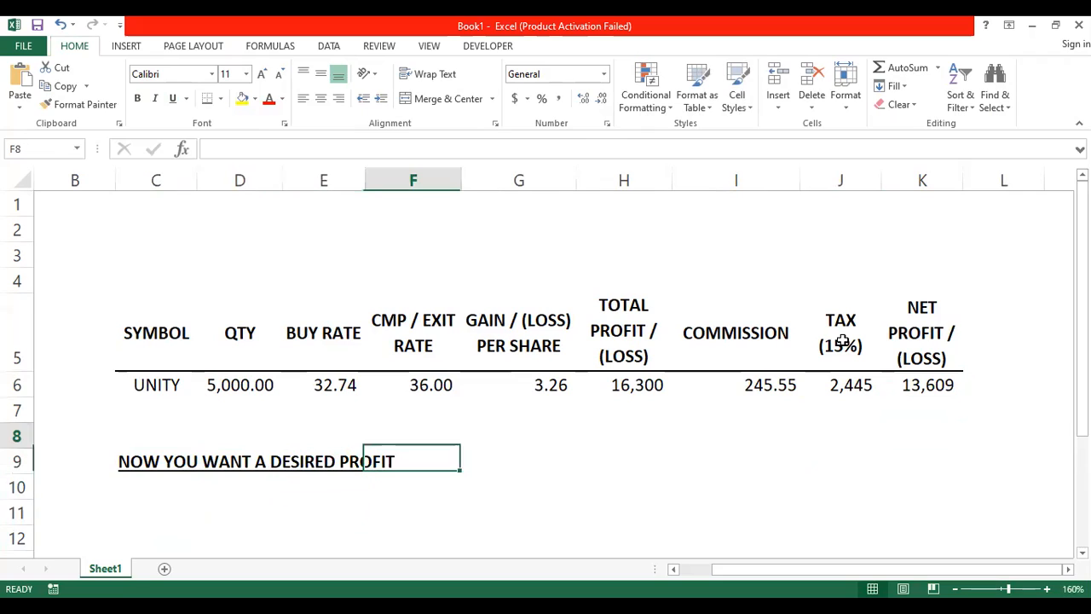
pyautogui.press('Up')
pyautogui.press('Up')
pyautogui.press('Up')
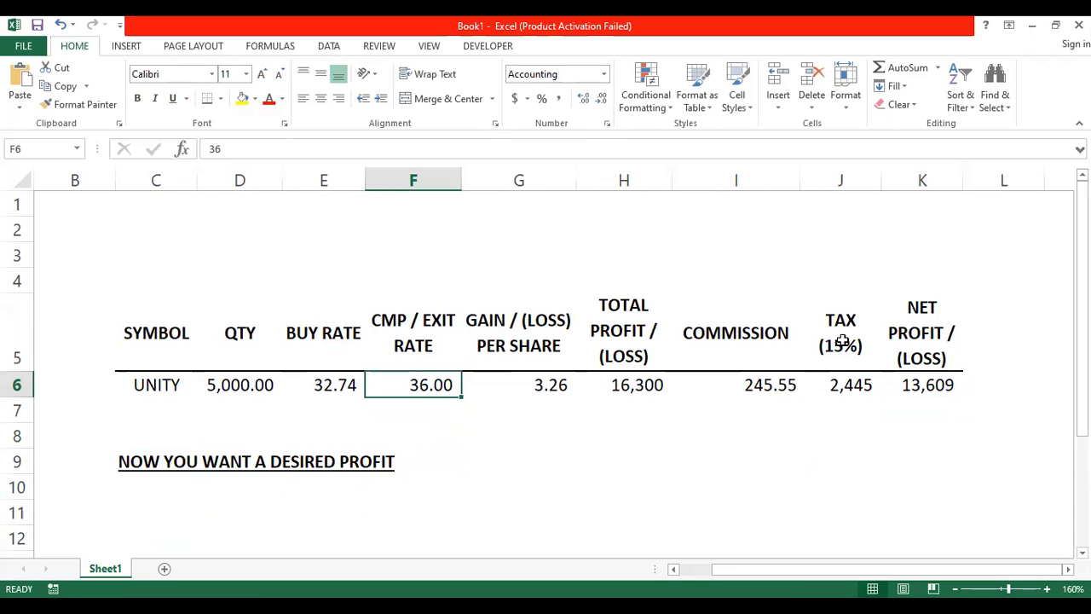
pyautogui.press('Down')
pyautogui.press('Down')
pyautogui.press('Down')
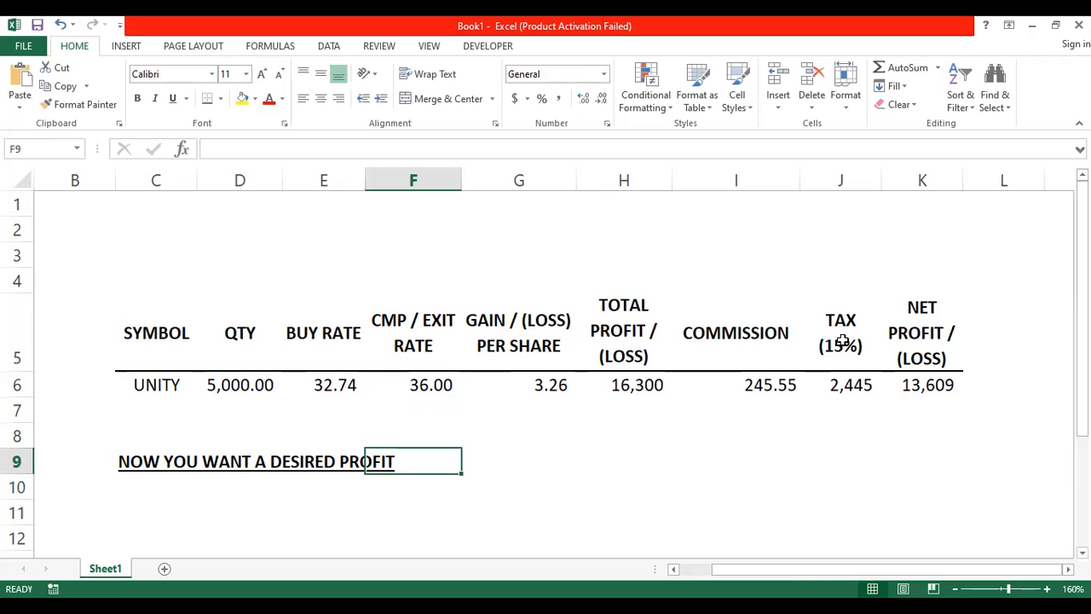
# Step: Enter the text 1 - PROFIT SHOULD BE EQUAL TO 20,000 (GROSS BASIS) in C11, below the heading
pyautogui.press('Down')
pyautogui.press('Down')
pyautogui.press('Left')
pyautogui.press('Left')
pyautogui.press('Left')
pyautogui.press('Right')
pyautogui.press('Left')
pyautogui.write('1 -')
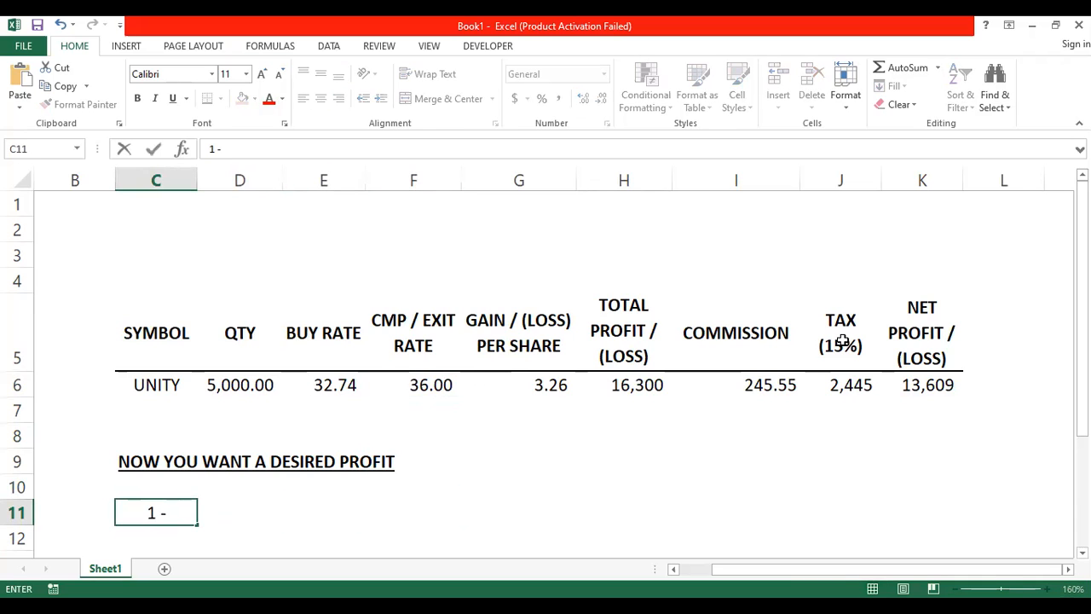
pyautogui.press('Escape')
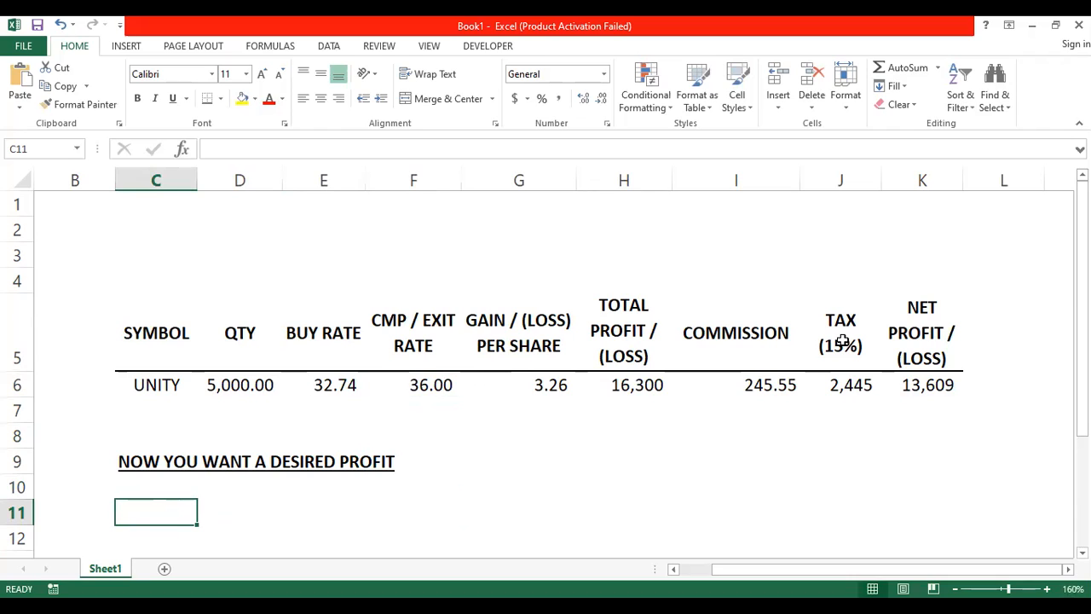
pyautogui.write('1 - ')
pyautogui.write('PROFIT SHOULD')
pyautogui.write(' EQUAL')
pyautogui.press('BackSpace')
pyautogui.press('BackSpace')
pyautogui.press('BackSpace')
pyautogui.press('BackSpace')
pyautogui.write('BE EQU')
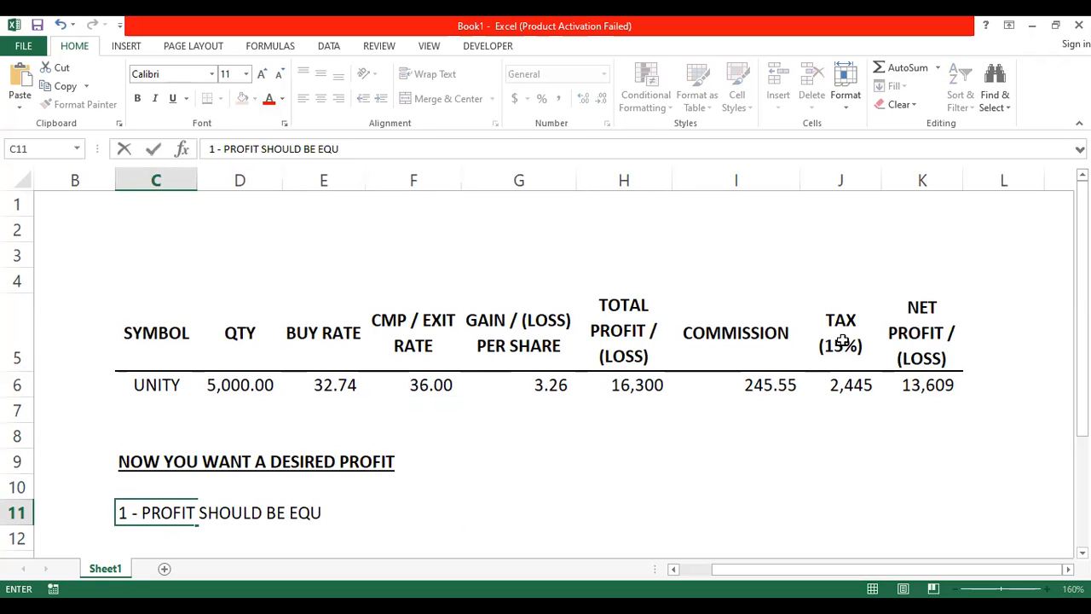
pyautogui.write('AL TO 20')
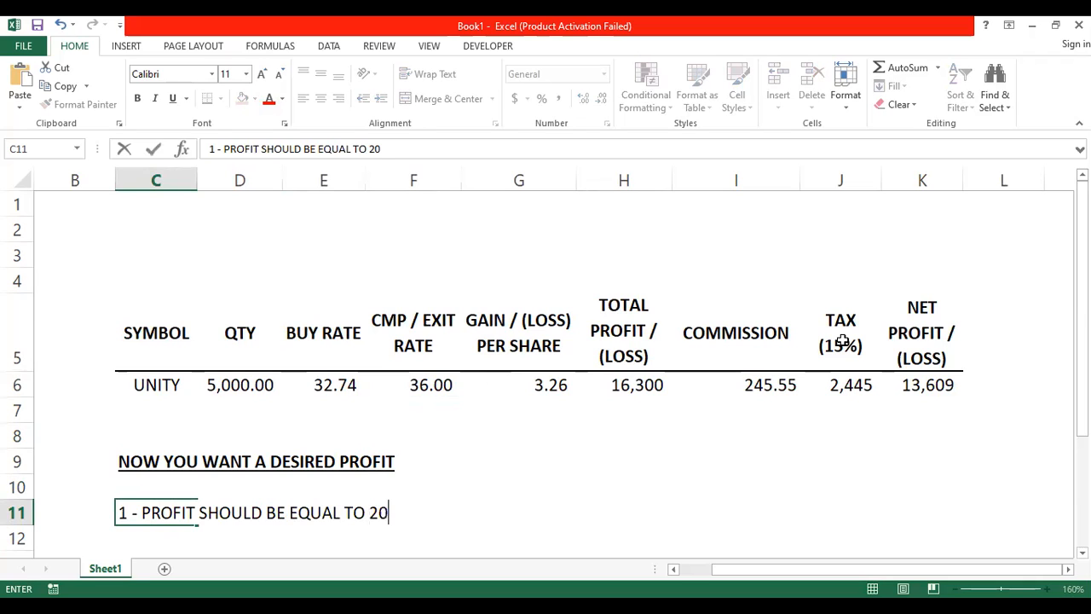
pyautogui.write(',000 (GROSS BASIS)')
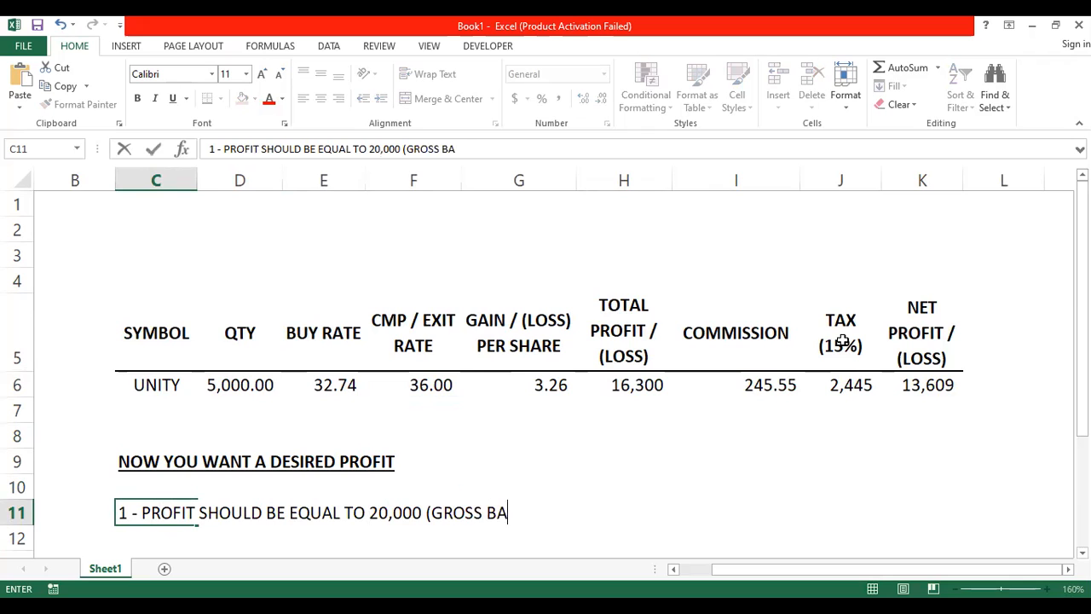
pyautogui.press('Return')
pyautogui.press('Up')
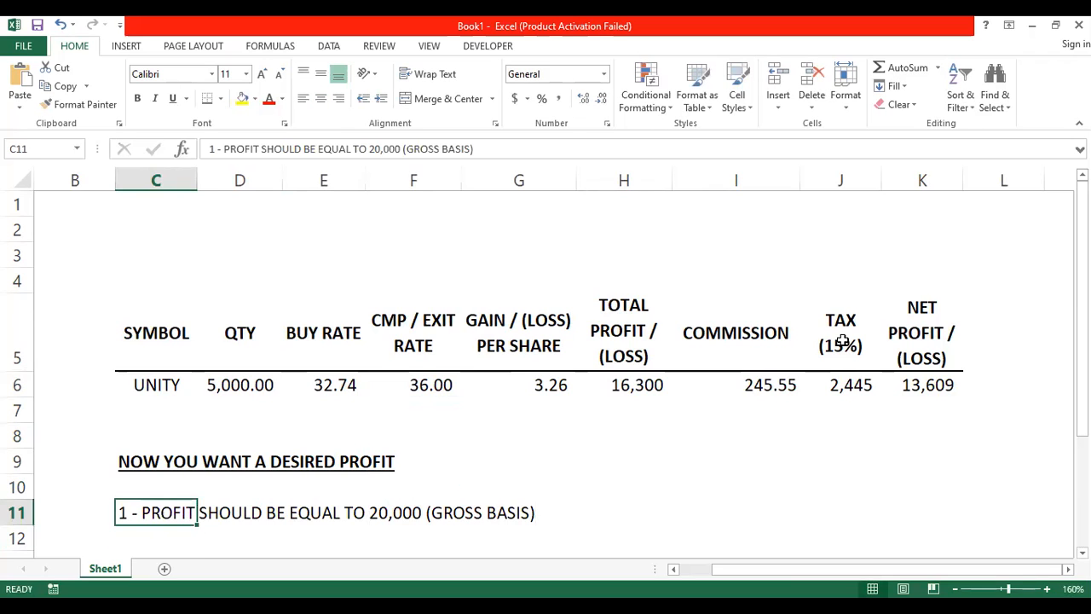
# Step: Make the gross-basis profit condition in C11 bold
pyautogui.hotkey('ctrl', 'b')
pyautogui.press('Down')
pyautogui.press('Down')
pyautogui.press('Up')
pyautogui.press('Up')
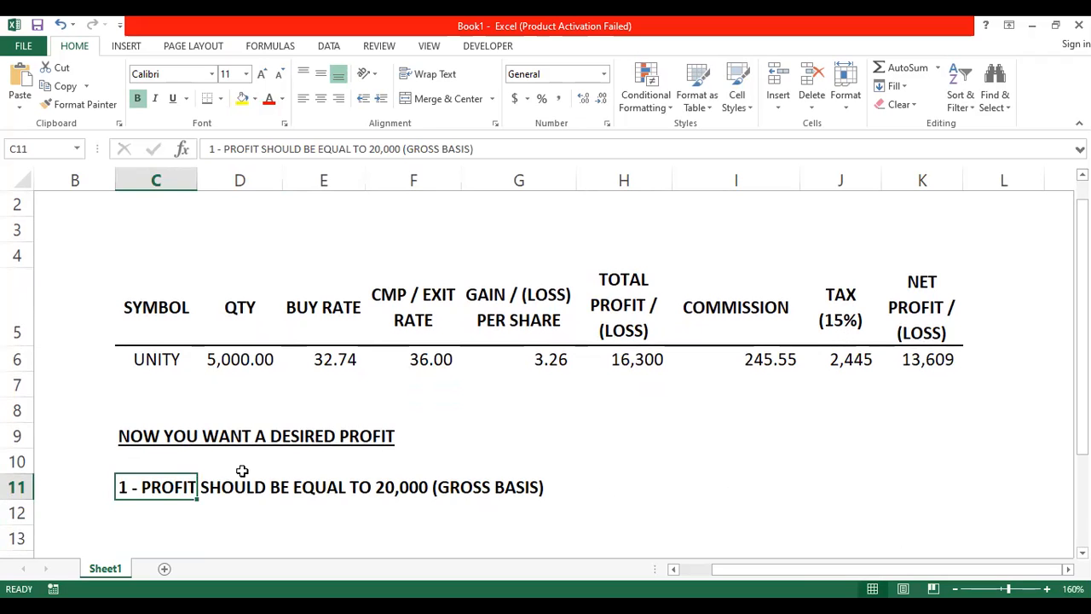
pyautogui.click(305, 484)
pyautogui.click(127, 486)
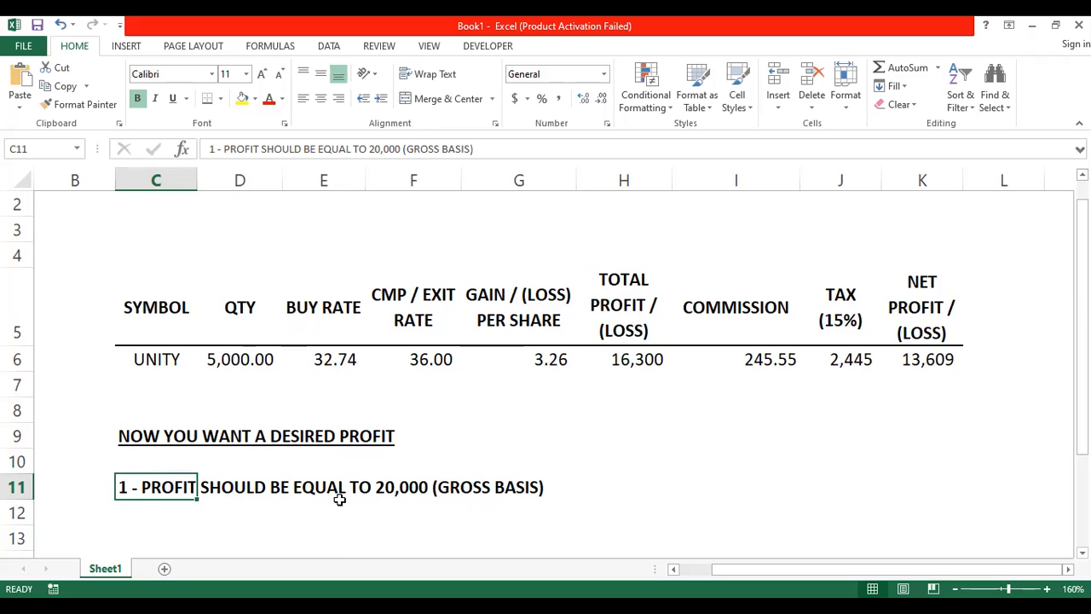
# Step: Highlight UNITY's total profit in H6 with a yellow fill
pyautogui.click(612, 361)
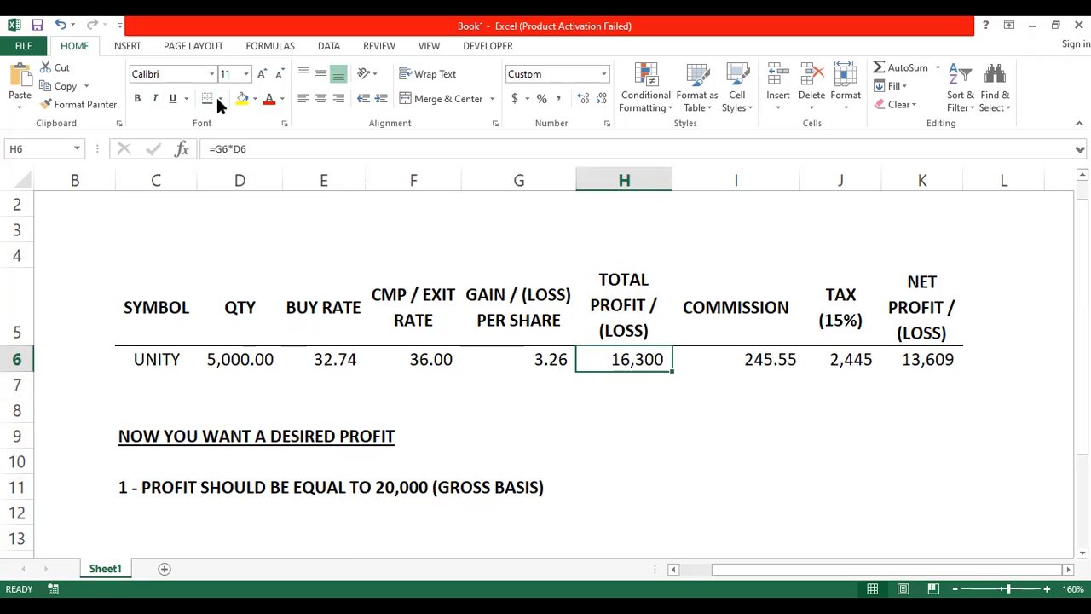
pyautogui.click(243, 100)
pyautogui.click(510, 435)
pyautogui.click(604, 364)
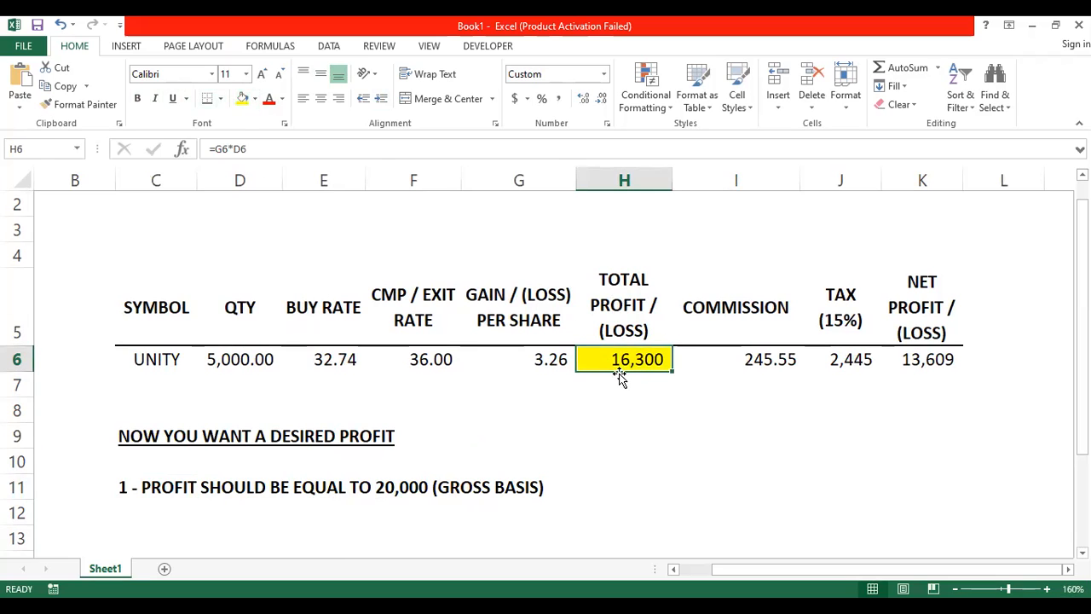
# Step: Try an exit rate of 37 in F6 to approach the 20,000 gross profit target
pyautogui.click(395, 490)
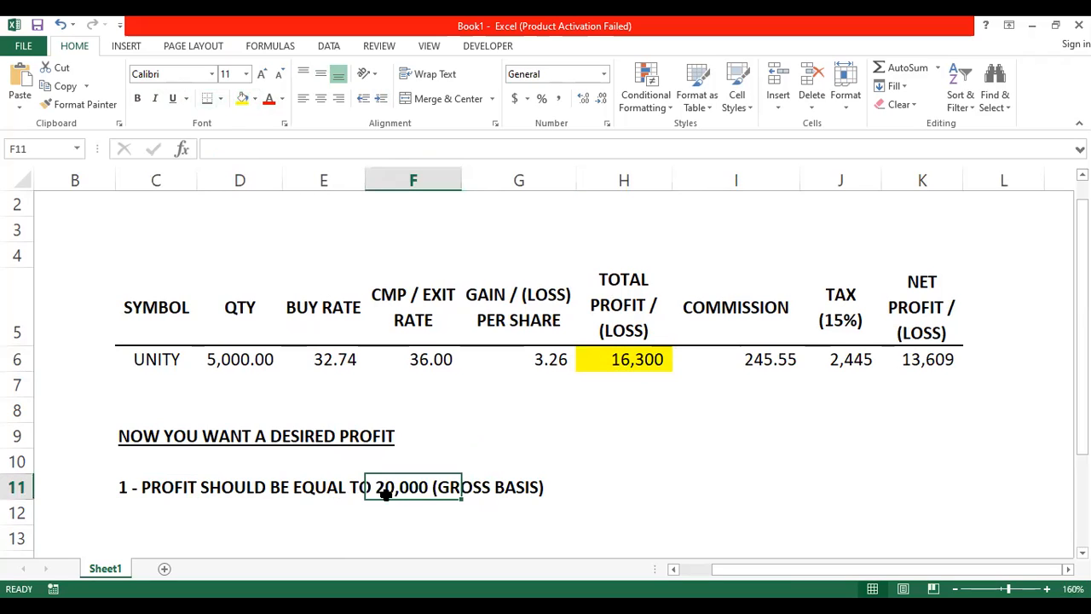
pyautogui.click(151, 486)
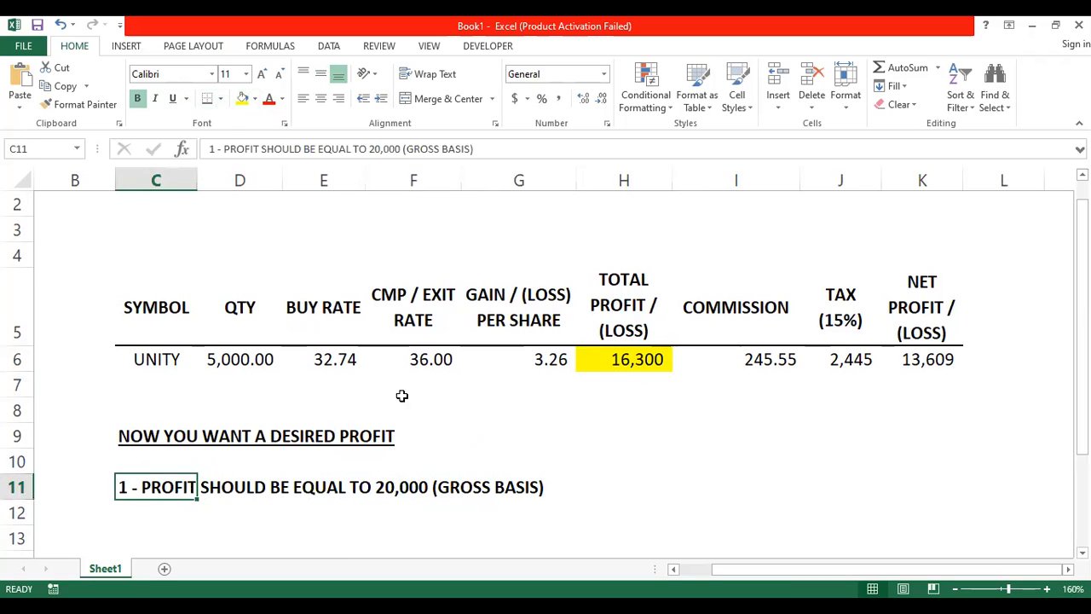
pyautogui.click(433, 362)
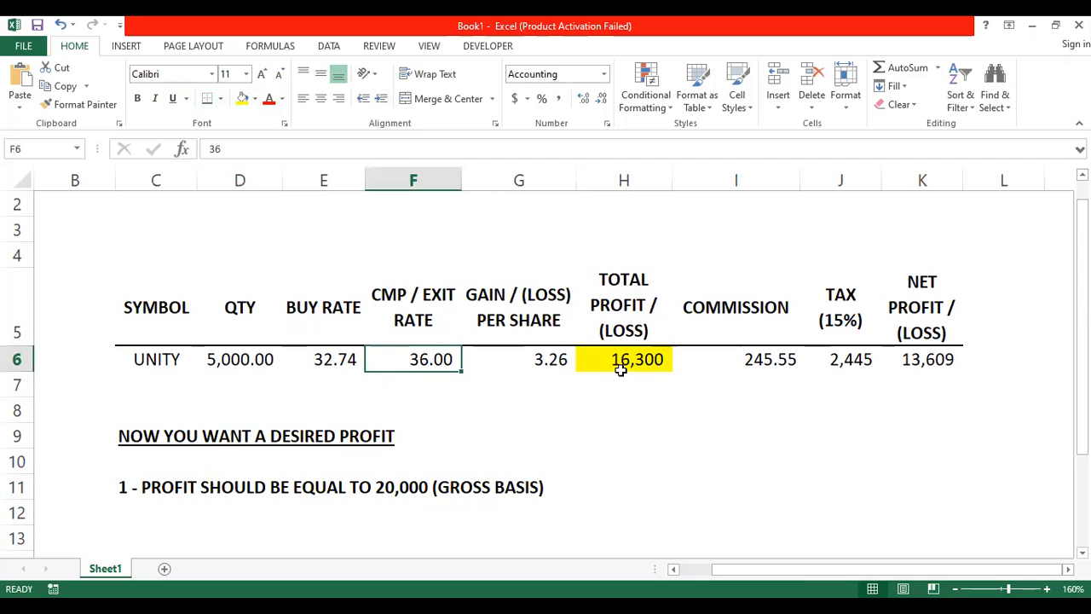
pyautogui.click(420, 341)
pyautogui.click(409, 353)
pyautogui.write('3')
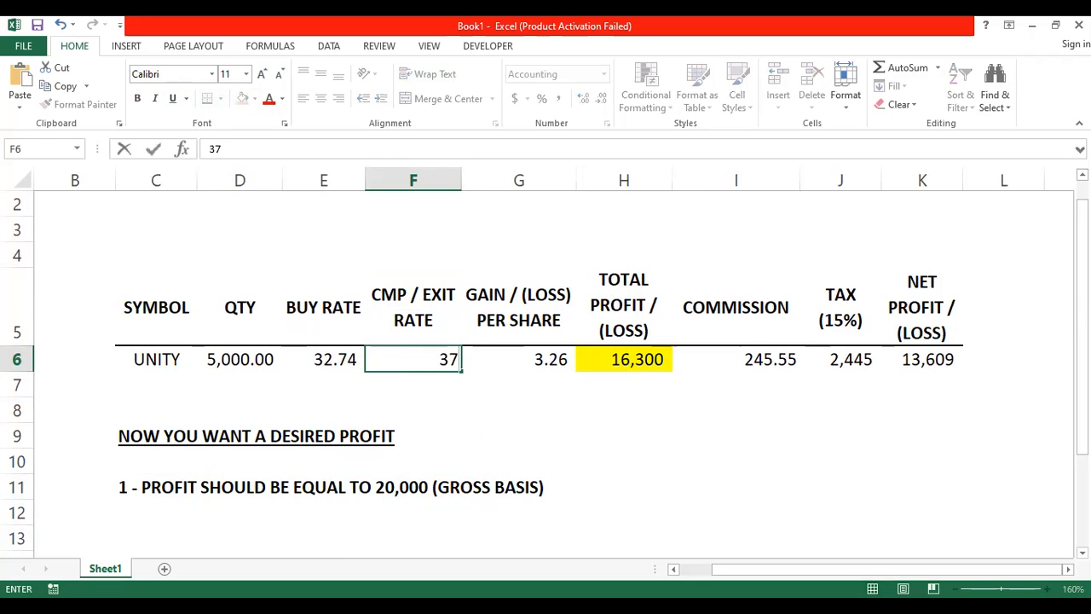
pyautogui.write('7')
pyautogui.press('Return')
pyautogui.press('Up')
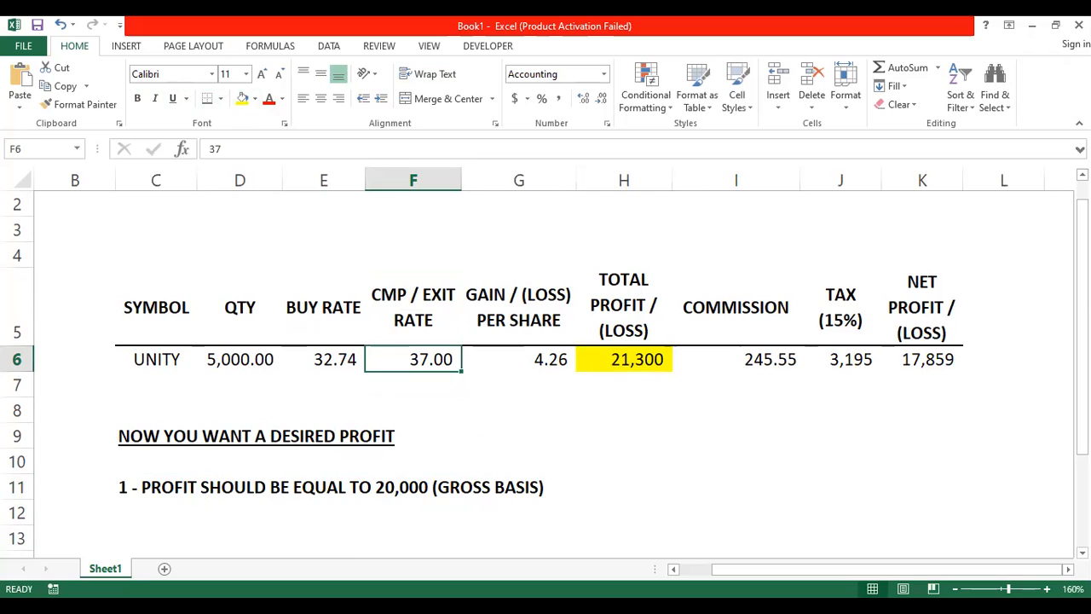
# Step: Try an exit rate of 36.50 in F6 for the UNITY trade
pyautogui.write('36.50')
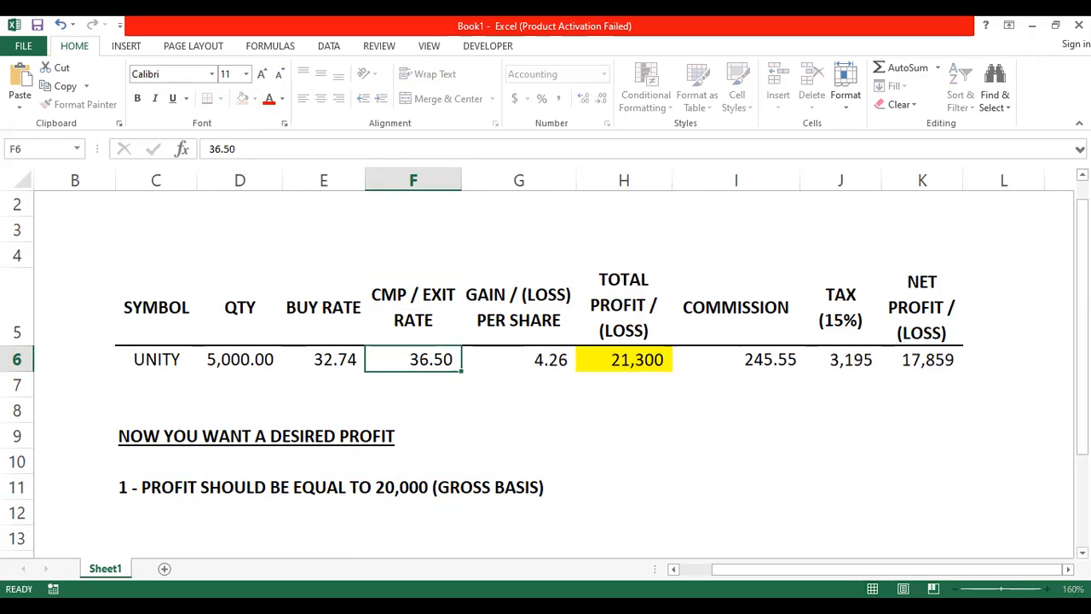
pyautogui.press('Return')
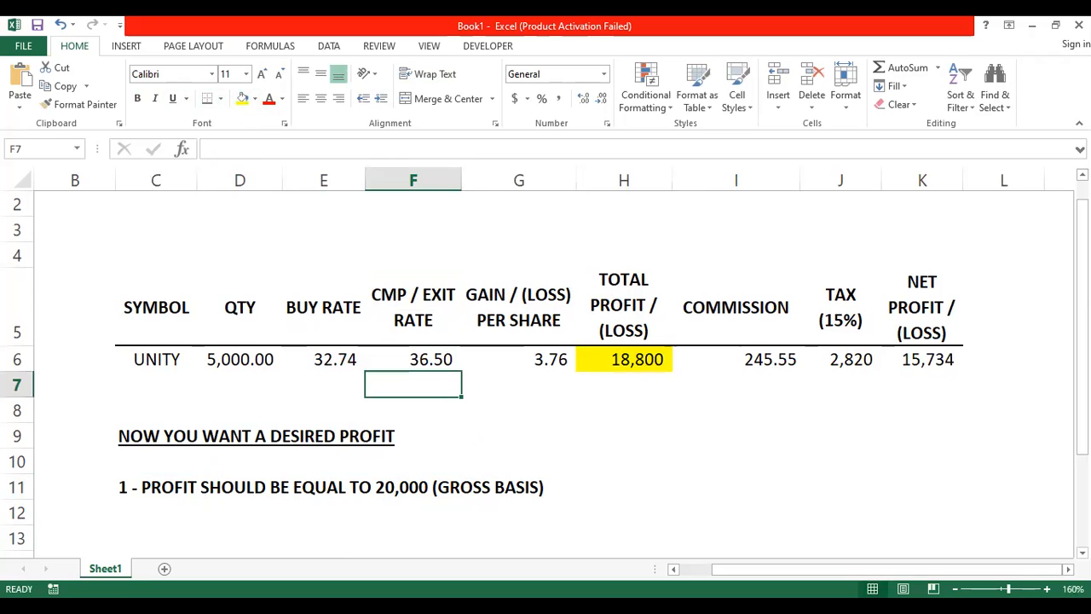
pyautogui.press('Up')
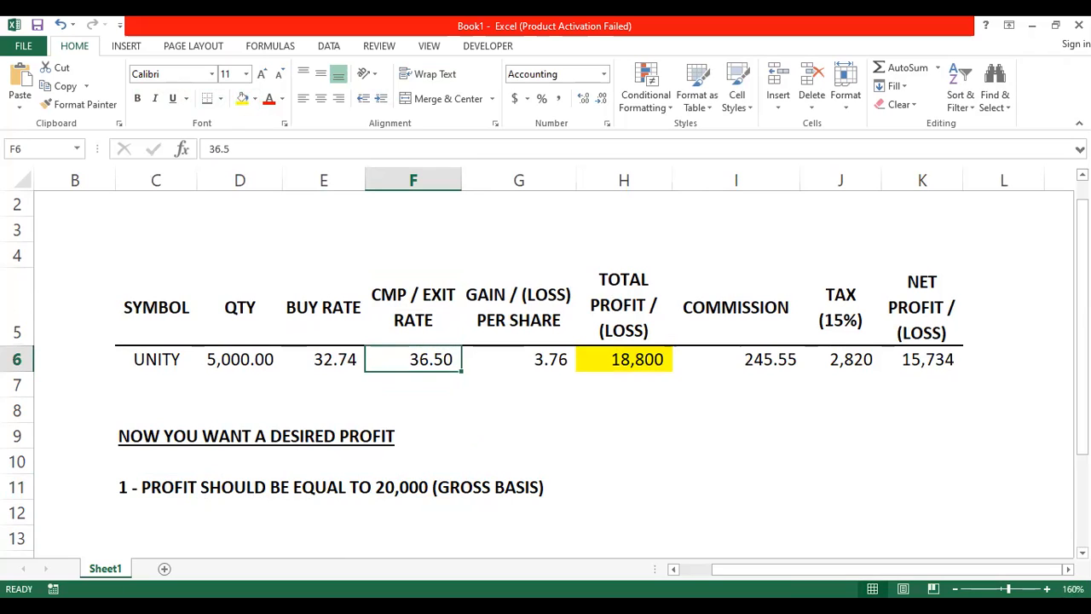
pyautogui.press('Right')
pyautogui.press('Right')
pyautogui.press('Left')
pyautogui.press('Left')
pyautogui.press('Down')
pyautogui.press('Down')
pyautogui.press('Right')
pyautogui.press('Right')
pyautogui.press('Left')
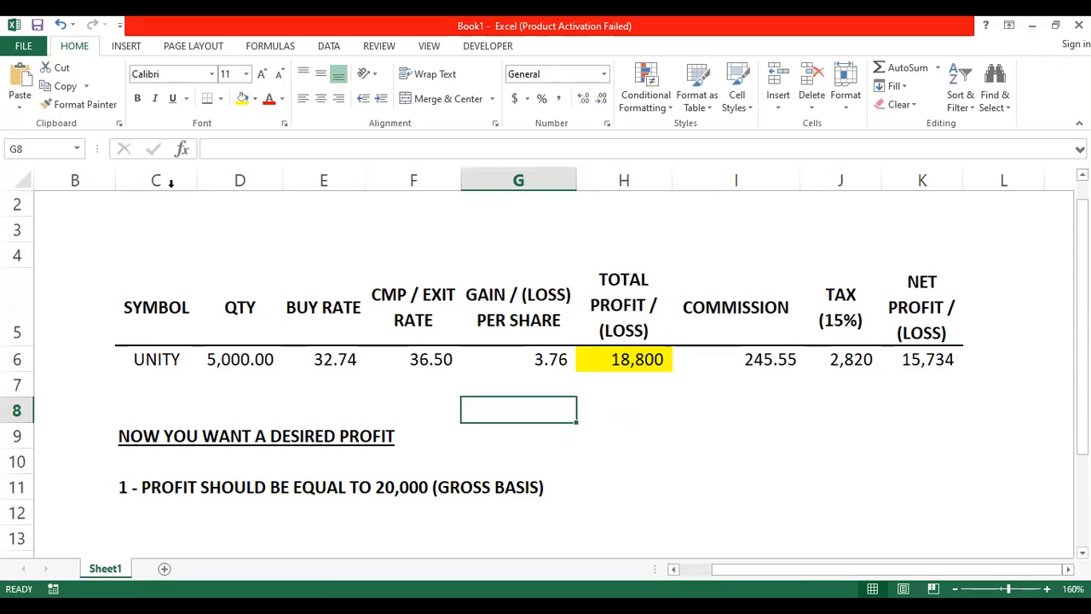
# Step: Start a Goal Seek on the total profit in H6 with a target value of 20000
pyautogui.click(329, 47)
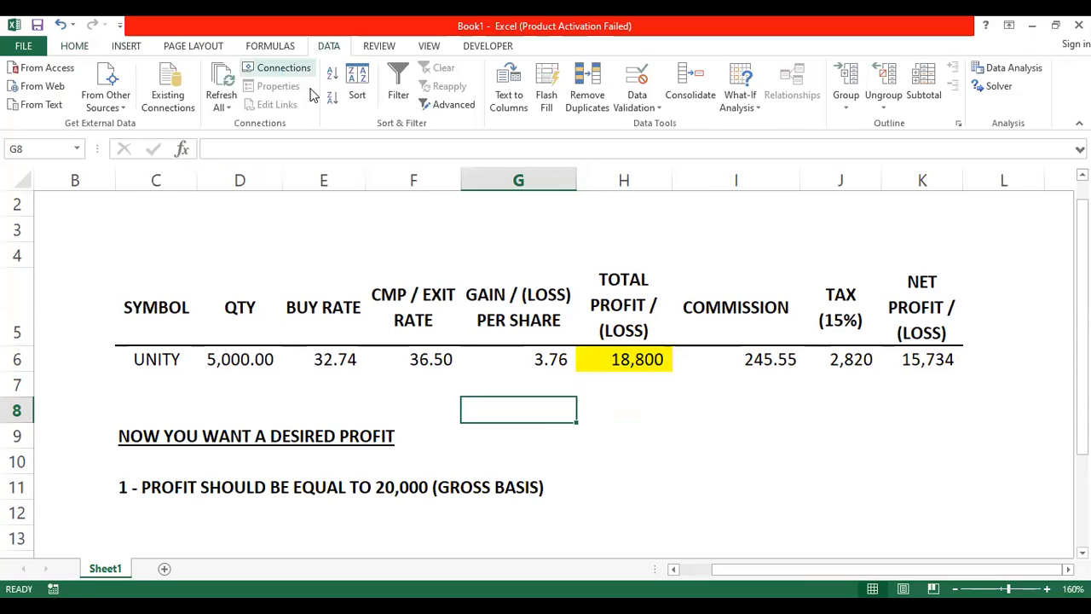
pyautogui.click(746, 107)
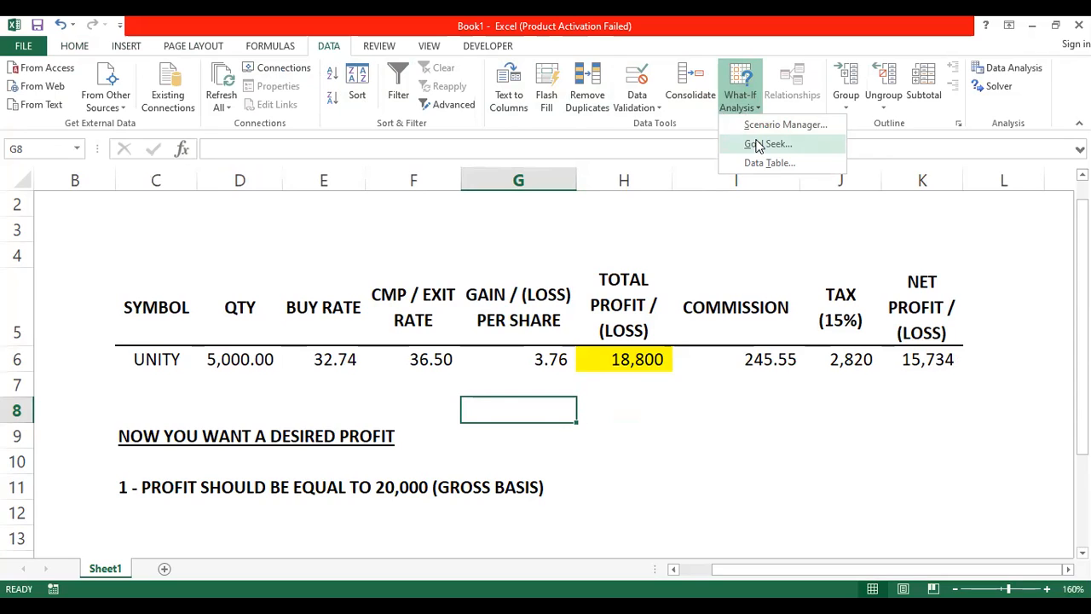
pyautogui.click(758, 146)
pyautogui.moveTo(545, 237); pyautogui.dragTo(762, 172)
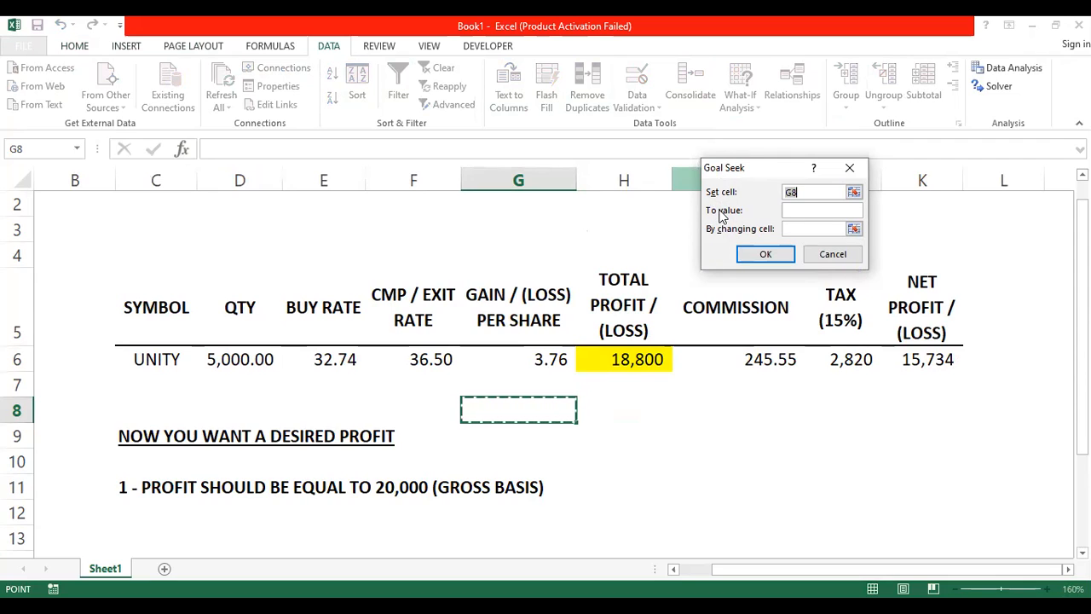
pyautogui.click(635, 359)
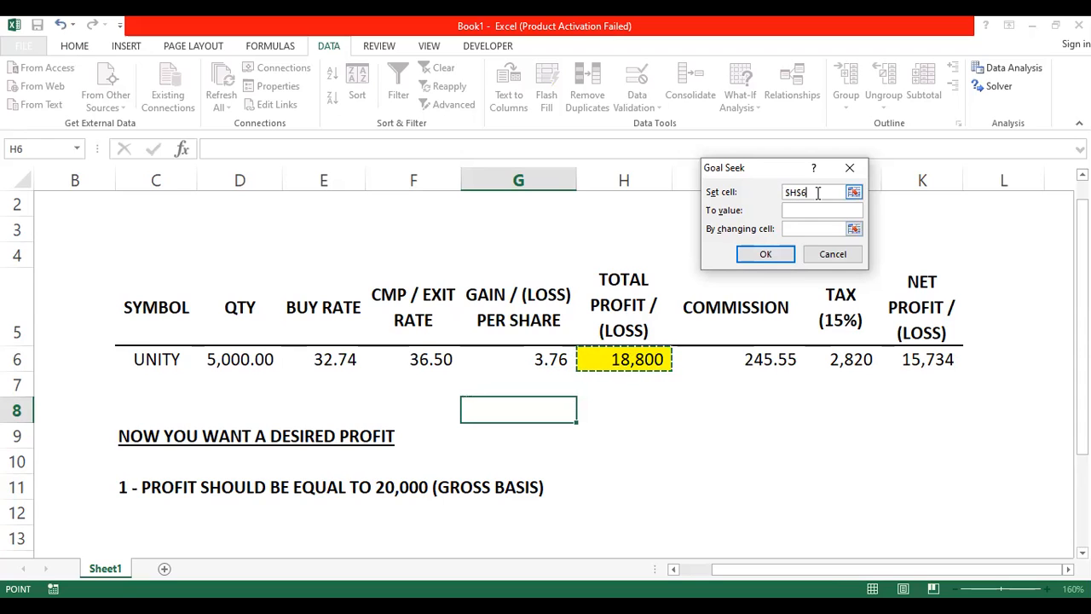
pyautogui.click(790, 213)
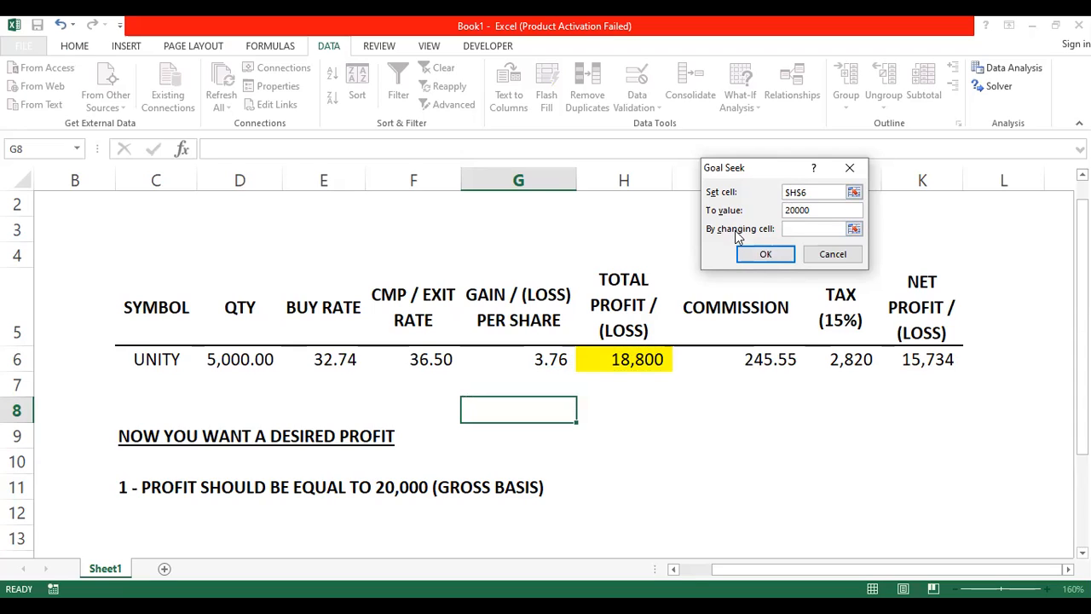
# Step: Use the exit rate in F6 as the changing cell, run the Goal Seek and keep its solution
pyautogui.click(801, 229)
pyautogui.click(415, 359)
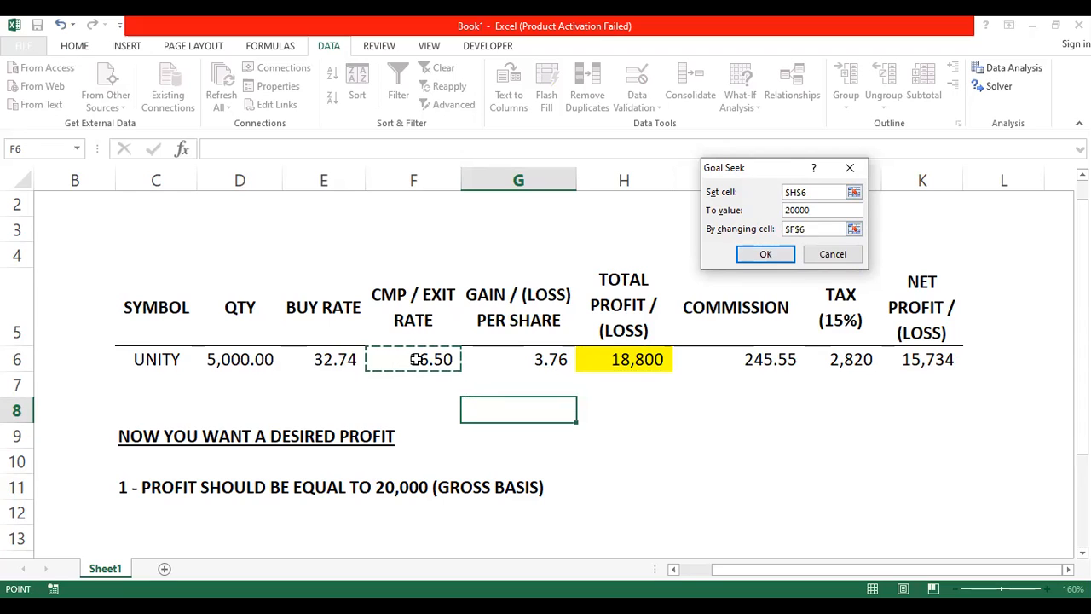
pyautogui.click(765, 256)
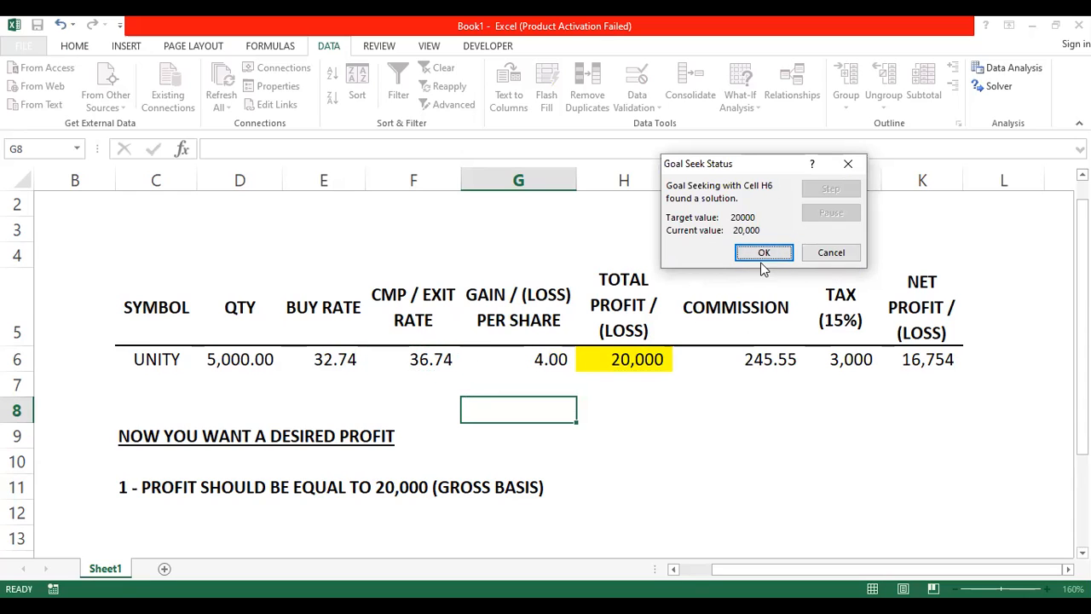
pyautogui.click(764, 253)
pyautogui.click(420, 359)
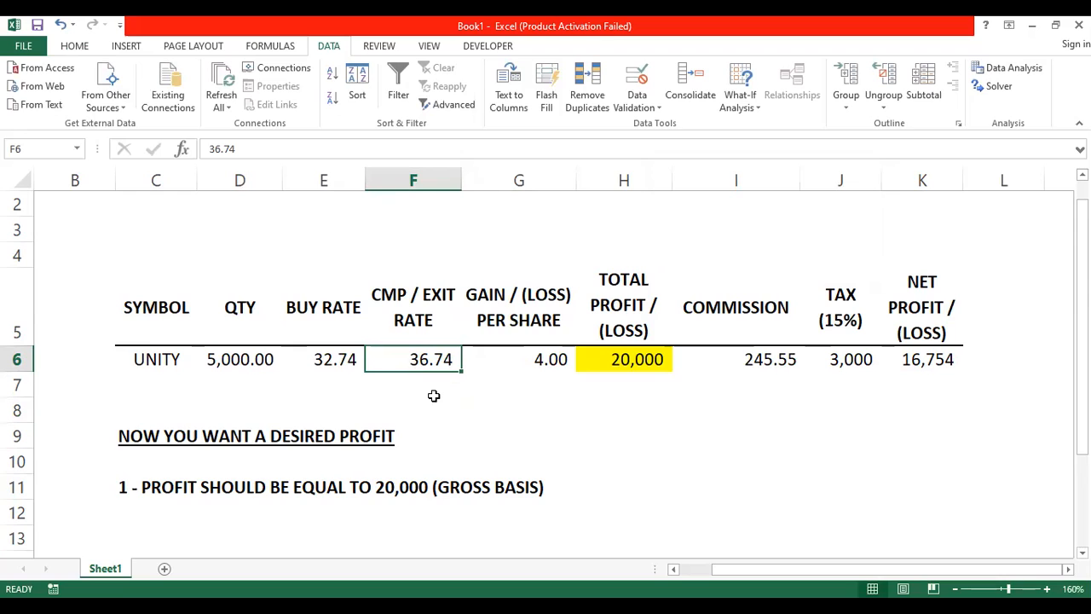
# Step: Compare the exit rate in F6 with the total profit in H6 for the UNITY trade
pyautogui.press('Right')
pyautogui.press('Right')
pyautogui.press('Right')
pyautogui.press('Left')
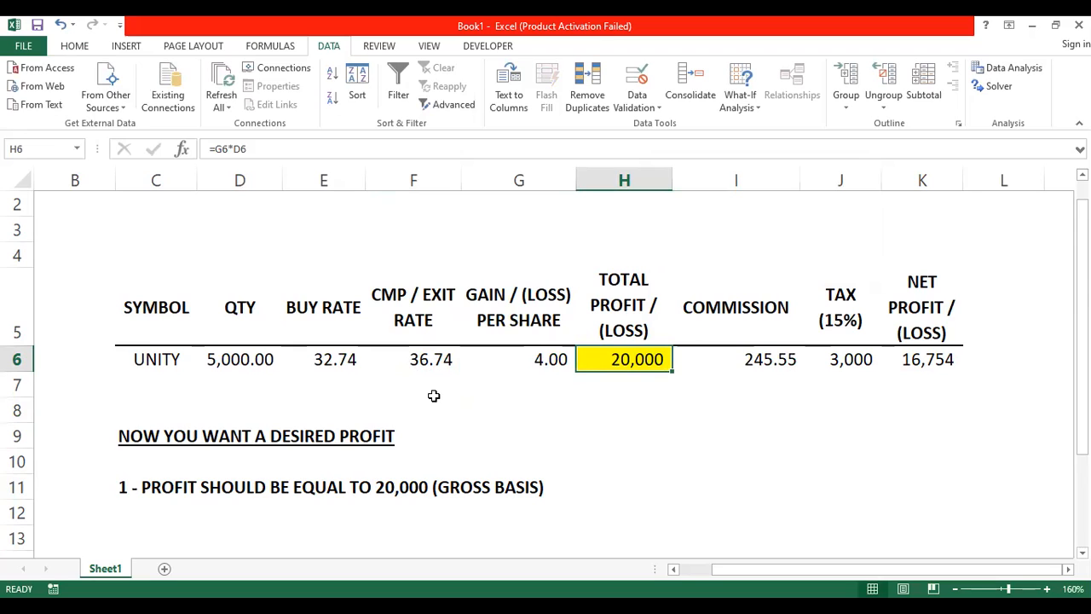
pyautogui.press('Left')
pyautogui.press('Left')
pyautogui.press('Left')
pyautogui.press('Right')
pyautogui.press('Right')
pyautogui.press('Left')
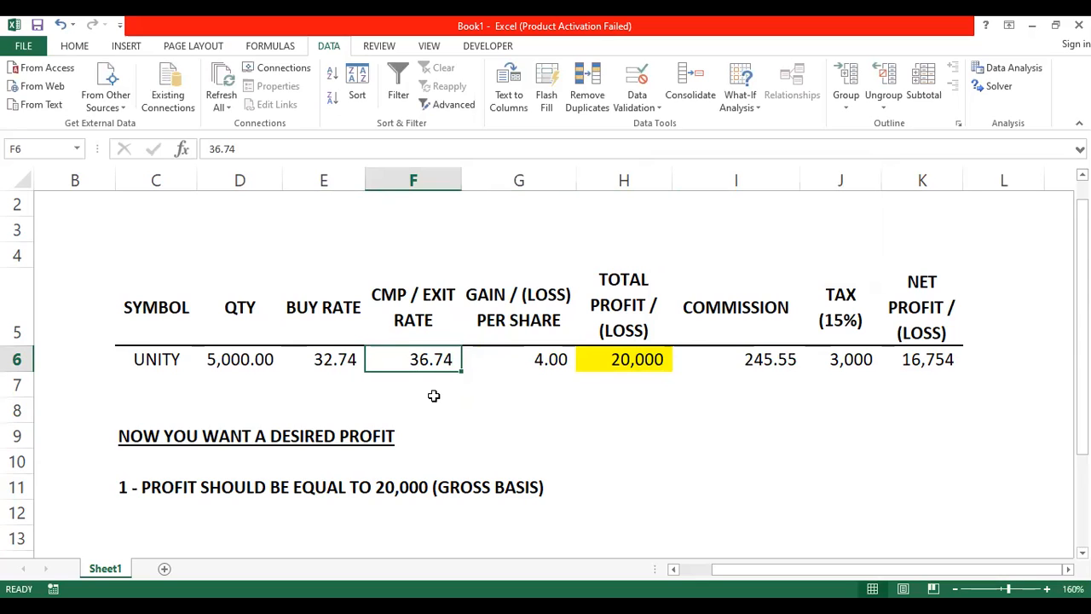
pyautogui.press('Right')
pyautogui.press('Right')
pyautogui.press('Left')
pyautogui.press('Right')
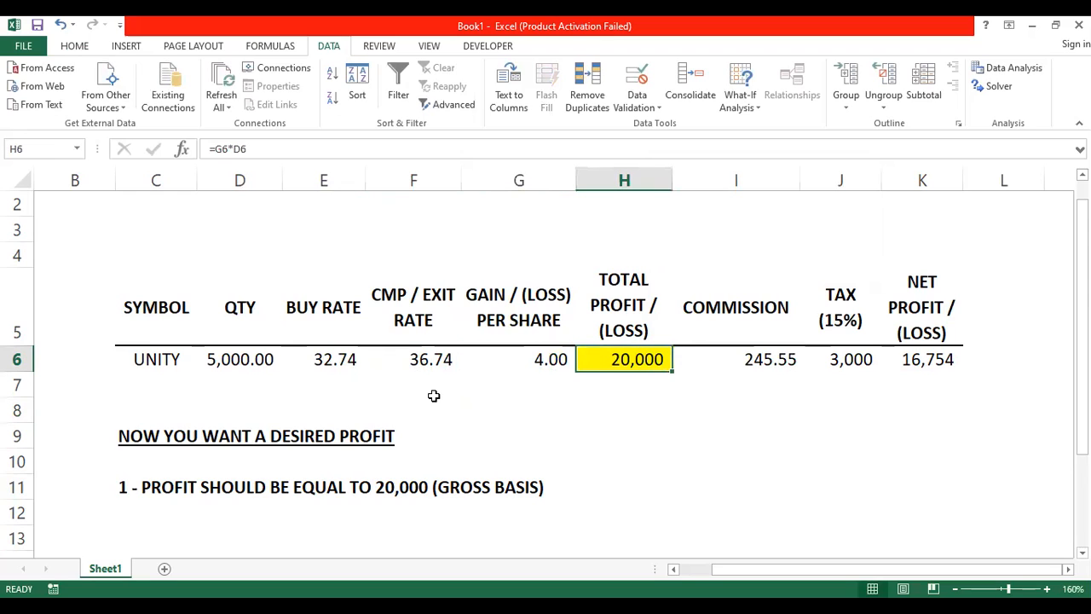
pyautogui.press('Left')
pyautogui.press('Left')
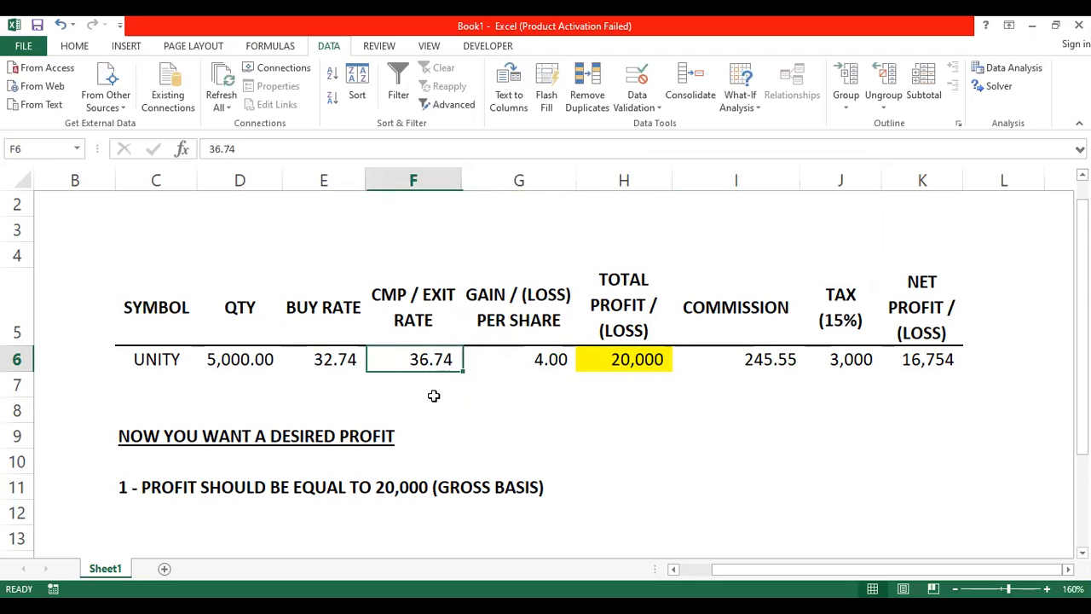
pyautogui.press('Right')
pyautogui.press('Right')
pyautogui.press('Right')
pyautogui.press('Left')
pyautogui.press('Left')
pyautogui.press('Right')
pyautogui.press('Left')
pyautogui.press('Left')
# Step: Set the exit rate in F6 to 36 and check the total profit in H6
pyautogui.press('F2')
pyautogui.press('BackSpace')
pyautogui.press('BackSpace')
pyautogui.press('BackSpace')
pyautogui.press('Return')
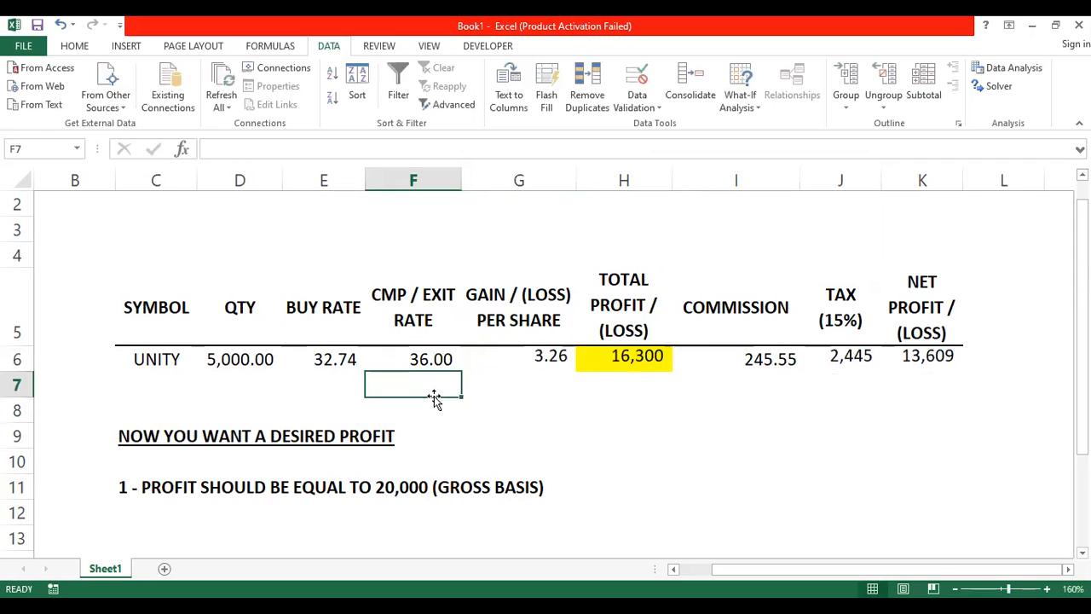
pyautogui.press('Up')
pyautogui.press('Down')
pyautogui.press('Up')
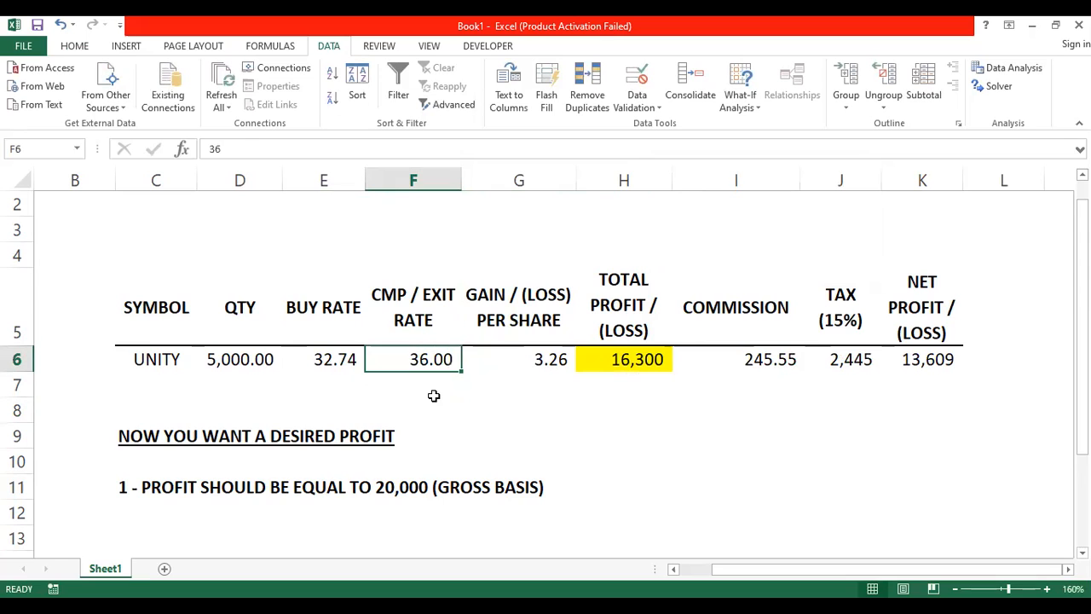
pyautogui.press('Right')
pyautogui.press('Right')
pyautogui.press('Down')
pyautogui.press('Up')
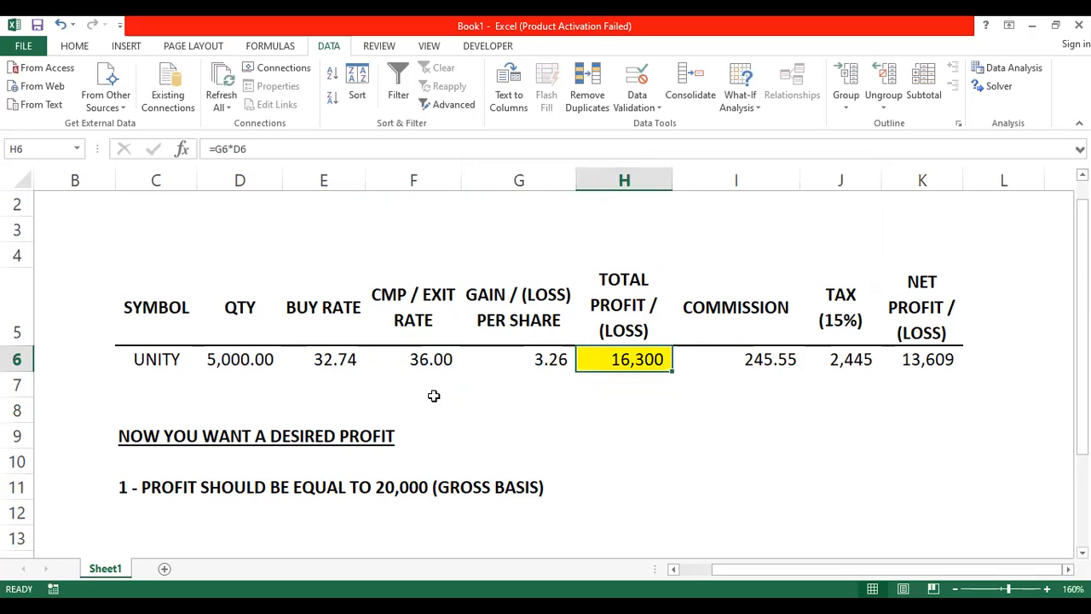
# Step: Undo and redo the exit rate change in F6 to compare the total profit in H6
pyautogui.click(61, 25)
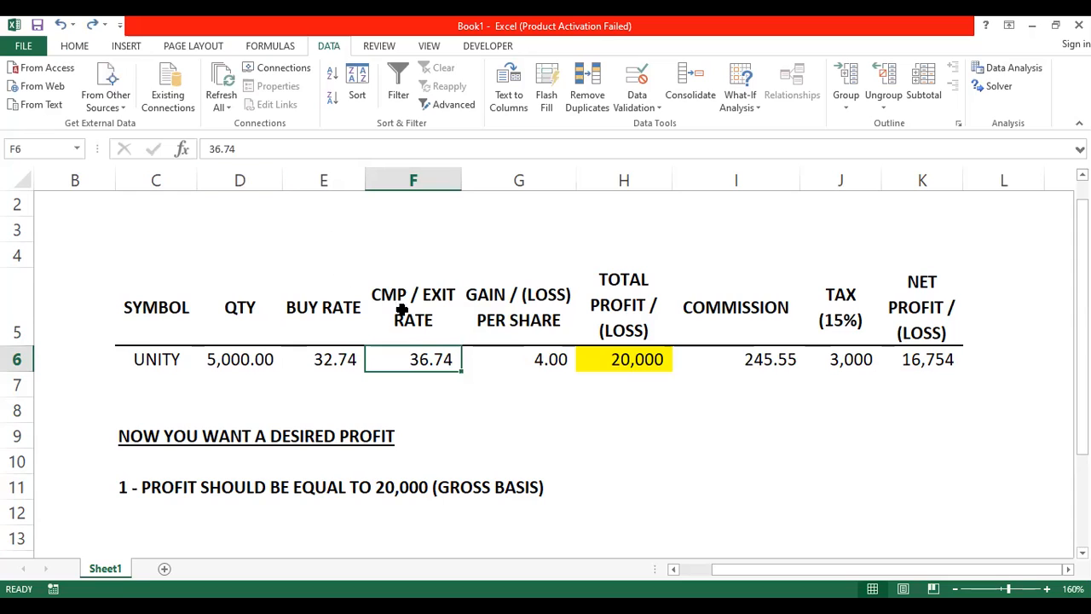
pyautogui.click(92, 25)
pyautogui.click(553, 388)
pyautogui.click(410, 360)
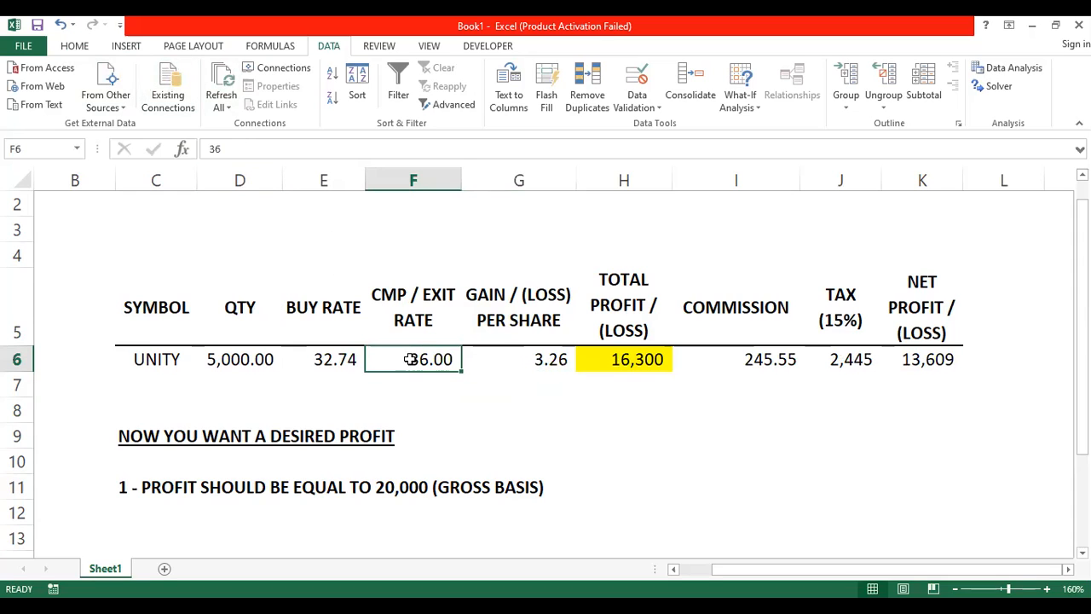
pyautogui.click(618, 363)
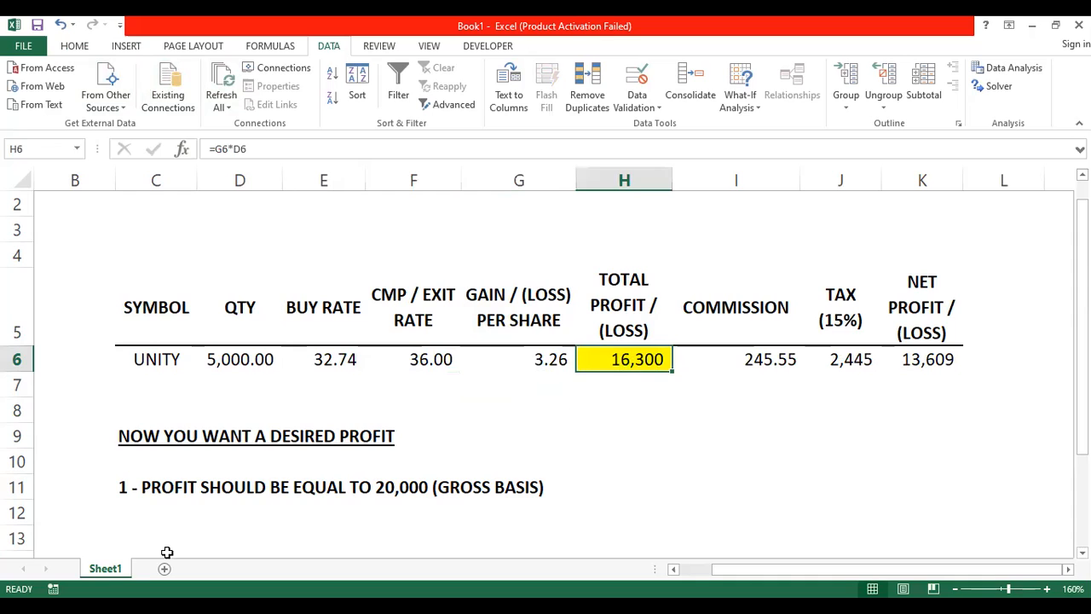
# Step: Enter the note "2 - NET PROFIT SHOULD BE EQUAL TO 25,000 (NET PROFIT)" in C12
pyautogui.click(141, 514)
pyautogui.press('Up')
pyautogui.press('Down')
pyautogui.write('2')
pyautogui.press('Escape')
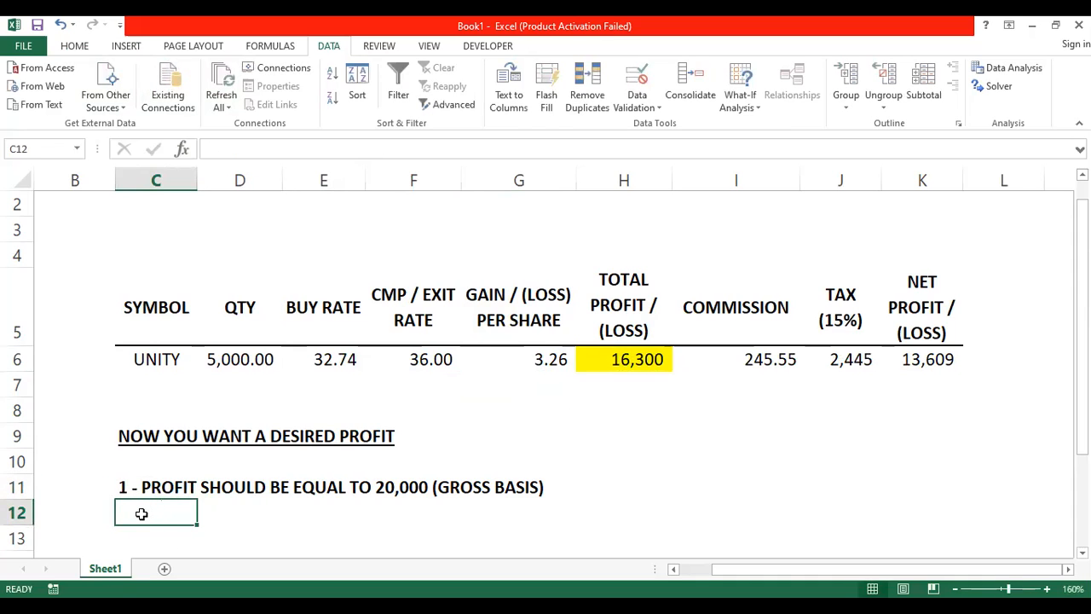
pyautogui.hotkey('alt', 'h')
pyautogui.write('ac')
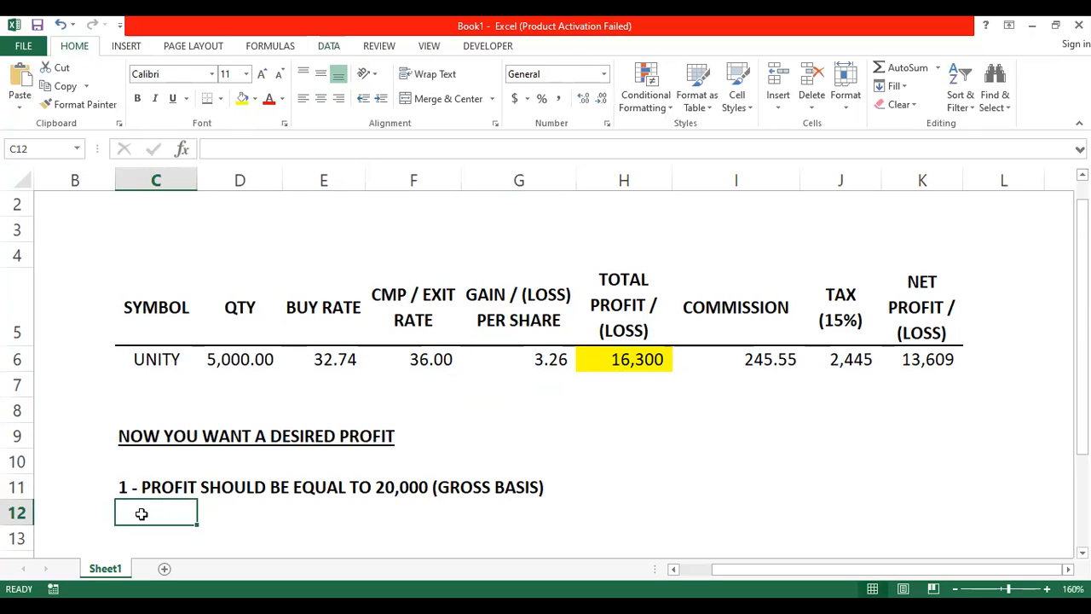
pyautogui.write('2 - PR')
pyautogui.press('BackSpace')
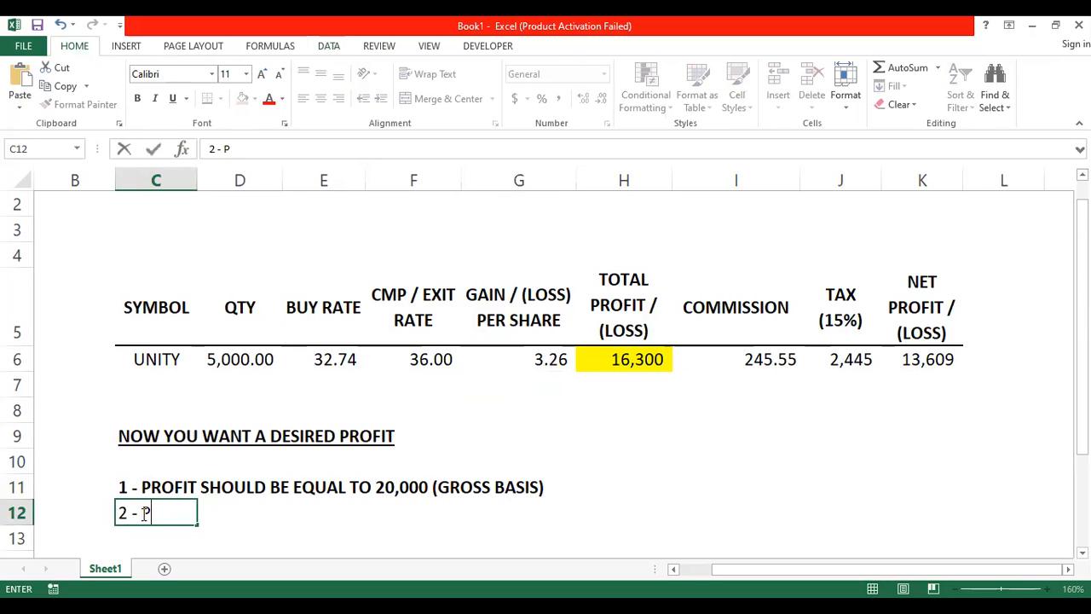
pyautogui.write('NET PROFI')
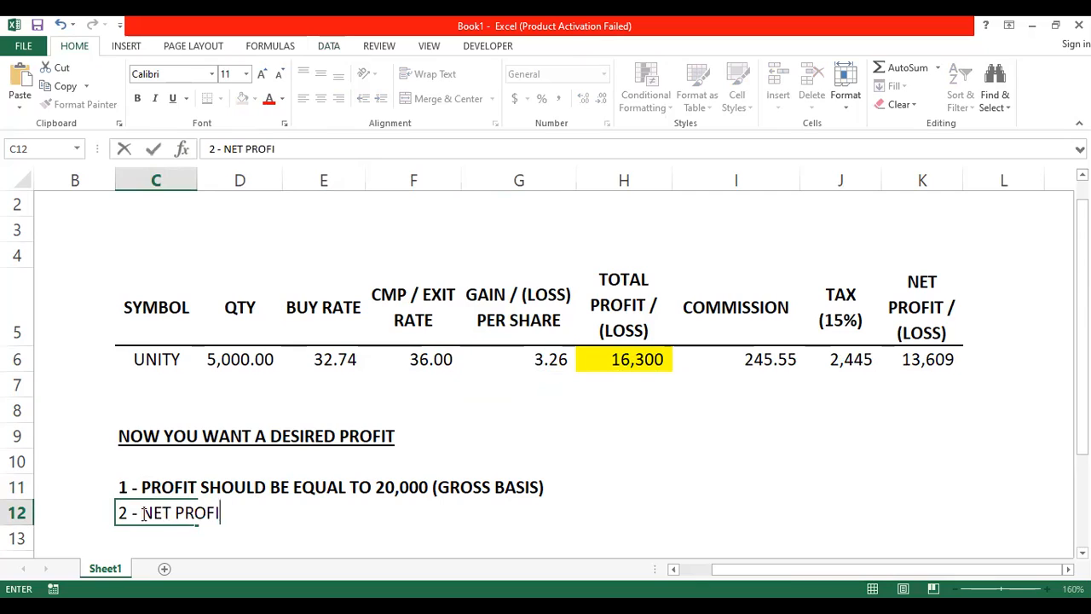
pyautogui.write('T SHOULD BE QUAL')
pyautogui.press('BackSpace')
pyautogui.press('BackSpace')
pyautogui.press('BackSpace')
pyautogui.press('BackSpace')
pyautogui.press('BackSpace')
pyautogui.press('BackSpace')
pyautogui.write('E EQUAL TO ')
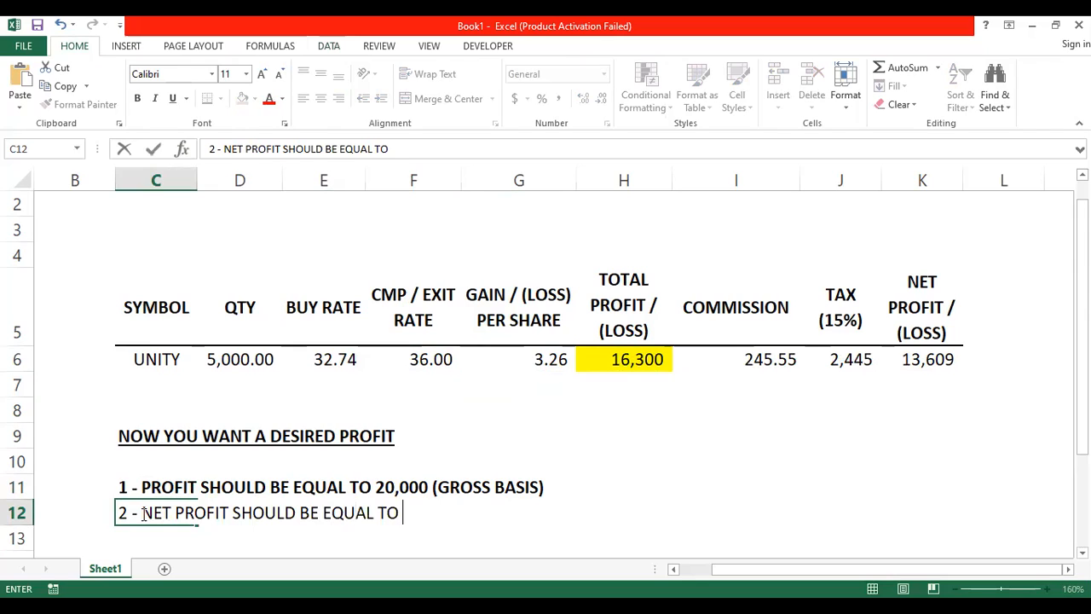
pyautogui.write('25,000 (NET B')
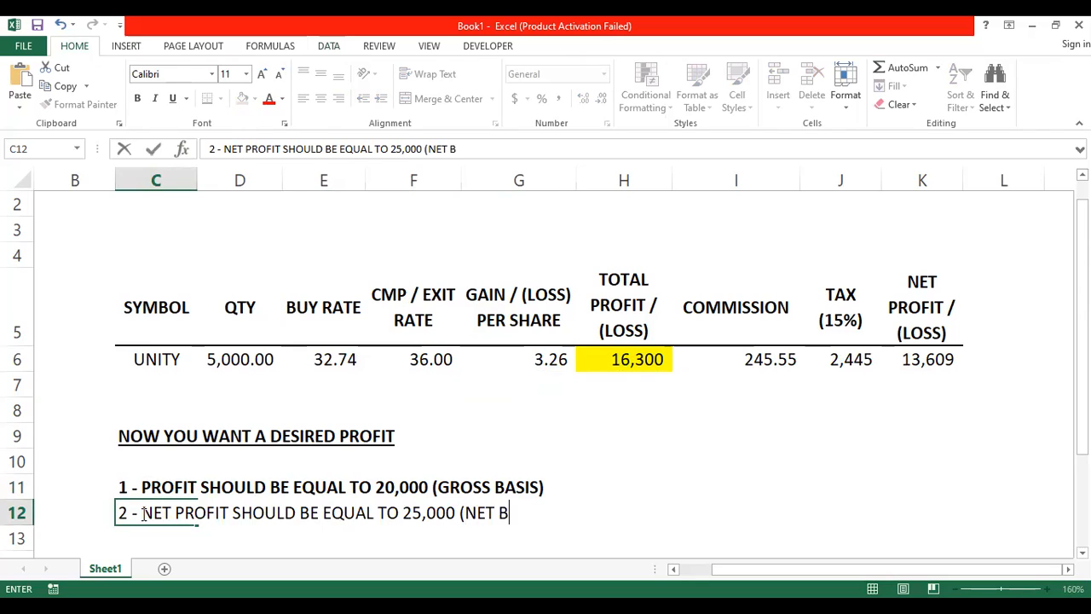
pyautogui.press('BackSpace')
pyautogui.write('PROFIT')
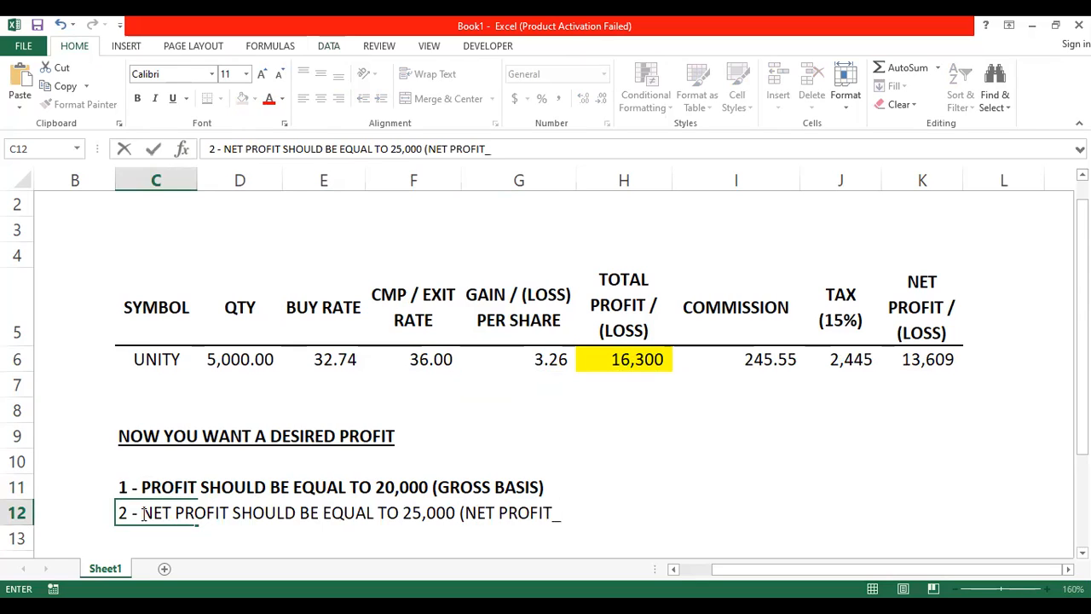
pyautogui.press('Return')
# Step: Make the net profit note in C12 bold
pyautogui.click(143, 512)
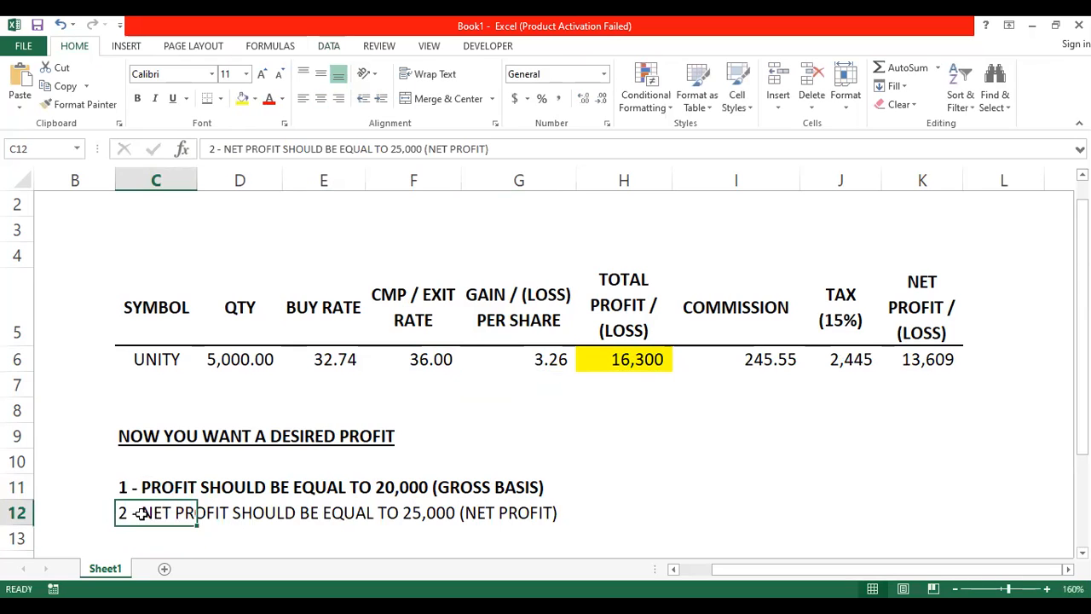
pyautogui.hotkey('ctrl', 'b')
pyautogui.press('Down')
pyautogui.press('Up')
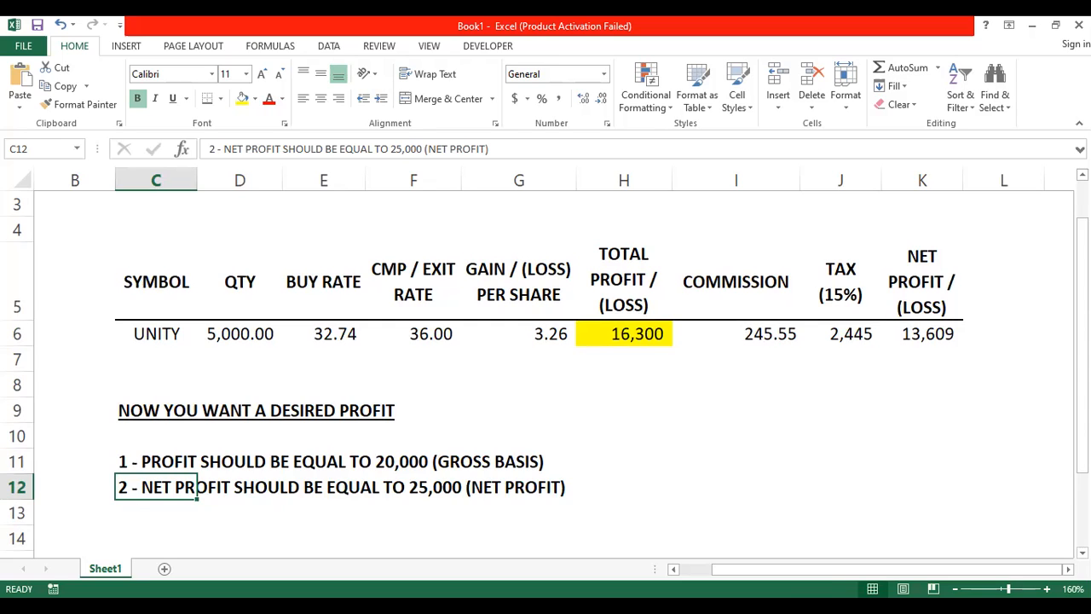
# Step: Review the net profit goal in row 12 against the total profit, commission and net profit cells in row 6
pyautogui.moveTo(718, 334); pyautogui.dragTo(754, 338)
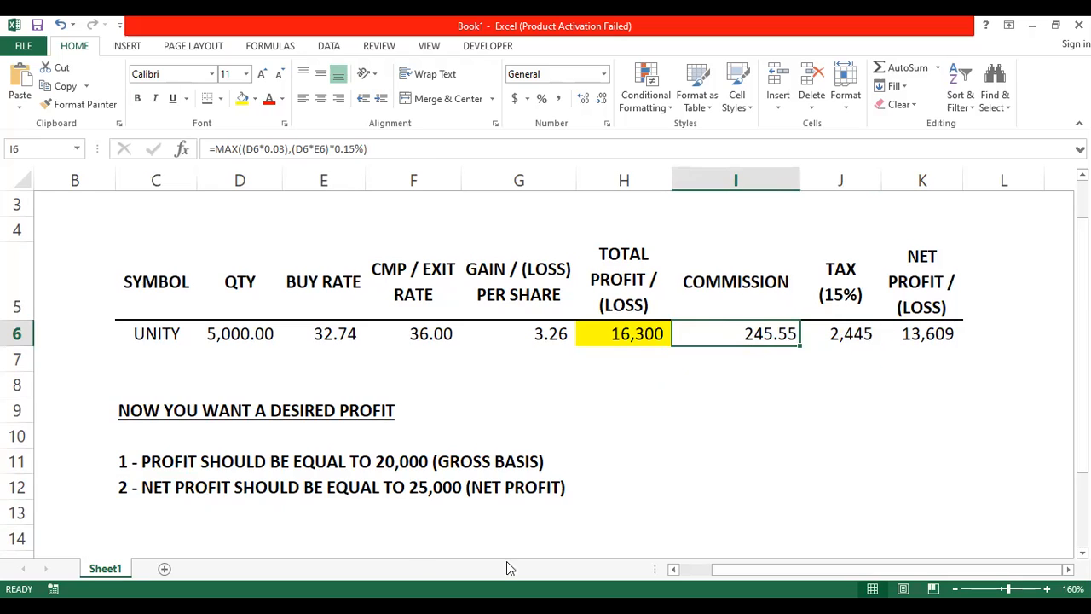
pyautogui.click(204, 471)
pyautogui.click(168, 492)
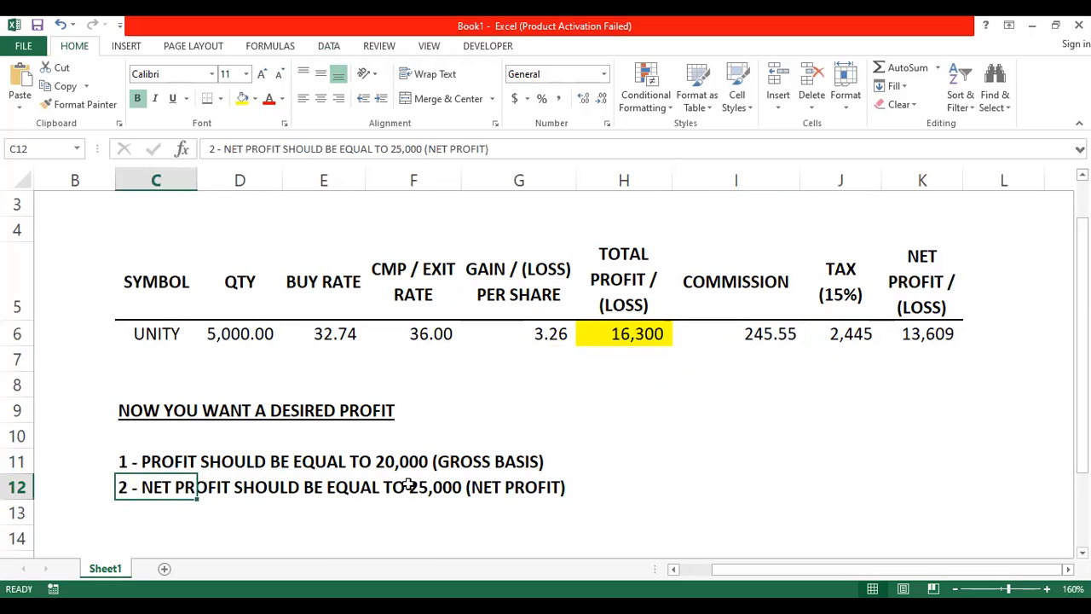
pyautogui.click(498, 485)
pyautogui.click(290, 488)
pyautogui.click(436, 492)
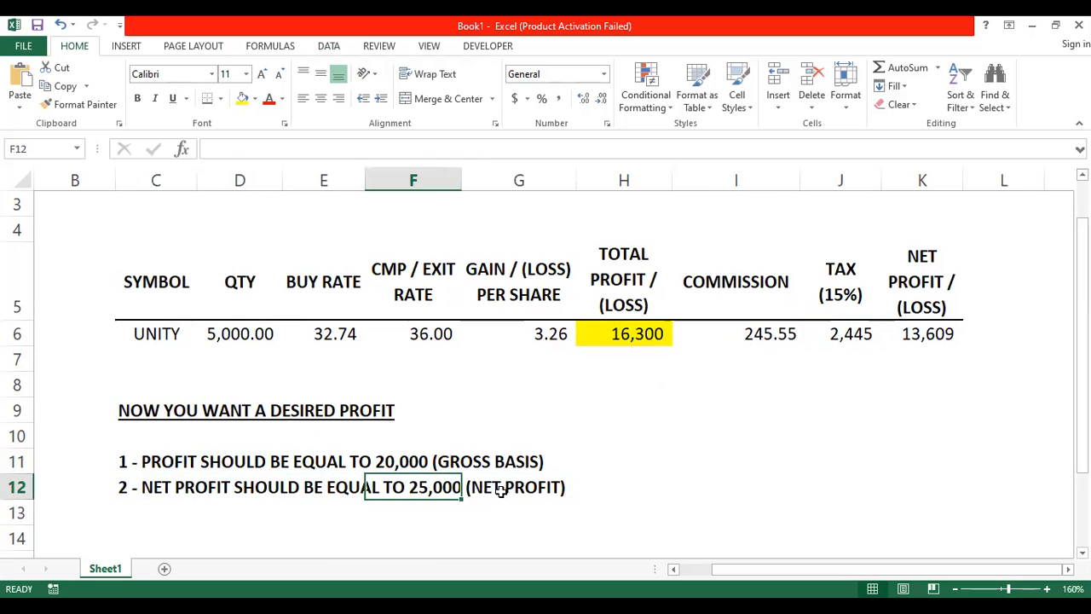
pyautogui.click(495, 493)
pyautogui.click(367, 487)
pyautogui.scroll(1, 648, 415)
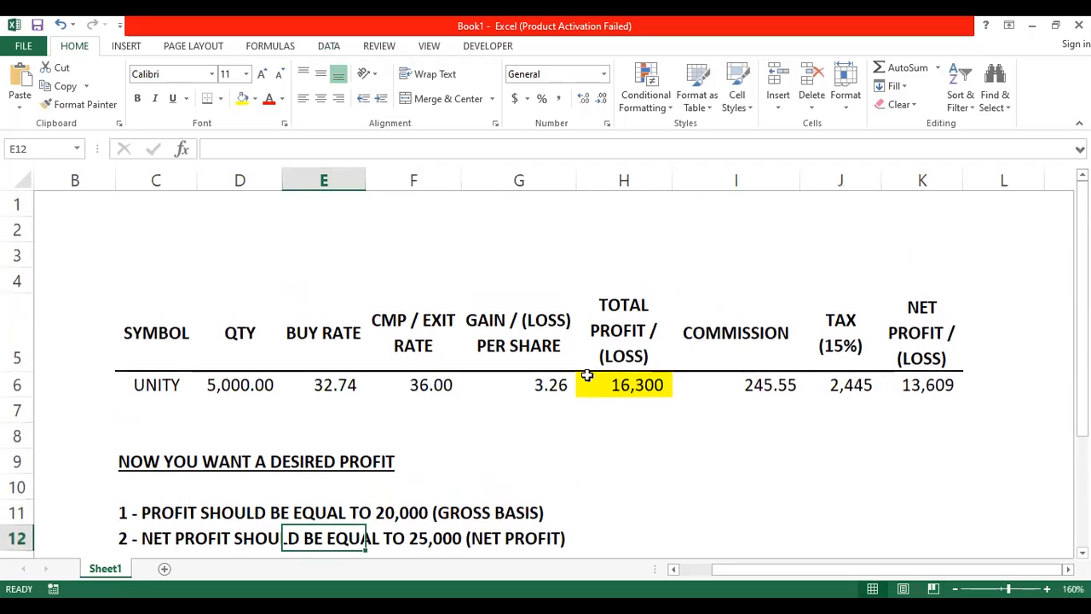
pyautogui.click(623, 390)
pyautogui.click(921, 390)
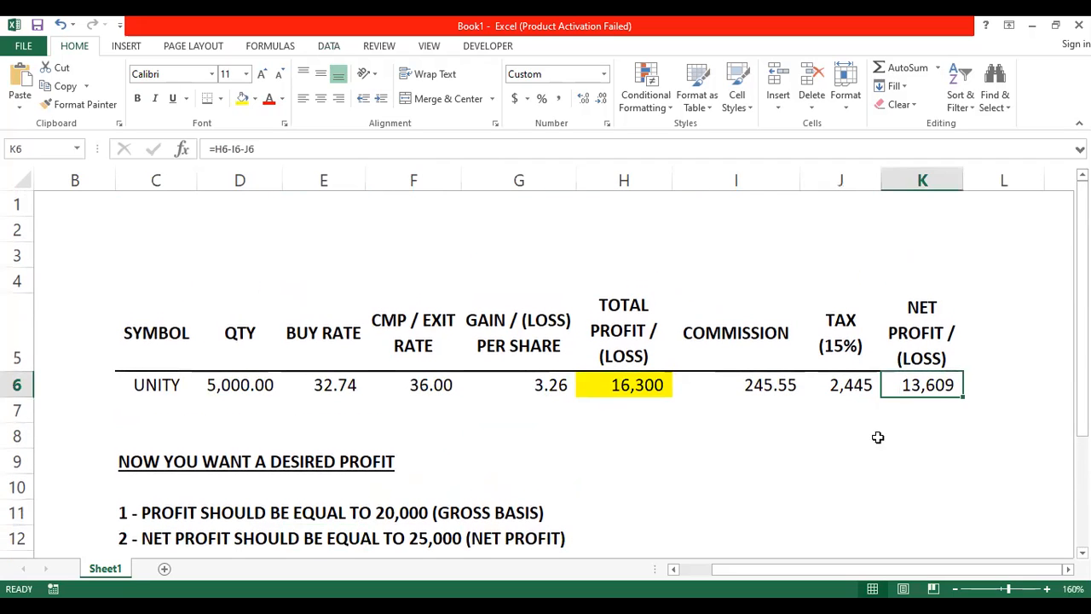
pyautogui.click(602, 385)
pyautogui.click(721, 385)
pyautogui.click(616, 389)
pyautogui.hotkey('alt', 'Tab')
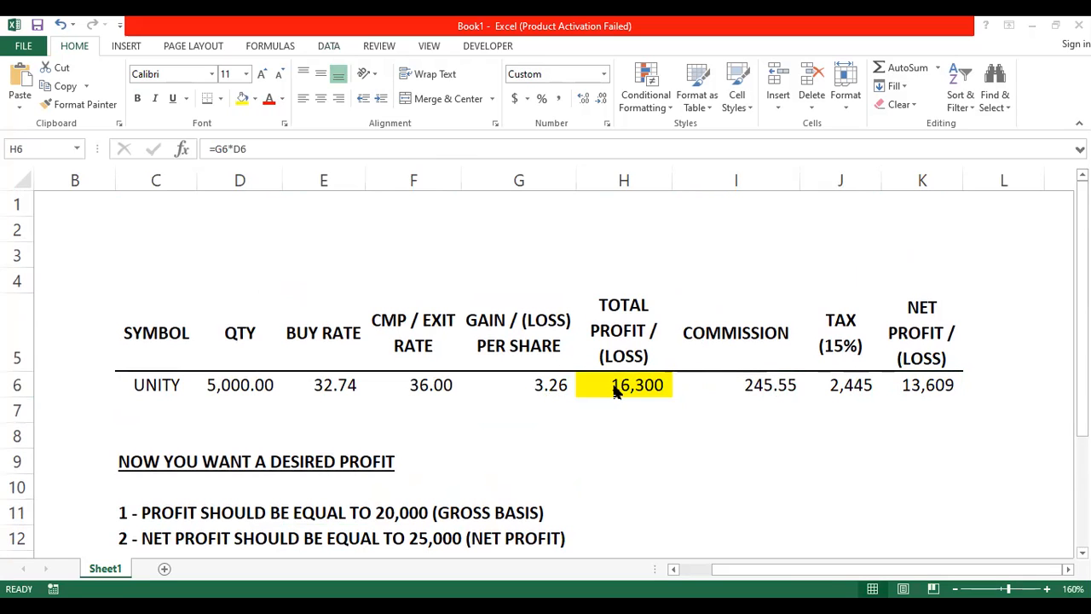
# Step: Inspect the formulas for total profit, gain per share, commission, tax and net profit in row 6
pyautogui.click(596, 394)
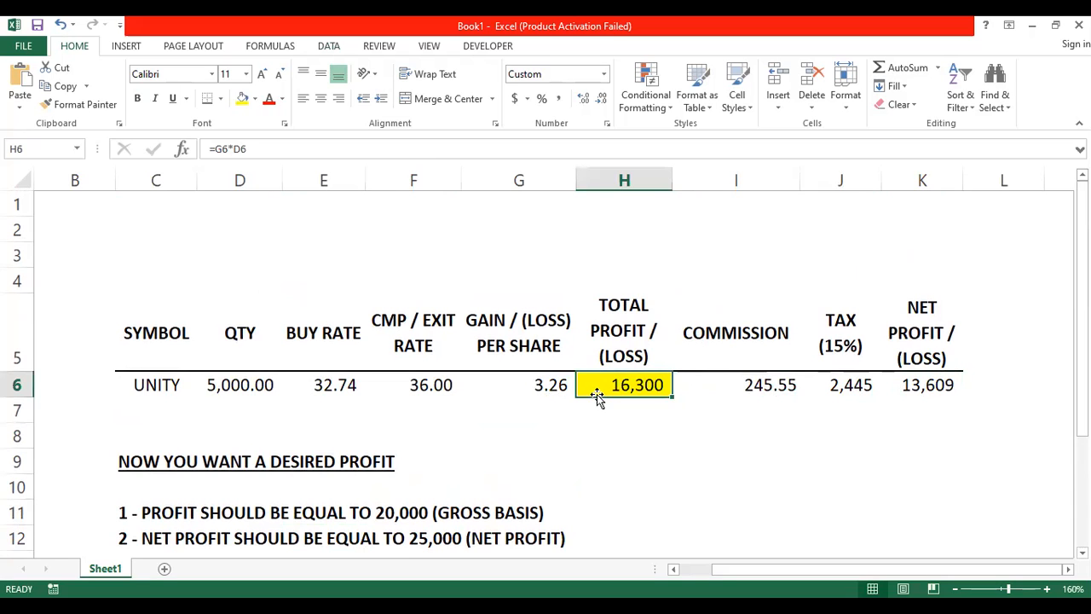
pyautogui.doubleClick(597, 394)
pyautogui.press('Escape')
pyautogui.click(512, 391)
pyautogui.doubleClick(487, 384)
pyautogui.press('Escape')
pyautogui.click(730, 386)
pyautogui.doubleClick(730, 385)
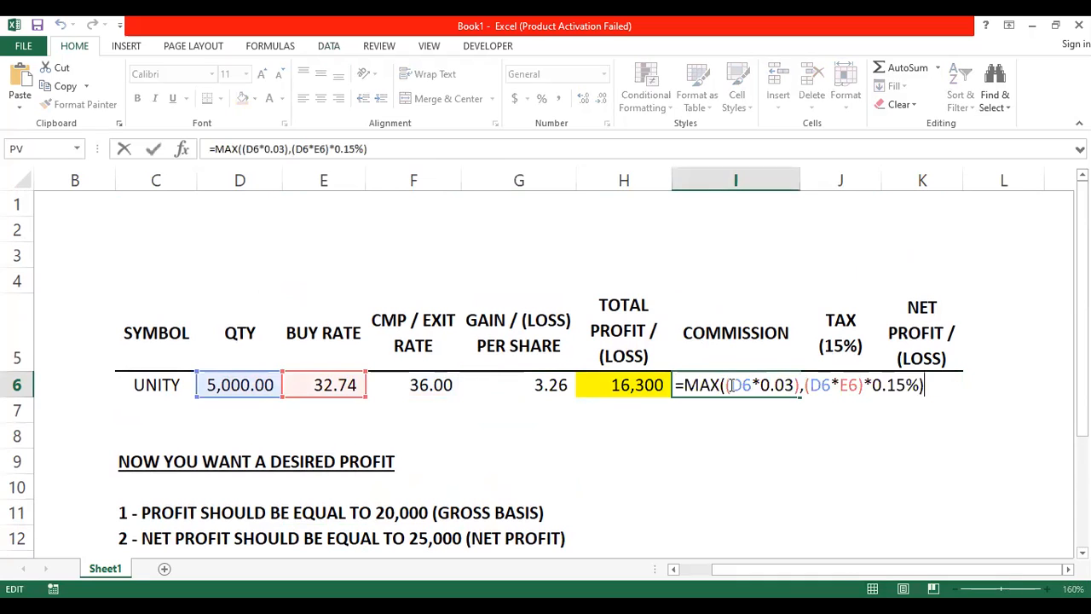
pyautogui.press('Escape')
pyautogui.click(853, 391)
pyautogui.doubleClick(852, 391)
pyautogui.press('Escape')
pyautogui.click(917, 388)
pyautogui.doubleClick(916, 388)
pyautogui.press('Escape')
# Step: Run Goal Seek to bring the net profit in K6 to 25000 by changing the exit rate in F6, and keep the solution
pyautogui.click(330, 47)
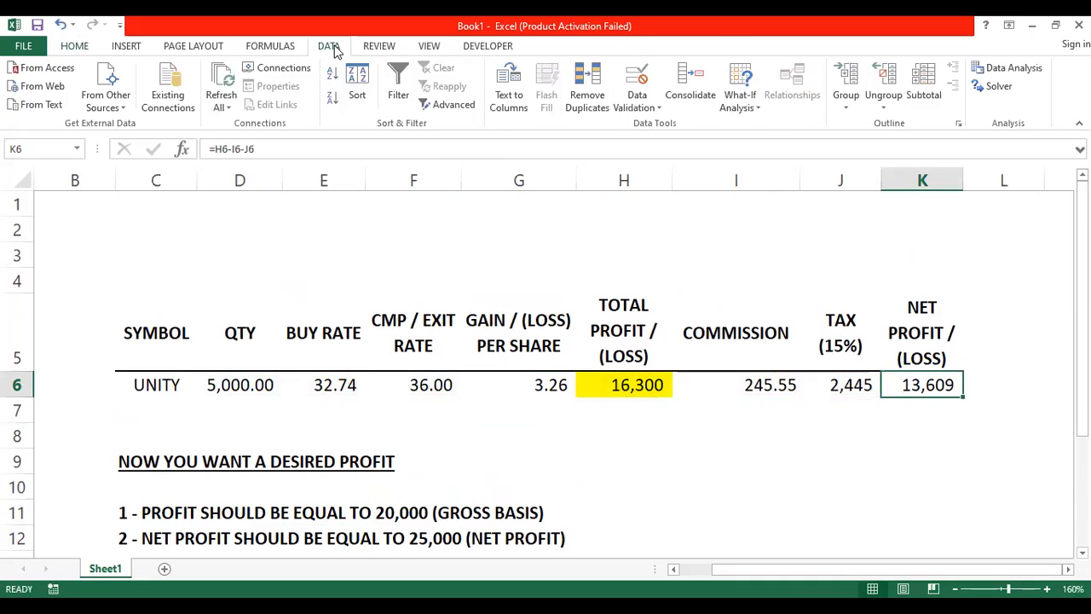
pyautogui.click(740, 101)
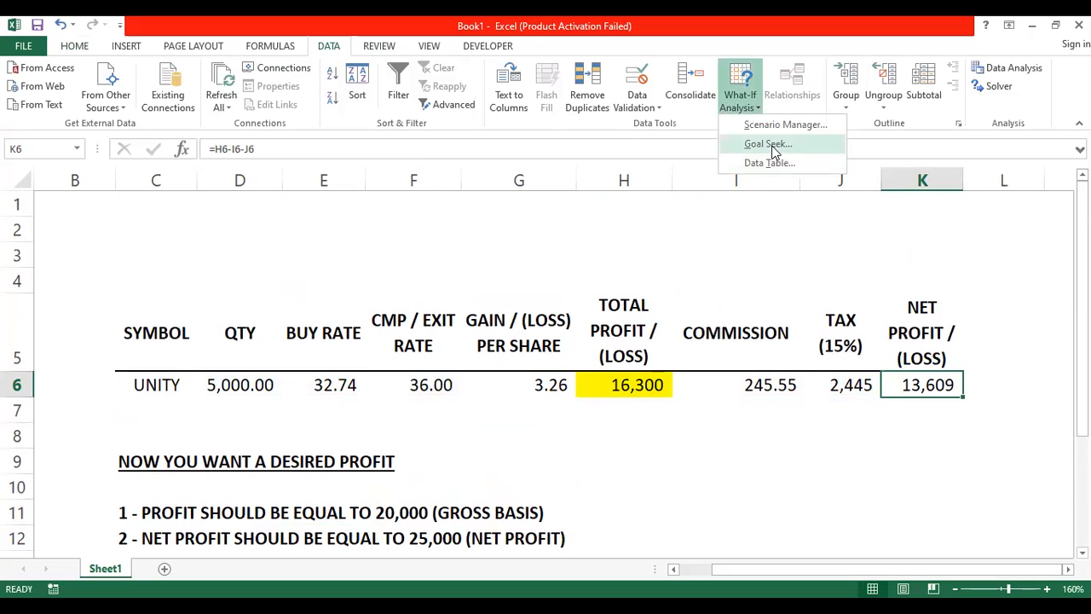
pyautogui.click(773, 145)
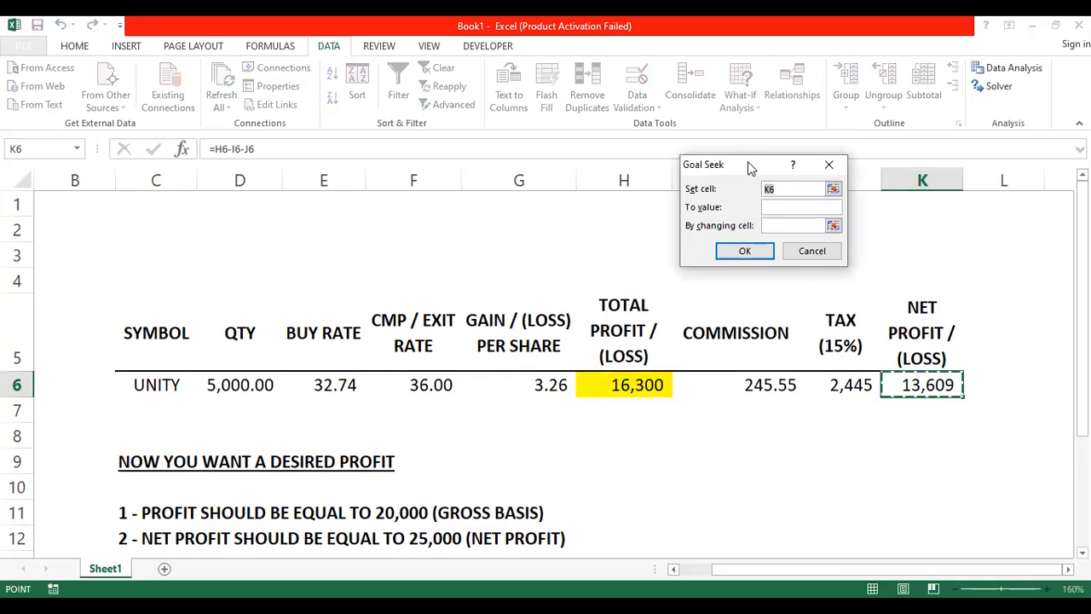
pyautogui.moveTo(742, 164); pyautogui.dragTo(734, 133)
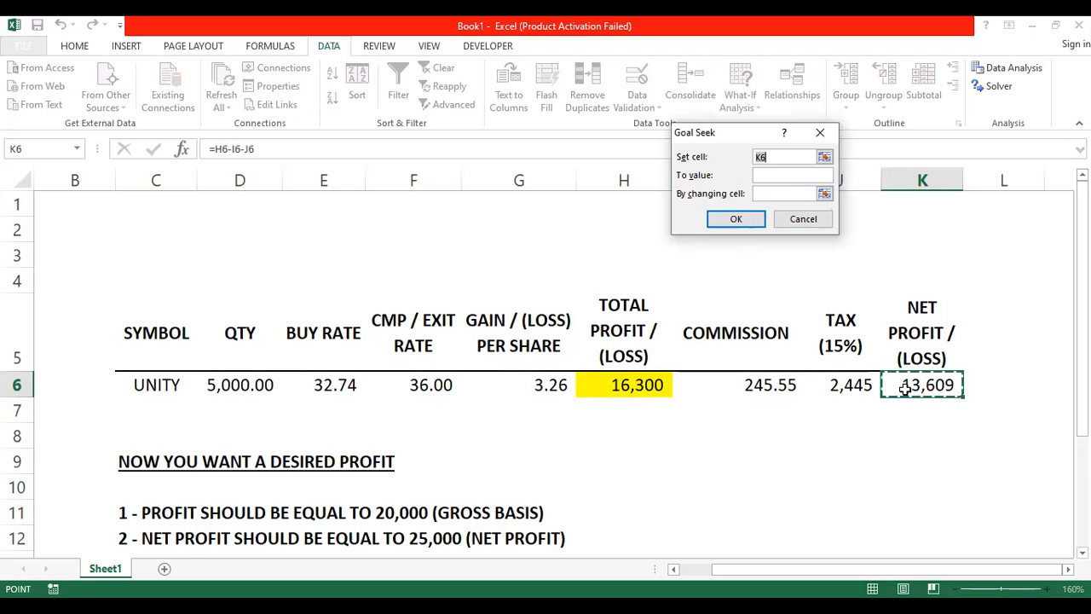
pyautogui.click(771, 175)
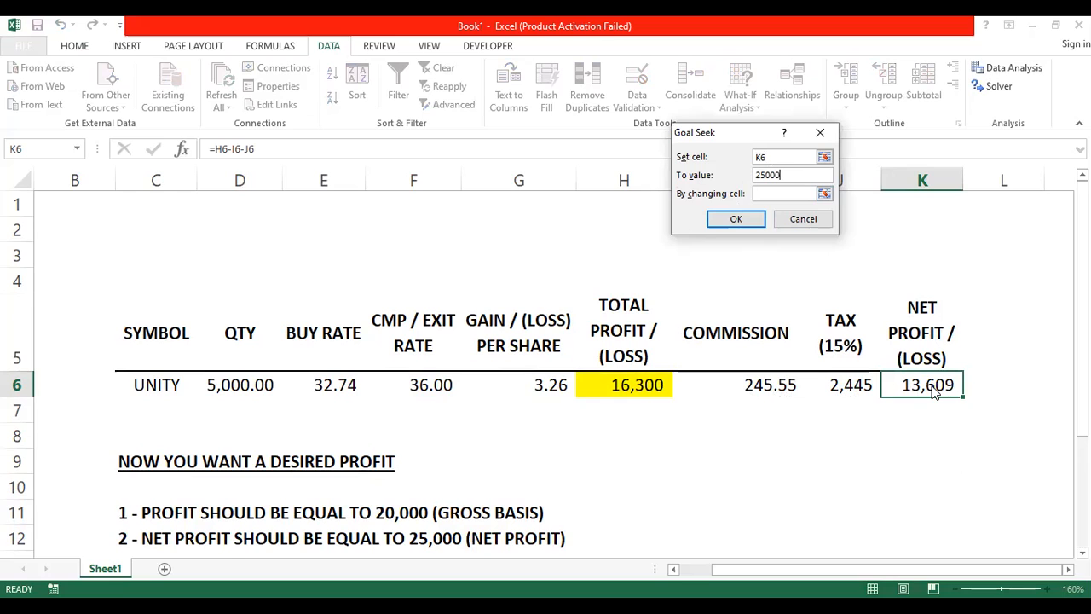
pyautogui.click(824, 194)
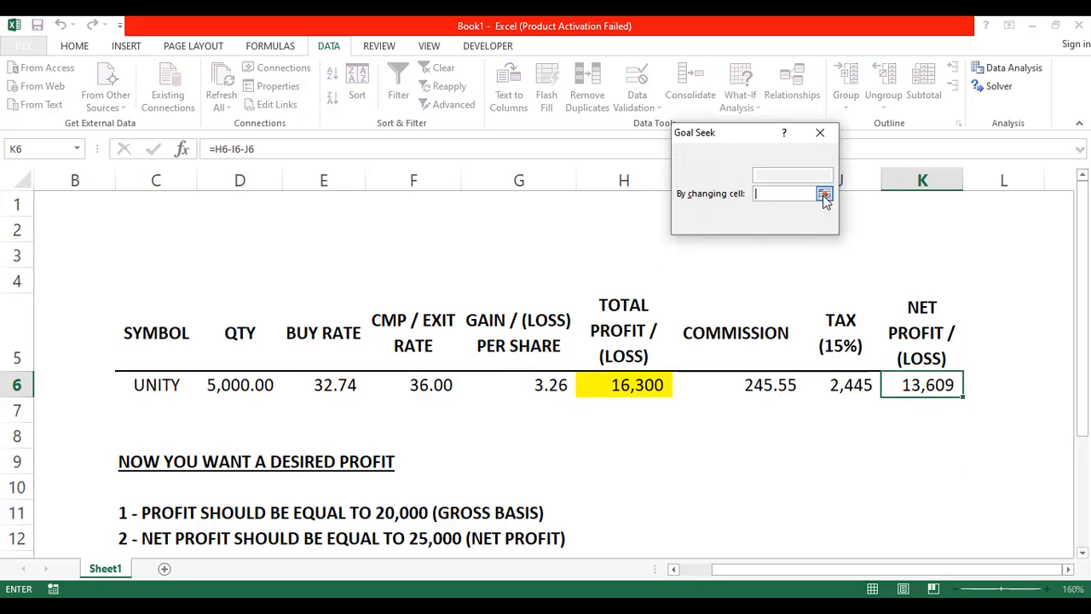
pyautogui.click(426, 384)
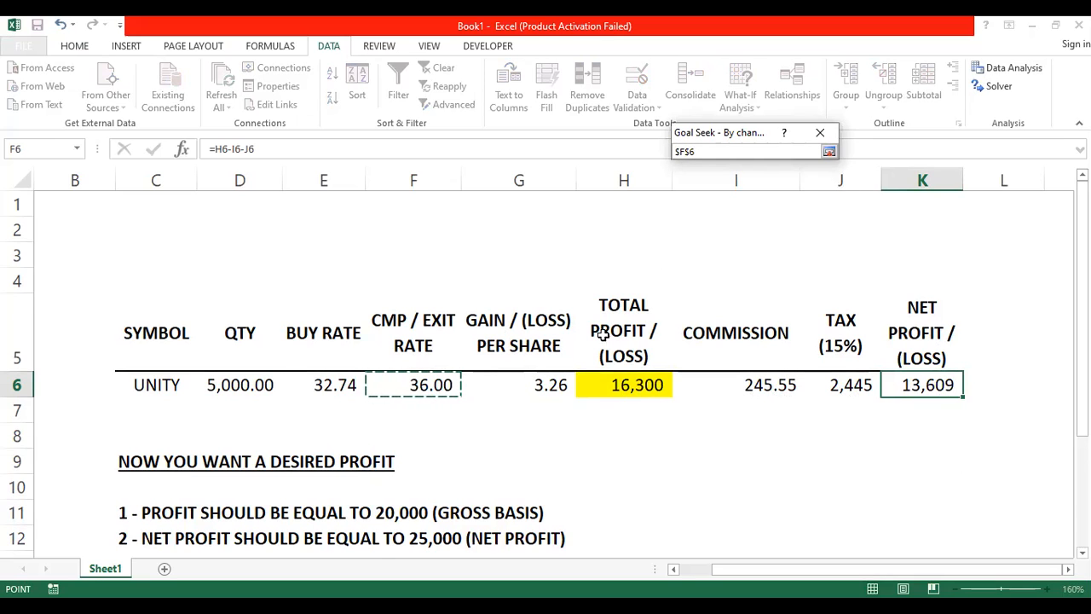
pyautogui.click(829, 153)
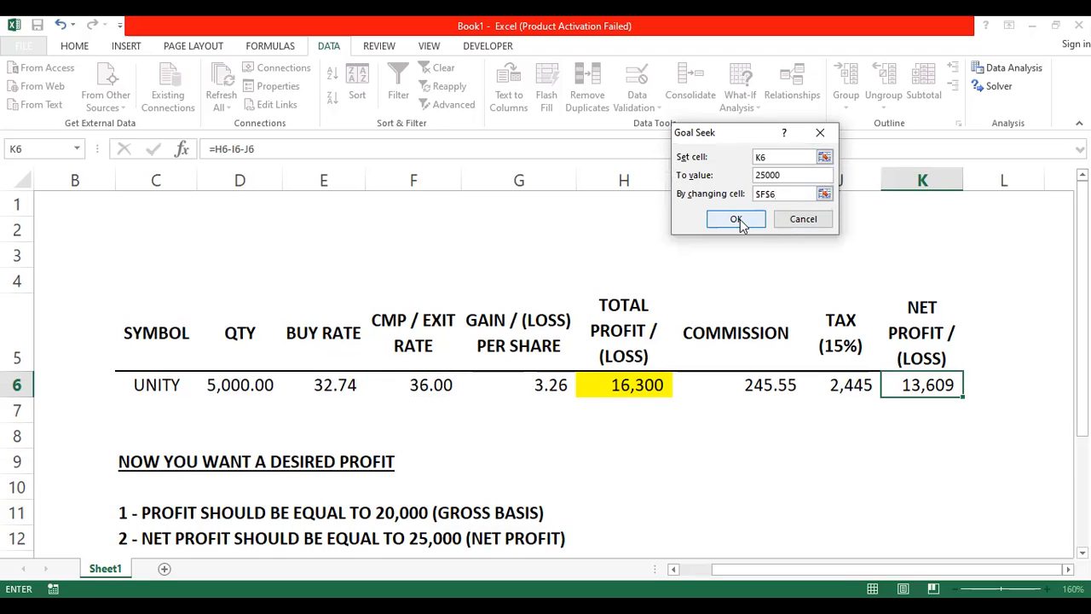
pyautogui.click(739, 220)
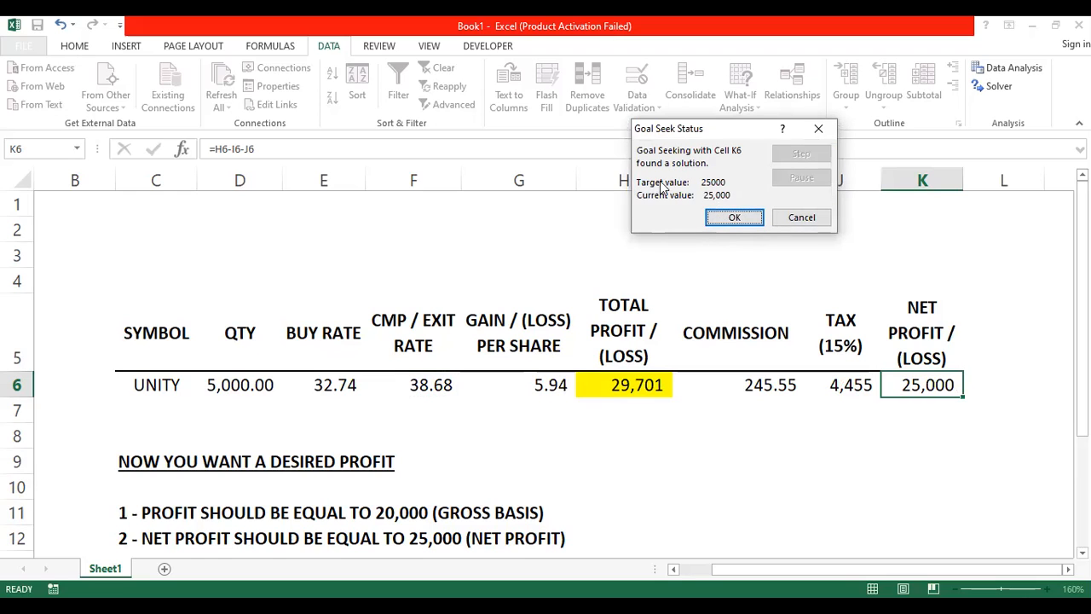
pyautogui.click(735, 218)
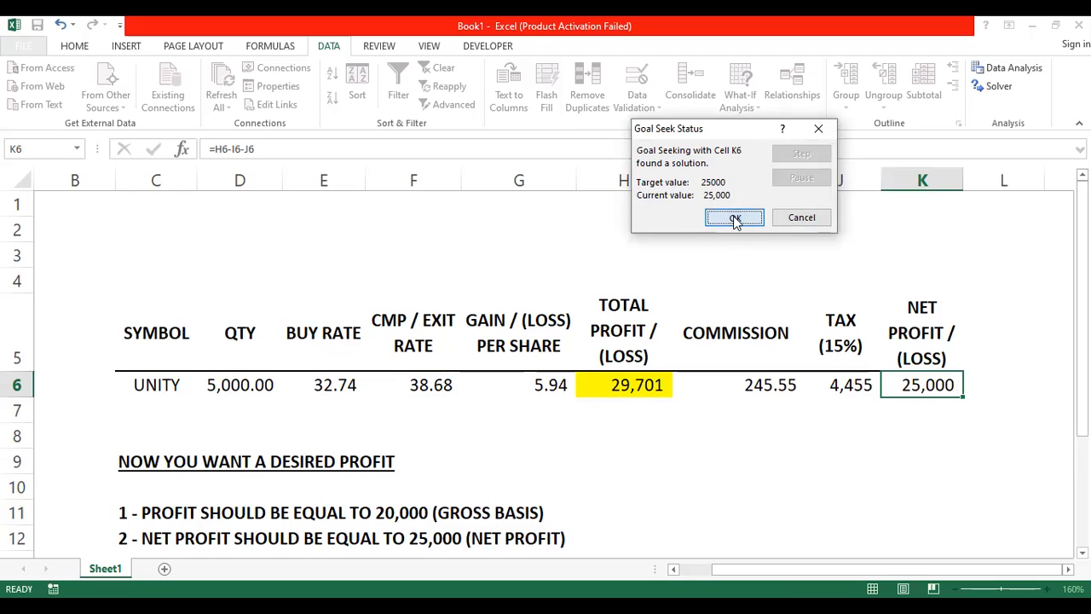
# Step: Fill the net profit cell K6 with yellow
pyautogui.click(76, 46)
pyautogui.click(243, 99)
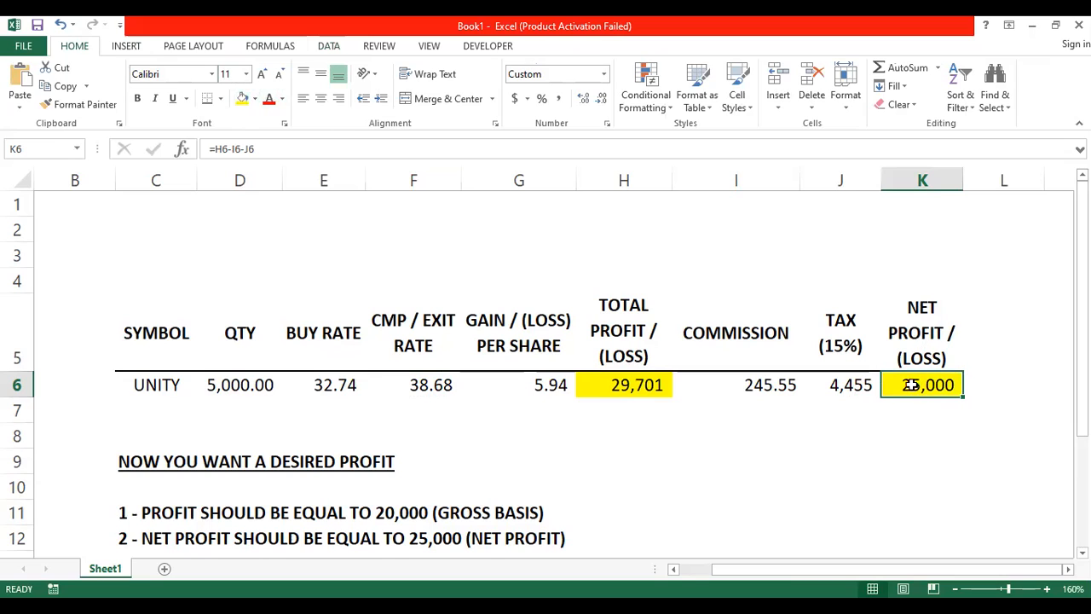
# Step: Inspect the commission, quantity, tax, total profit, gain per share and exit rate cells in row 6
pyautogui.click(750, 378)
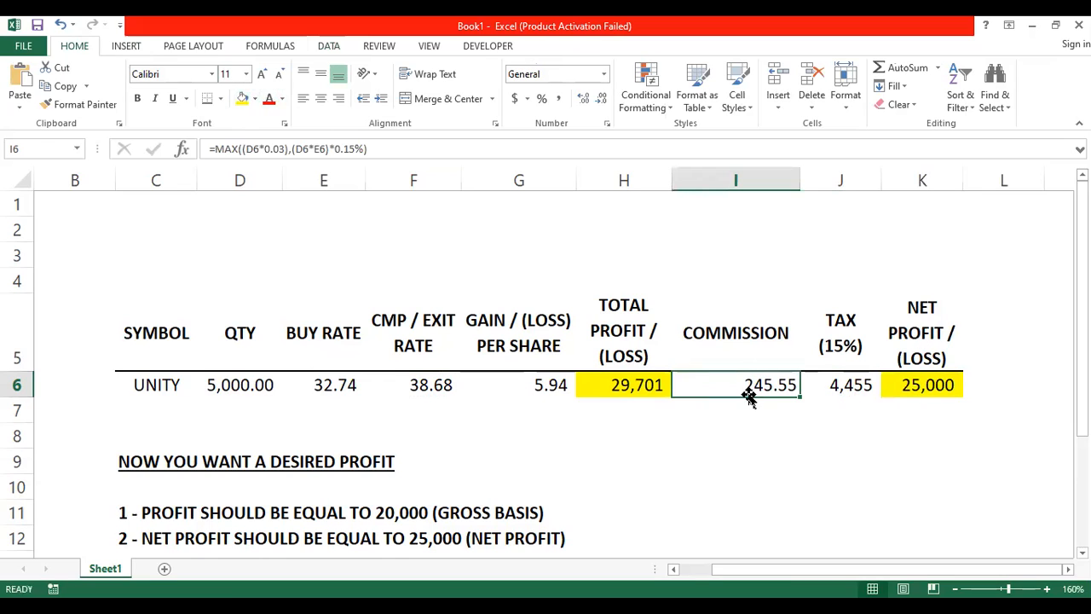
pyautogui.click(215, 387)
pyautogui.click(738, 380)
pyautogui.click(261, 385)
pyautogui.click(852, 334)
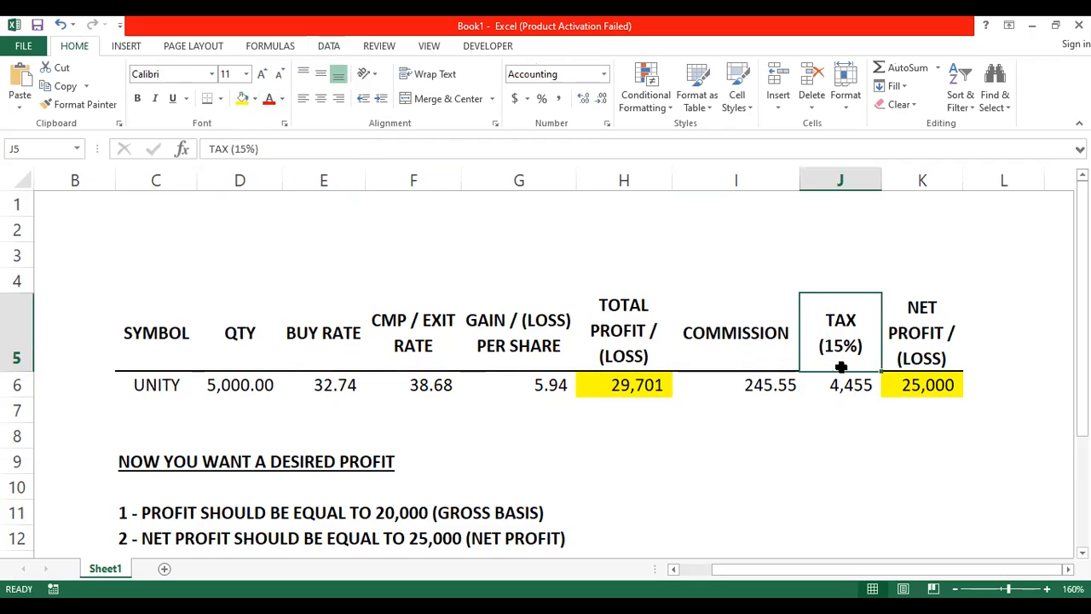
pyautogui.click(842, 385)
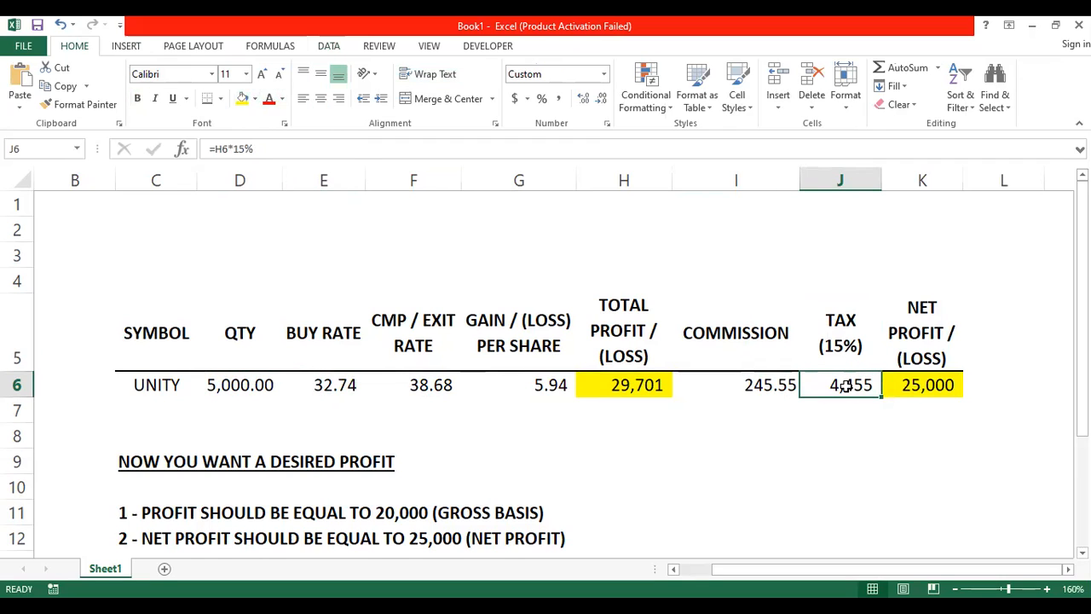
pyautogui.moveTo(617, 306); pyautogui.dragTo(610, 391)
pyautogui.click(612, 414)
pyautogui.click(615, 384)
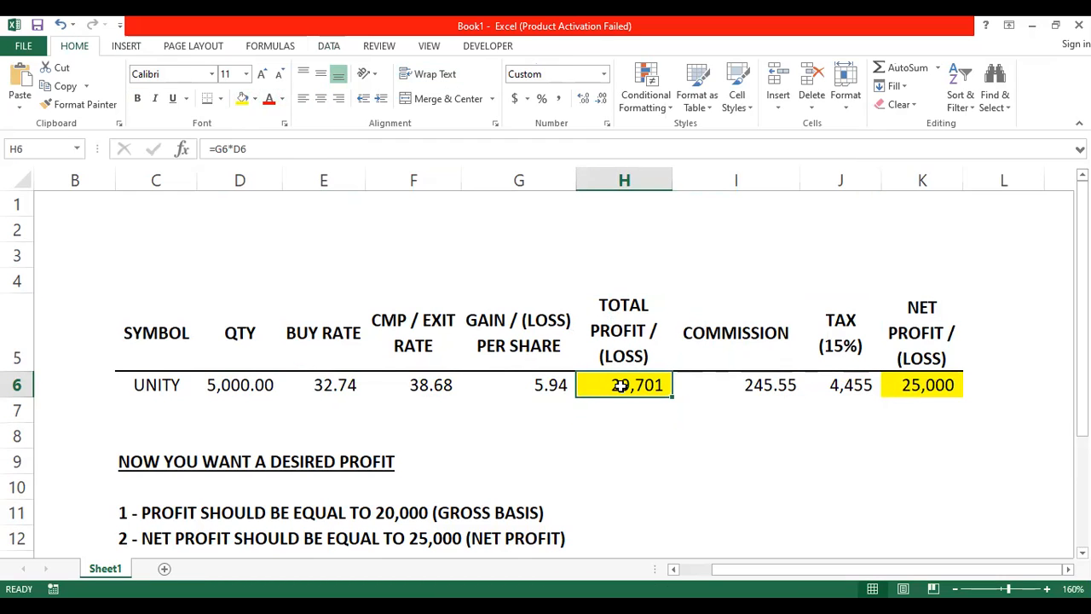
pyautogui.click(541, 384)
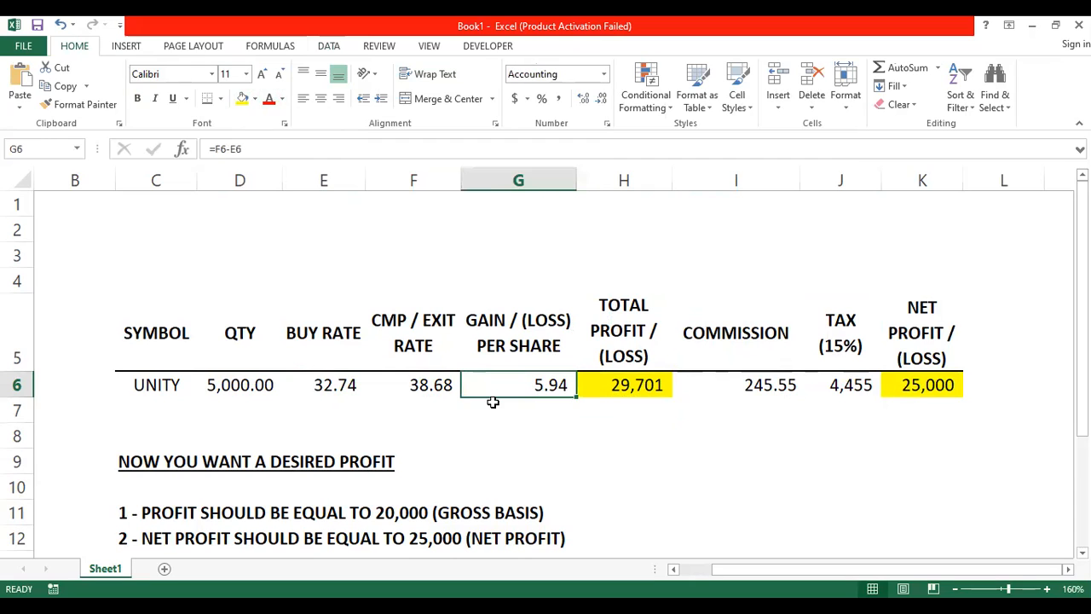
pyautogui.click(416, 384)
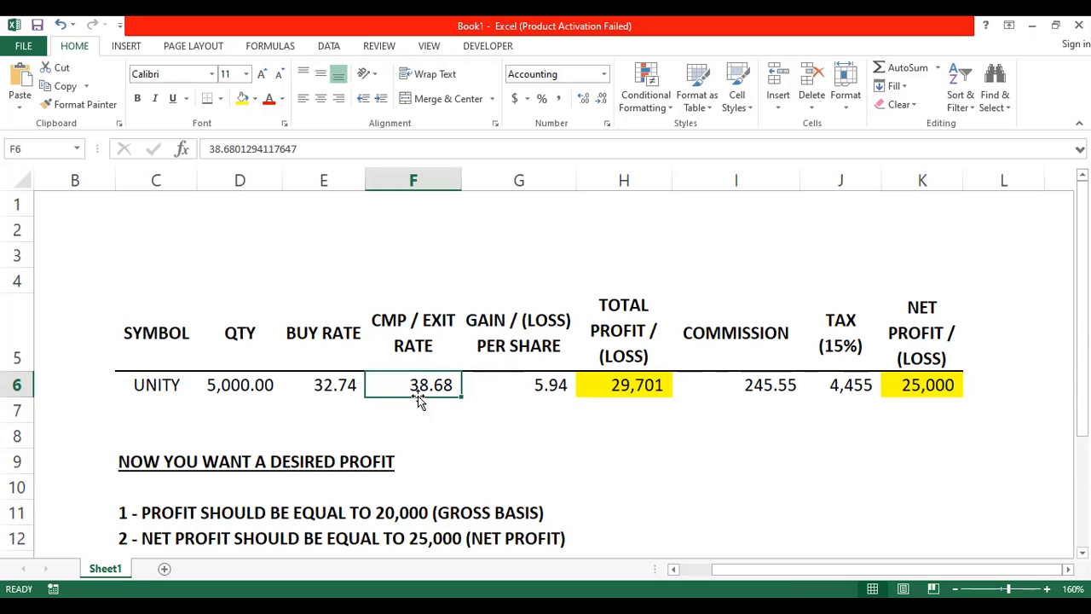
# Step: Compare the exit rate in F6 with the net profit, total profit and commission in row 6
pyautogui.click(898, 392)
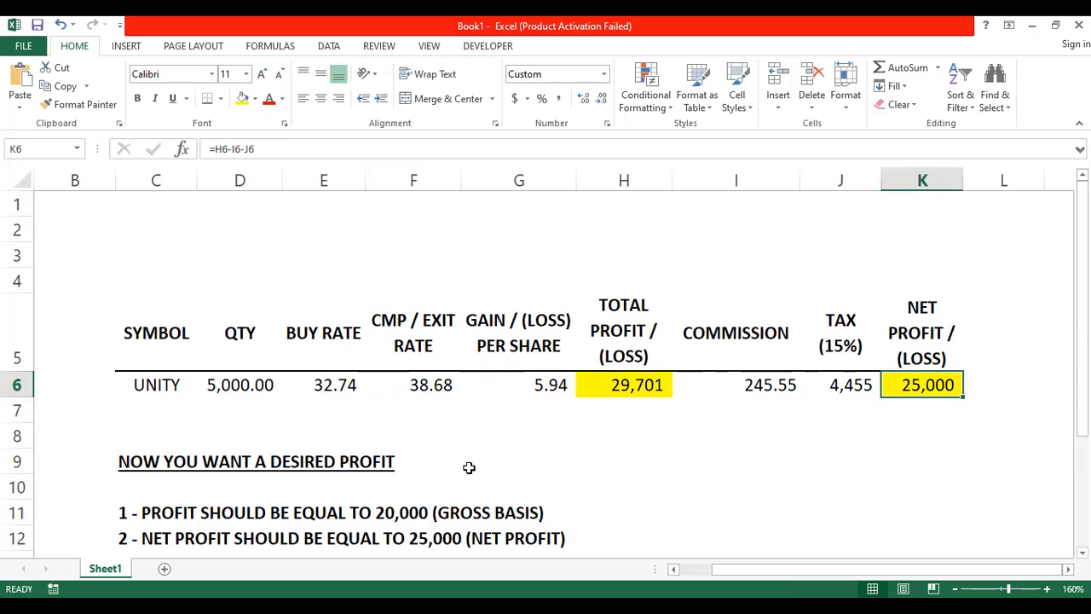
pyautogui.click(419, 385)
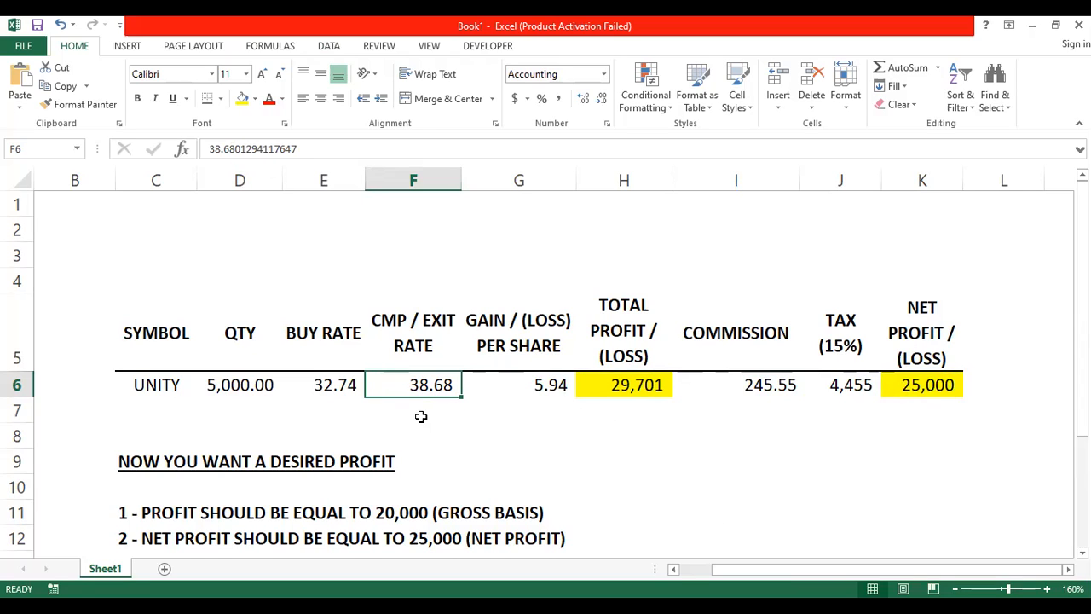
pyautogui.click(935, 385)
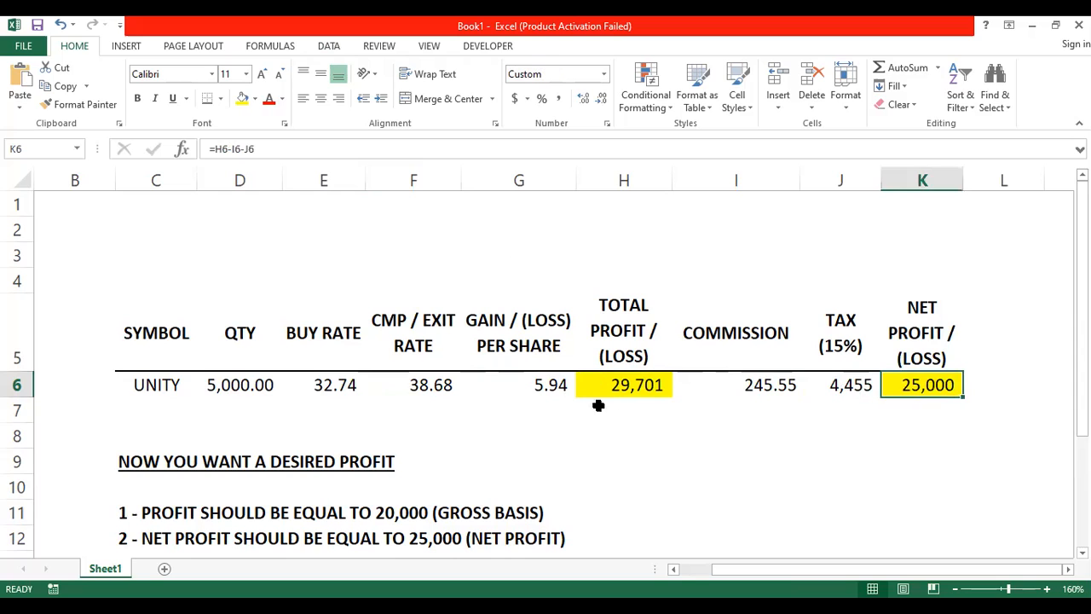
pyautogui.click(410, 382)
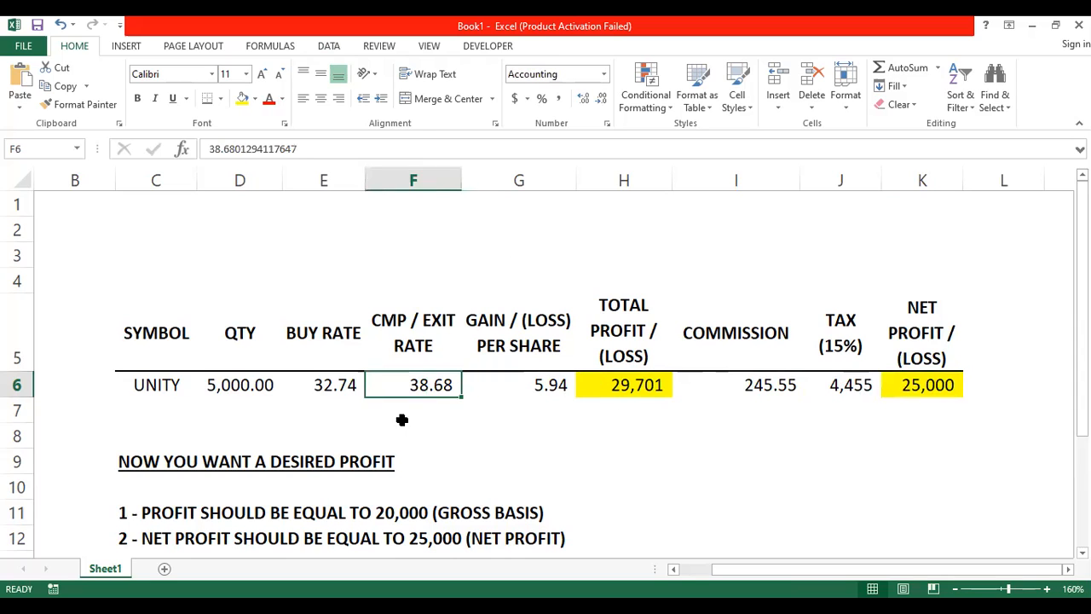
pyautogui.click(902, 389)
pyautogui.click(638, 384)
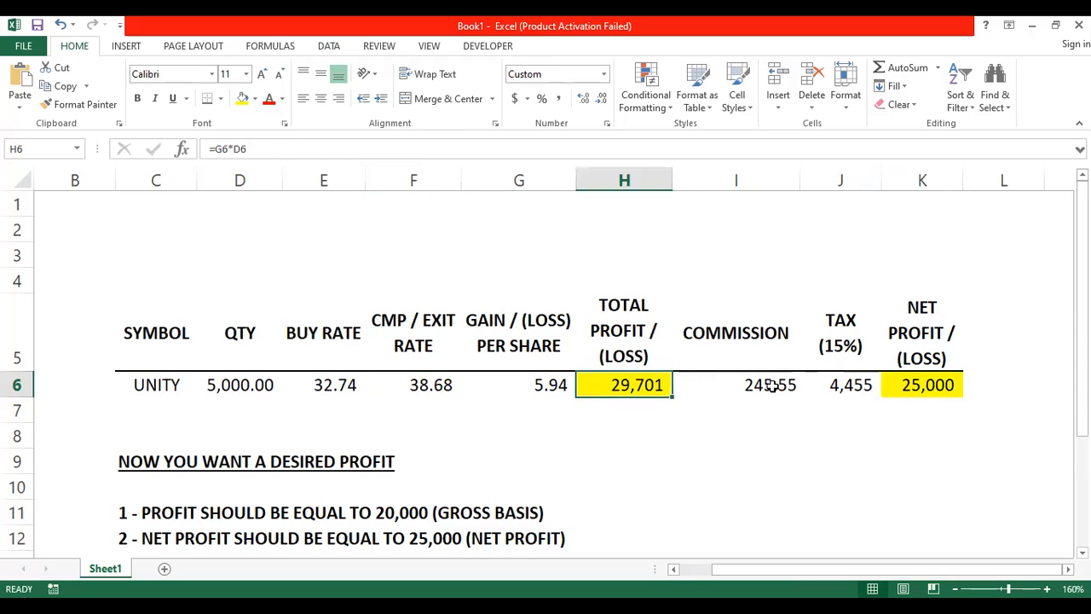
pyautogui.click(766, 385)
pyautogui.click(440, 408)
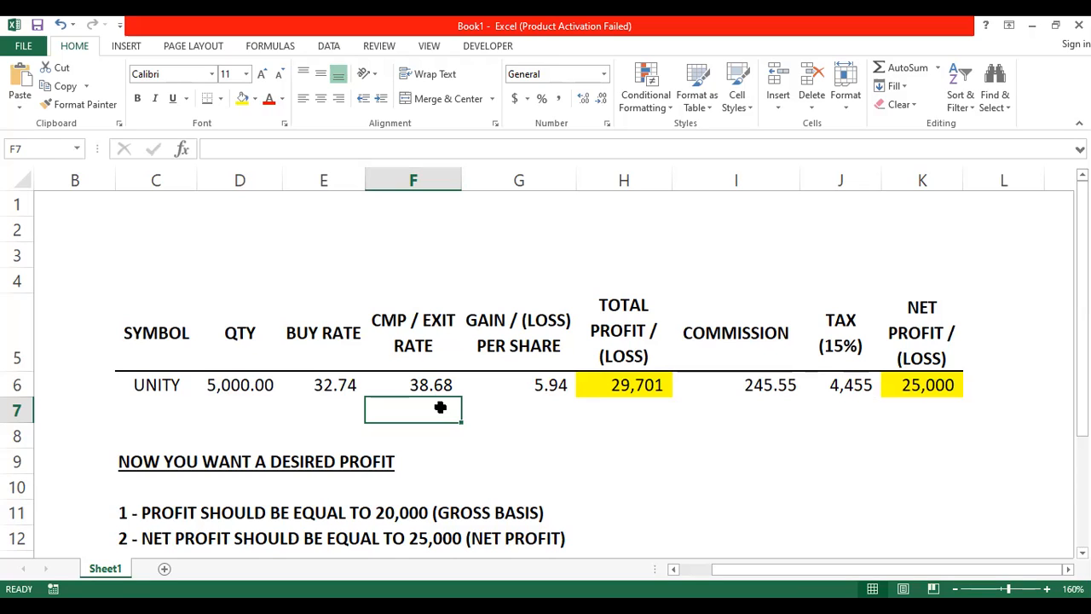
pyautogui.click(549, 384)
pyautogui.press('Down')
pyautogui.press('Down')
pyautogui.press('Down')
pyautogui.press('Up')
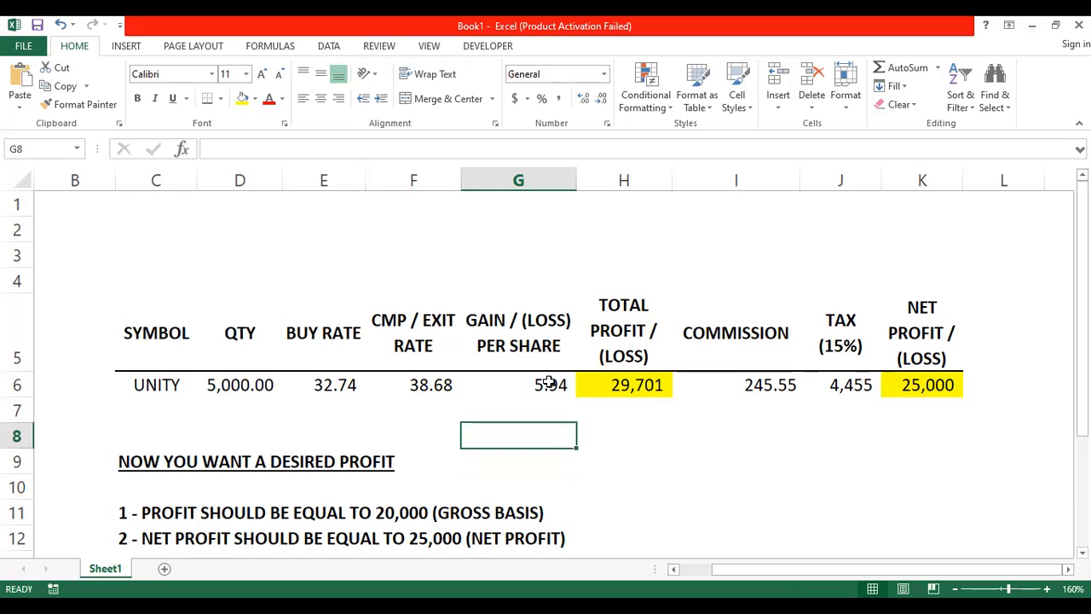
pyautogui.press('Down')
pyautogui.press('Down')
pyautogui.press('Down')
pyautogui.press('Down')
pyautogui.press('Down')
pyautogui.press('Down')
pyautogui.press('Down')
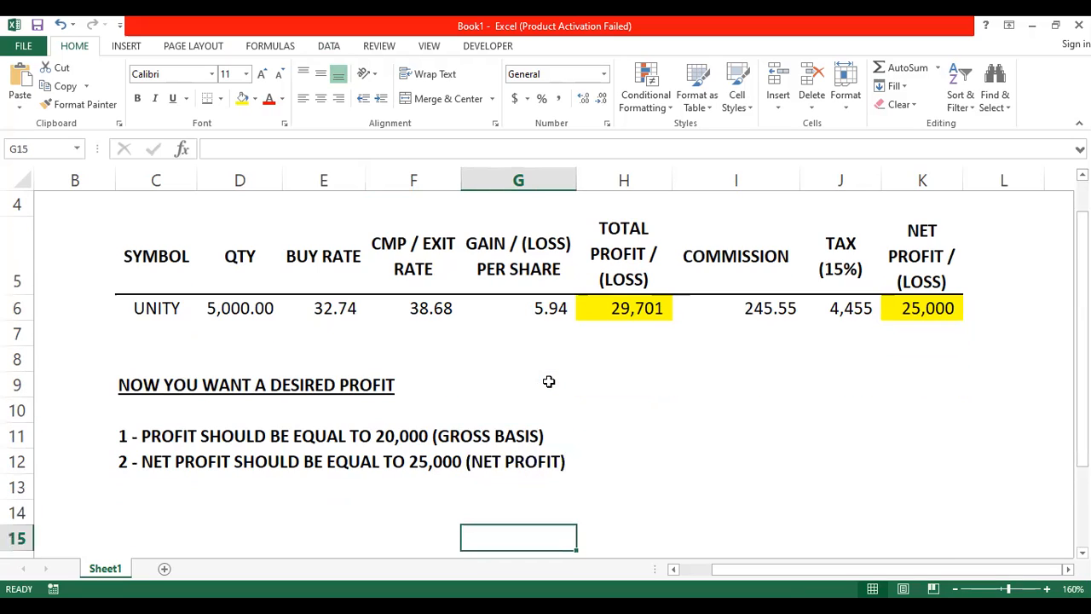
# Step: Enter the heading "SENSITIVITY ANALYSIS" in I9
pyautogui.press('Right')
pyautogui.press('Right')
pyautogui.press('Up')
pyautogui.press('Up')
pyautogui.press('Up')
pyautogui.press('Up')
pyautogui.press('Up')
pyautogui.press('Up')
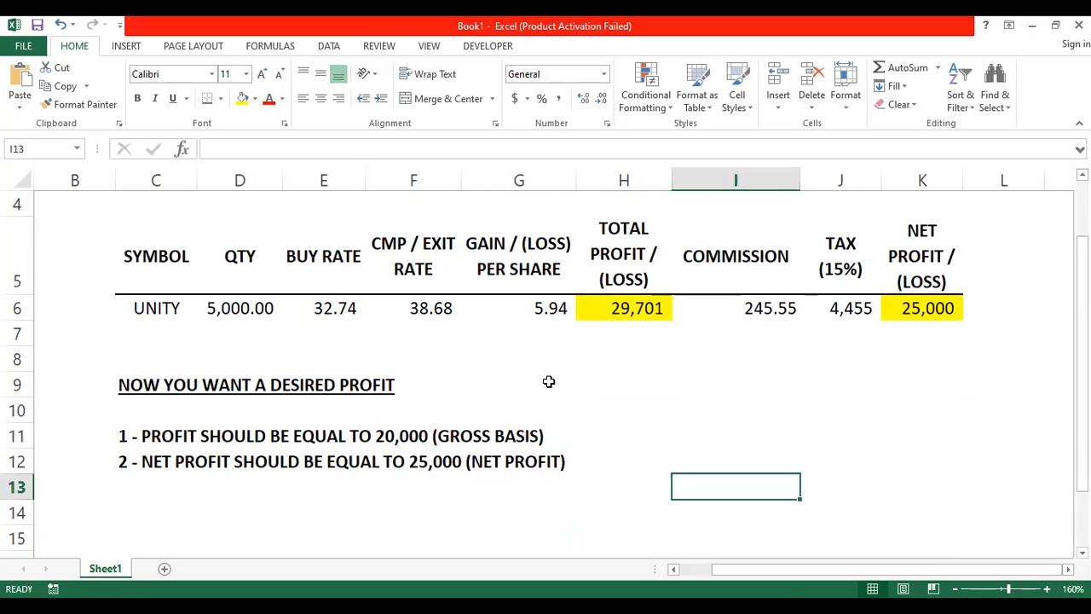
pyautogui.write('SEN')
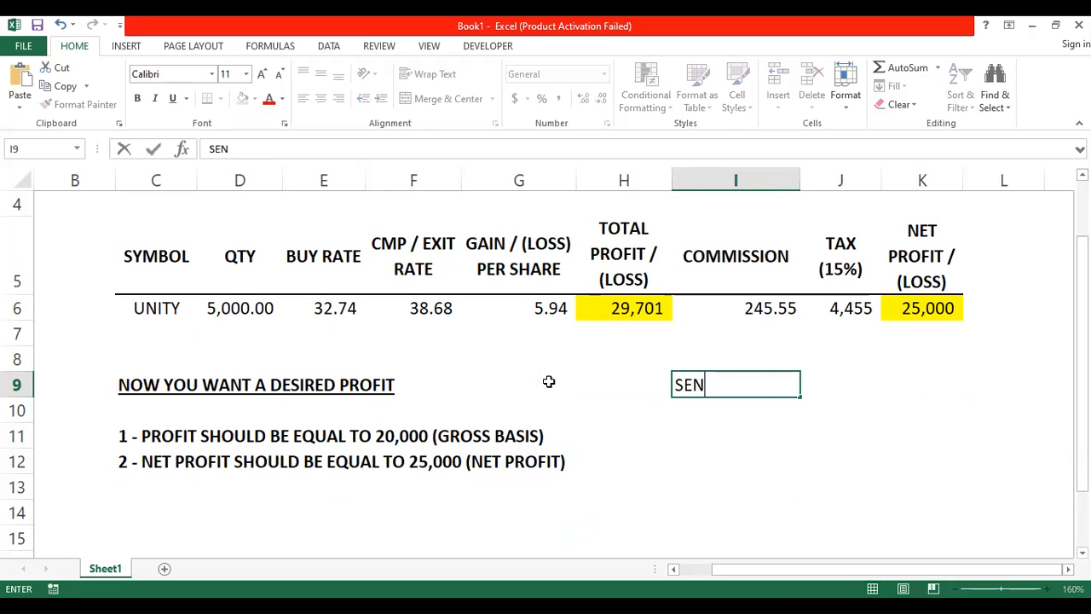
pyautogui.write('SITIVITY ANALYSIS')
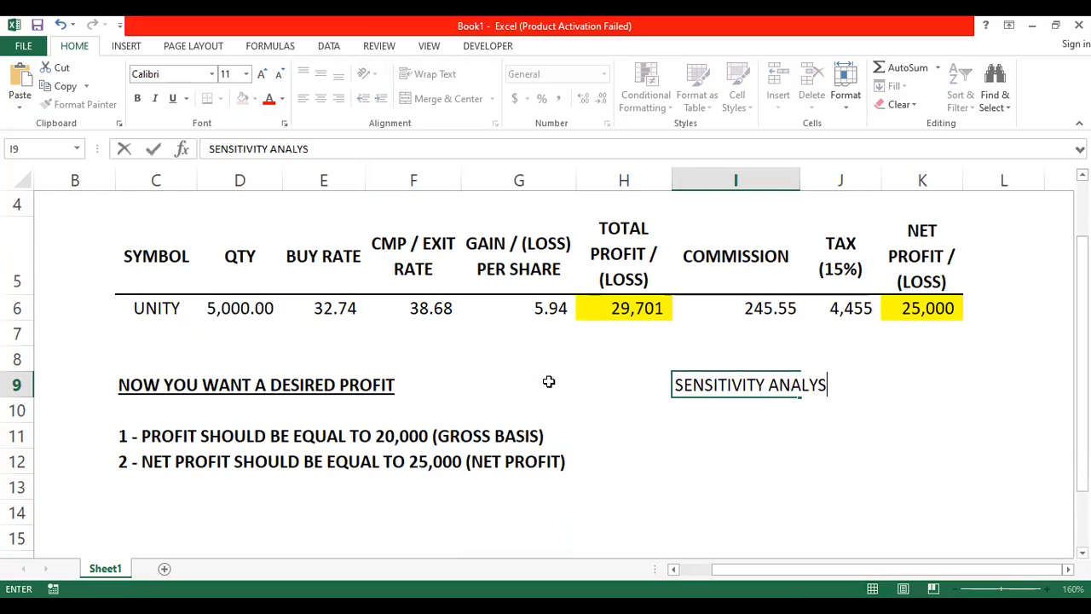
pyautogui.press('Return')
# Step: Make the sensitivity analysis heading in I9 bold and underlined
pyautogui.press('Up')
pyautogui.hotkey('ctrl', 'b')
pyautogui.hotkey('ctrl', 'u')
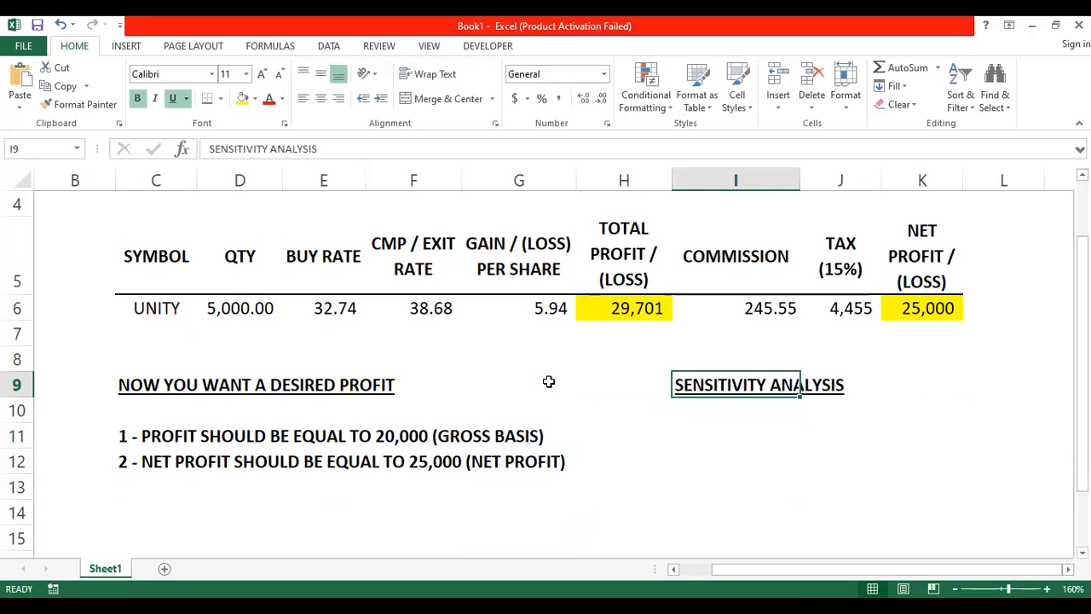
pyautogui.press('Down')
pyautogui.press('Down')
pyautogui.press('Down')
pyautogui.press('Down')
pyautogui.press('Up')
pyautogui.press('Up')
pyautogui.press('Down')
pyautogui.press('Right')
pyautogui.press('Left')
pyautogui.press('Up')
pyautogui.press('Down')
pyautogui.press('Down')
pyautogui.press('Down')
pyautogui.press('Up')
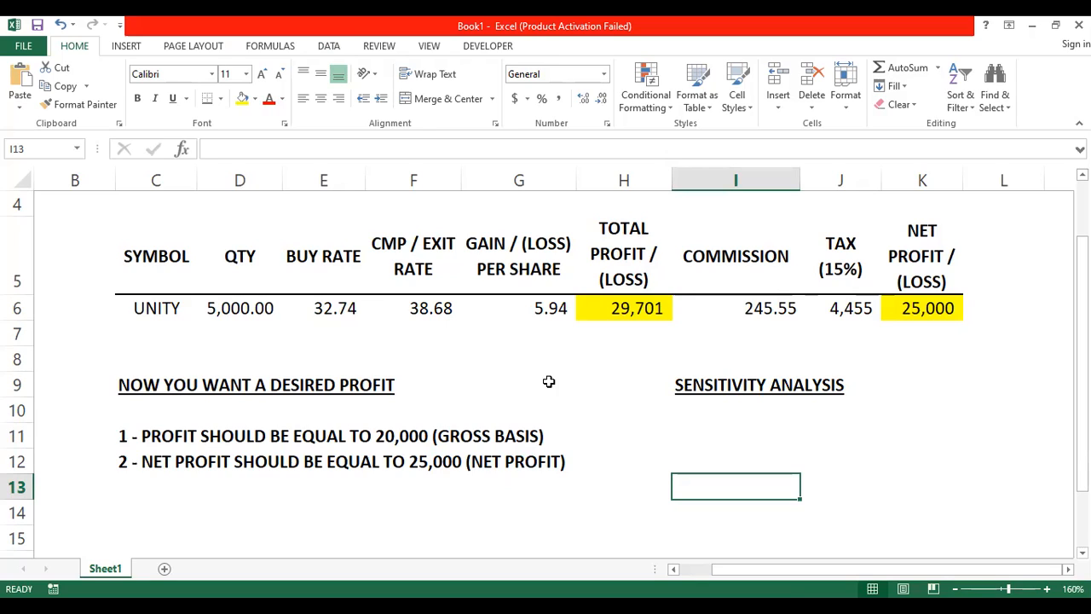
# Step: Link J11 below the sensitivity analysis heading to the total profit cell with the formula =H6
pyautogui.press('Up')
pyautogui.press('Right')
pyautogui.press('Up')
pyautogui.press('Down')
pyautogui.press('Down')
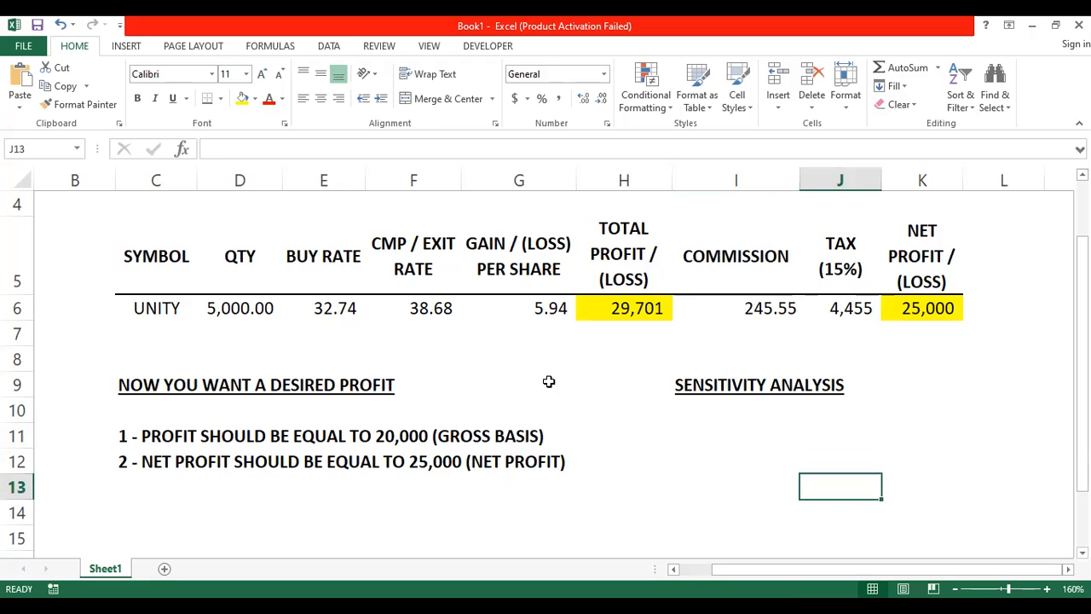
pyautogui.press('Up')
pyautogui.press('Up')
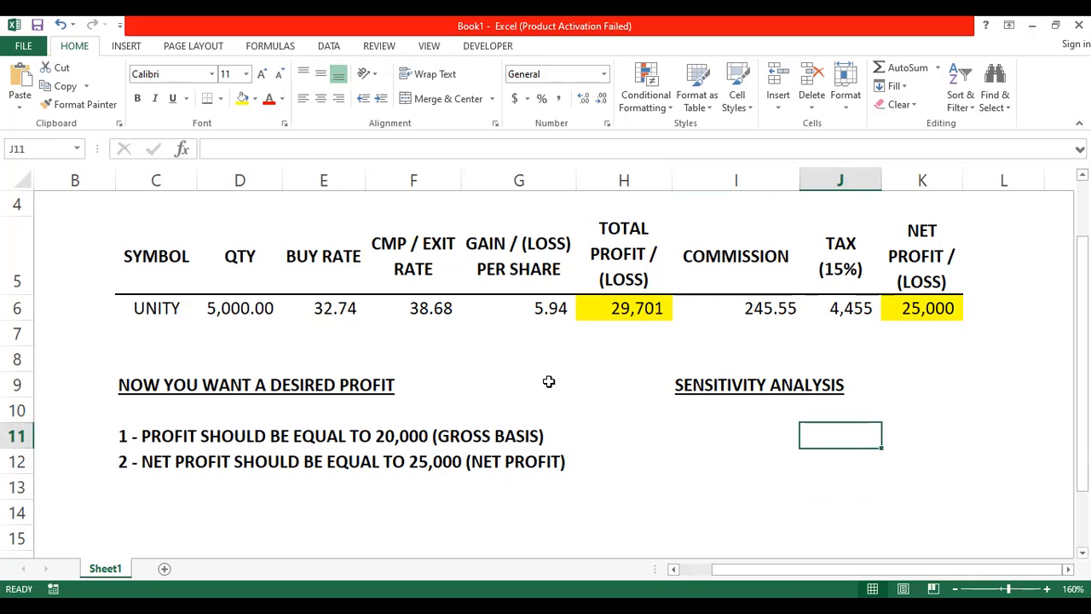
pyautogui.write('=')
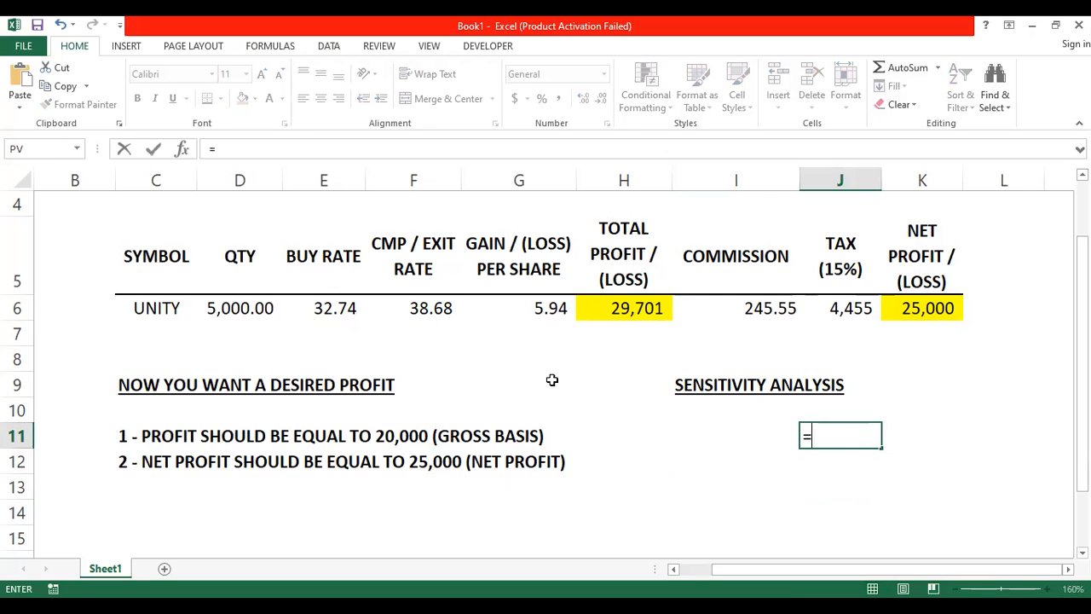
pyautogui.click(624, 308)
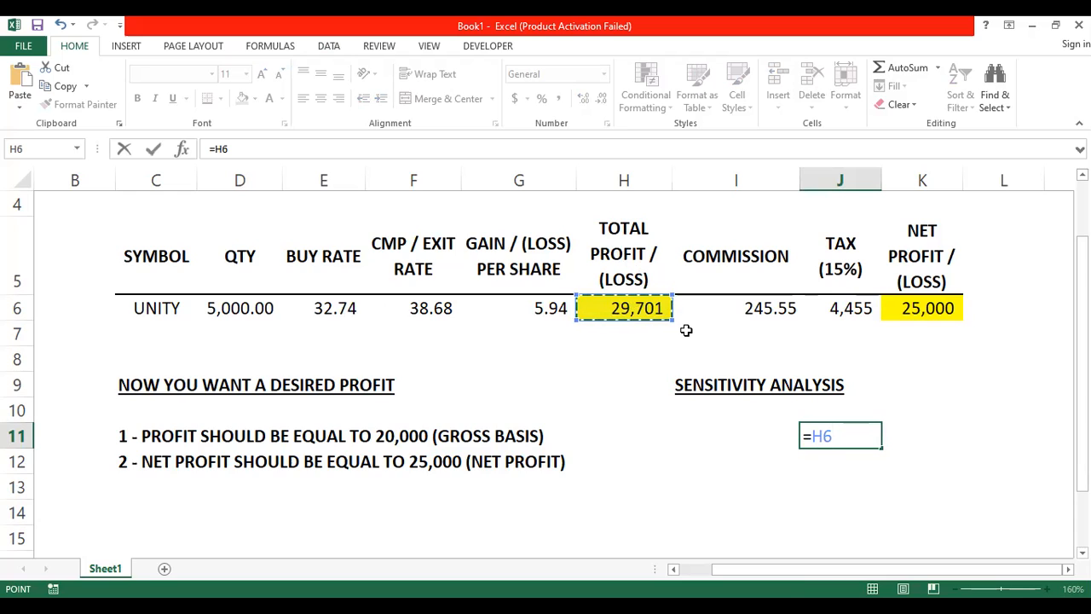
pyautogui.hotkey('ctrl', 'Return')
pyautogui.press('Return')
pyautogui.press('Up')
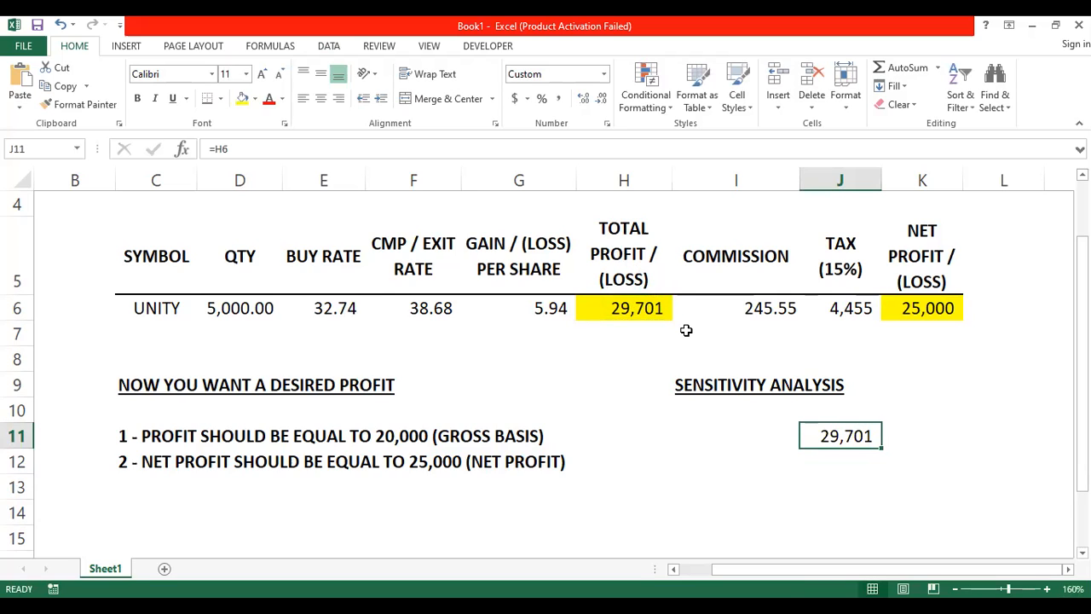
# Step: Link K11 in the sensitivity analysis to the net profit cell with the formula =K6
pyautogui.press('Right')
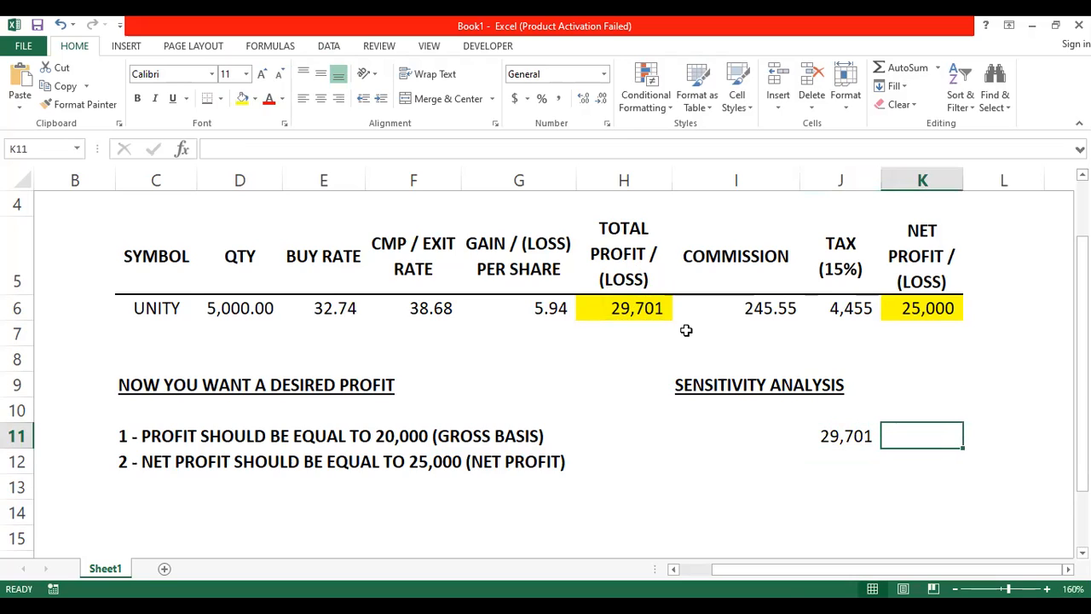
pyautogui.write('=')
pyautogui.click(909, 311)
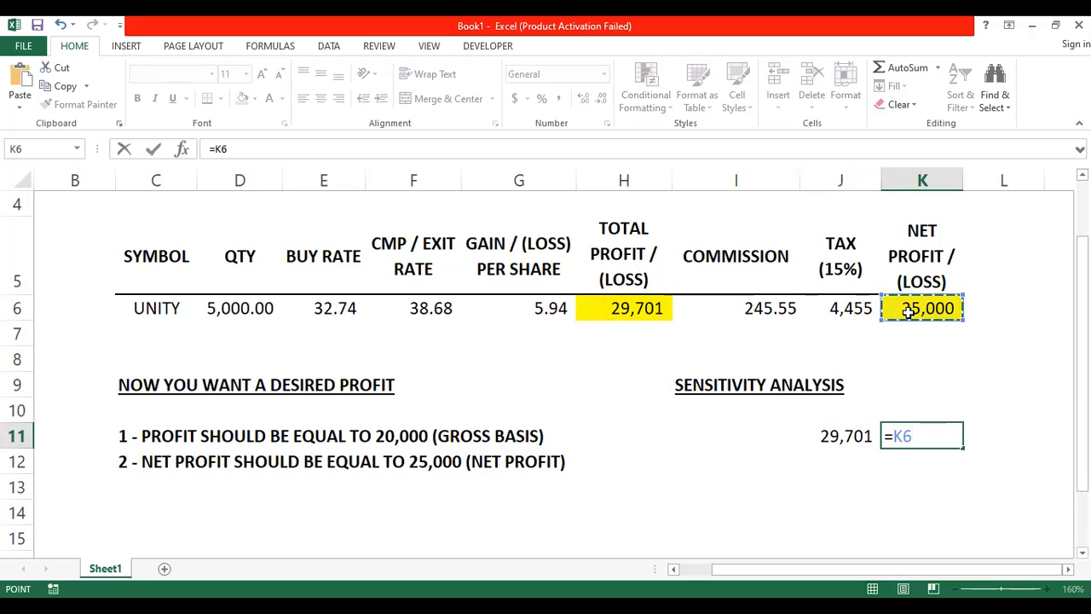
pyautogui.press('Return')
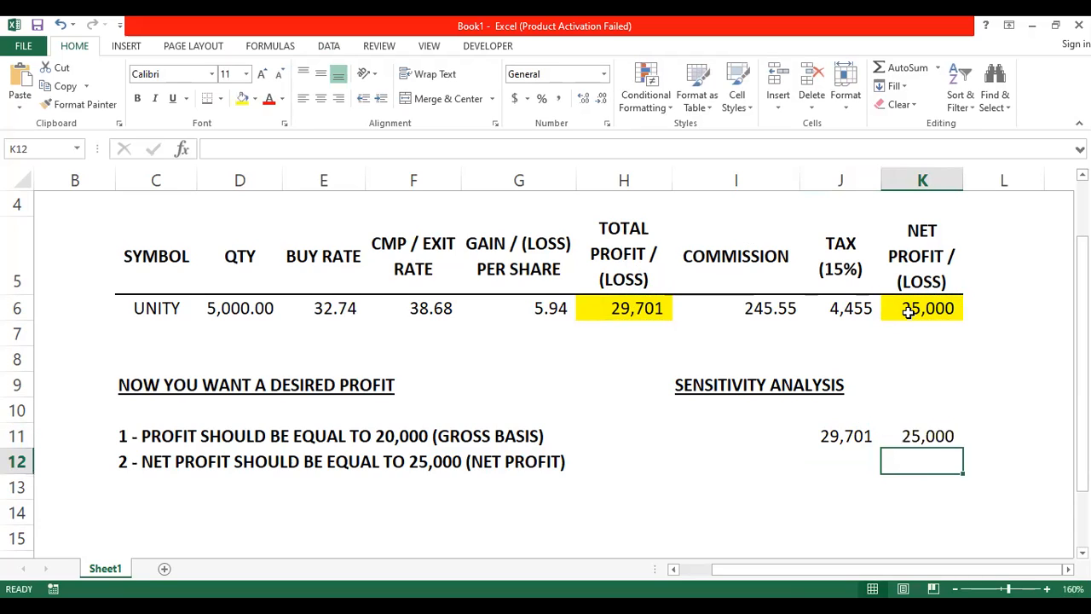
pyautogui.press('Up')
pyautogui.press('Left')
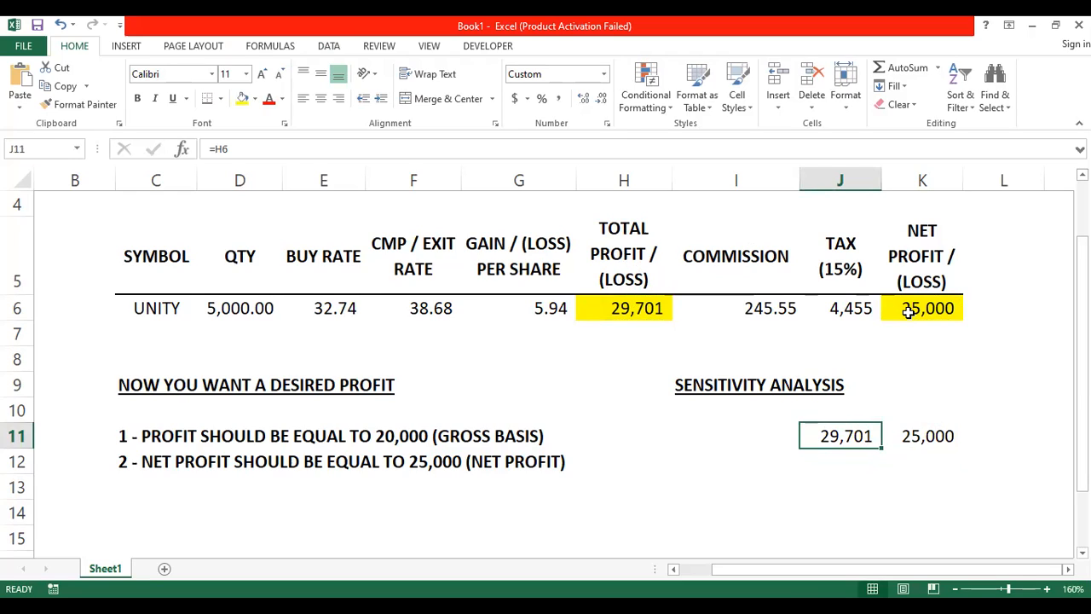
pyautogui.press('Right')
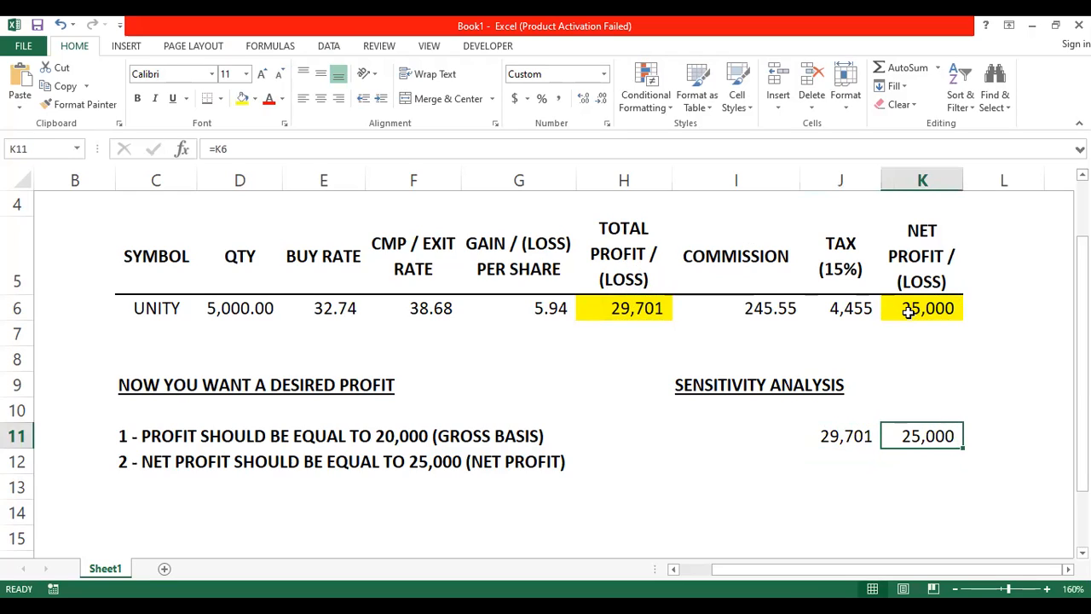
# Step: Enter the trial exit rates 25, 28, 30, 32, 34, 36, 38 and 40 down cells I12 to I19
pyautogui.press('Left')
pyautogui.press('Left')
pyautogui.press('Down')
pyautogui.press('Up')
pyautogui.press('Down')
pyautogui.press('Down')
pyautogui.press('Down')
pyautogui.press('Up')
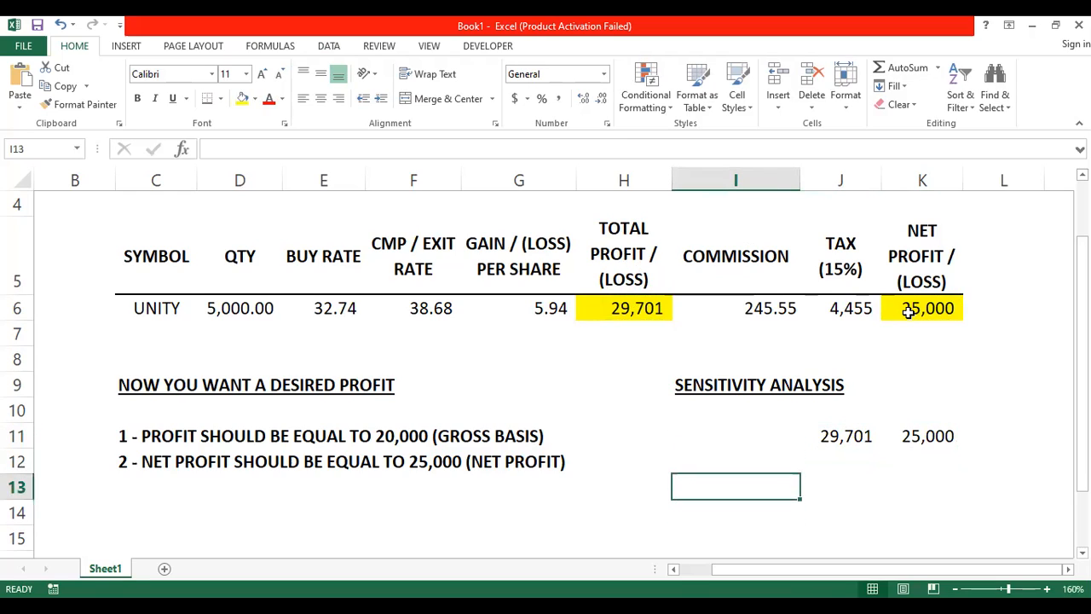
pyautogui.press('Up')
pyautogui.press('Up')
pyautogui.press('Down')
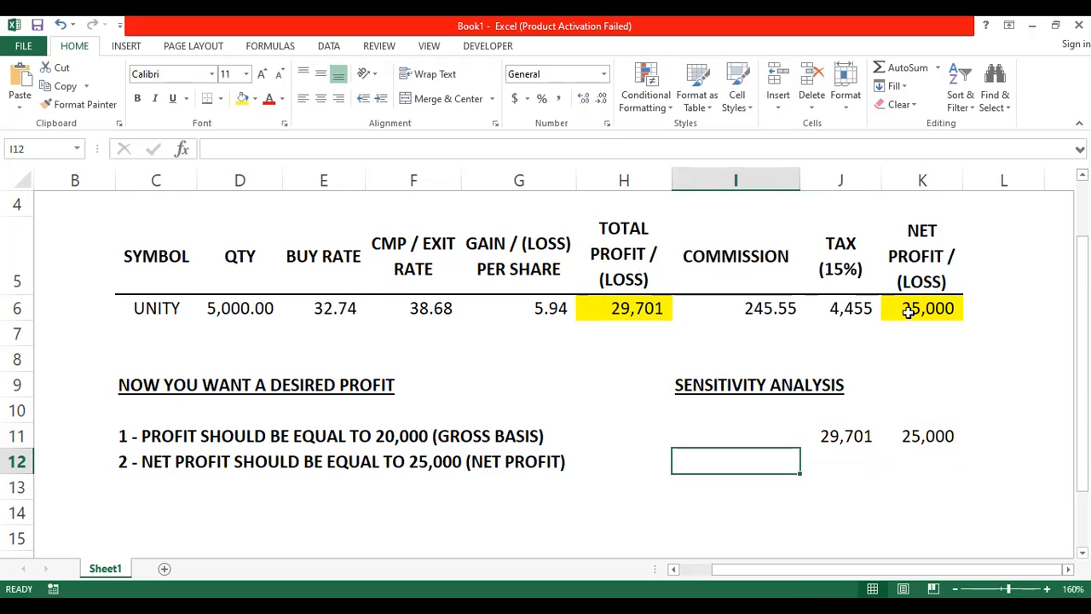
pyautogui.write('25')
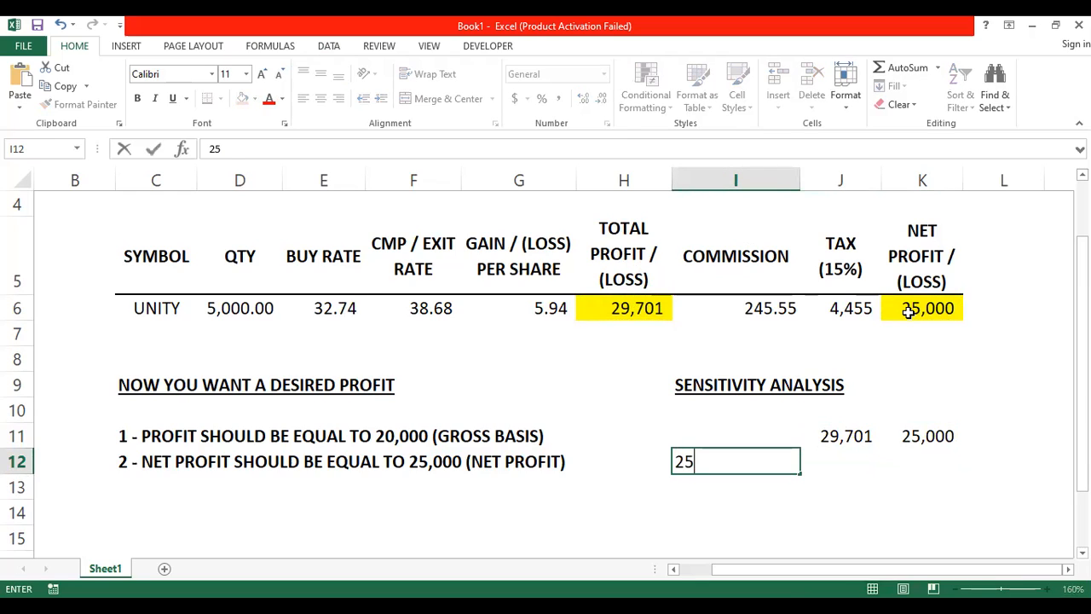
pyautogui.press('Return')
pyautogui.write('28')
pyautogui.press('Return')
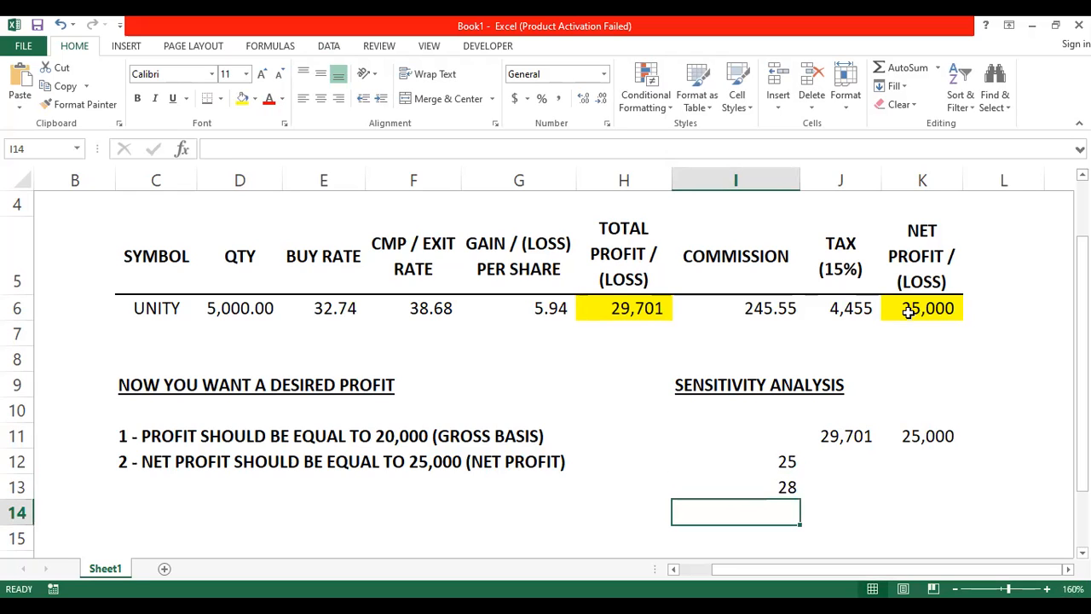
pyautogui.write('30')
pyautogui.press('Return')
pyautogui.write('32')
pyautogui.press('Return')
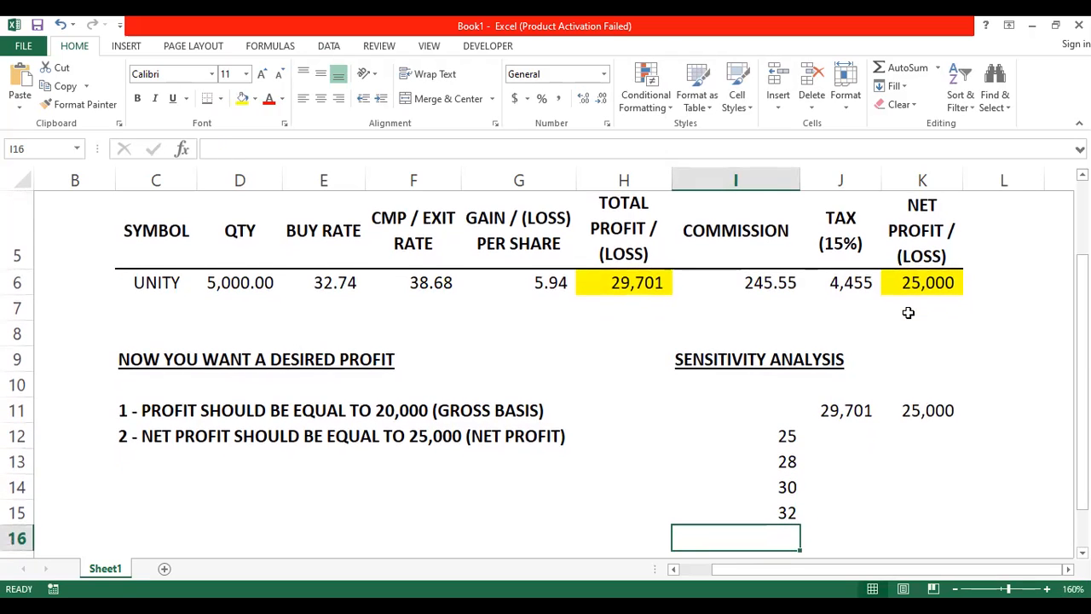
pyautogui.write('34')
pyautogui.press('Return')
pyautogui.write('36')
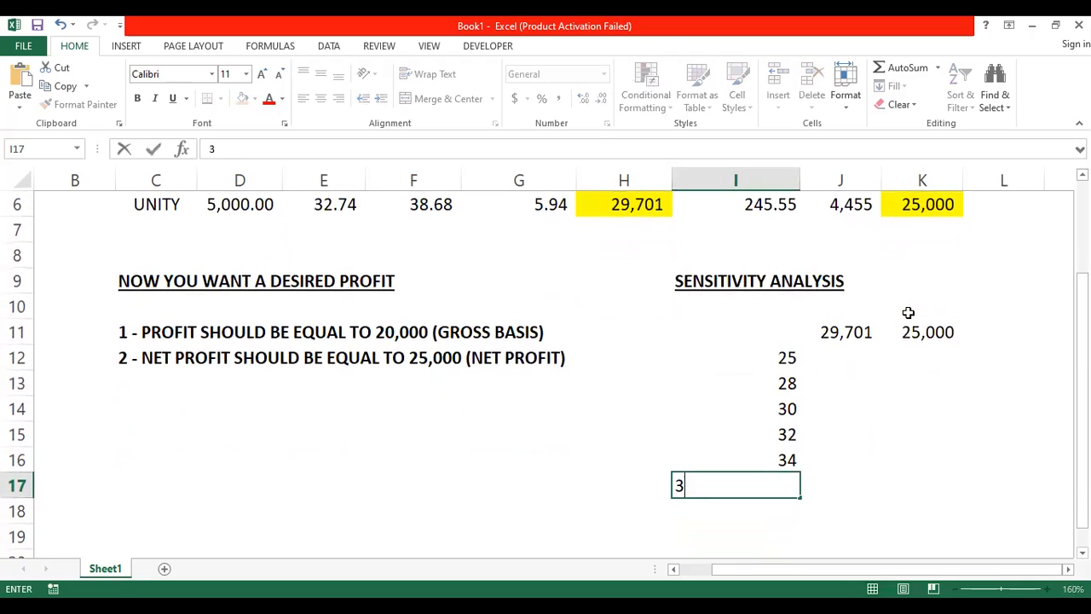
pyautogui.press('Return')
pyautogui.write('38')
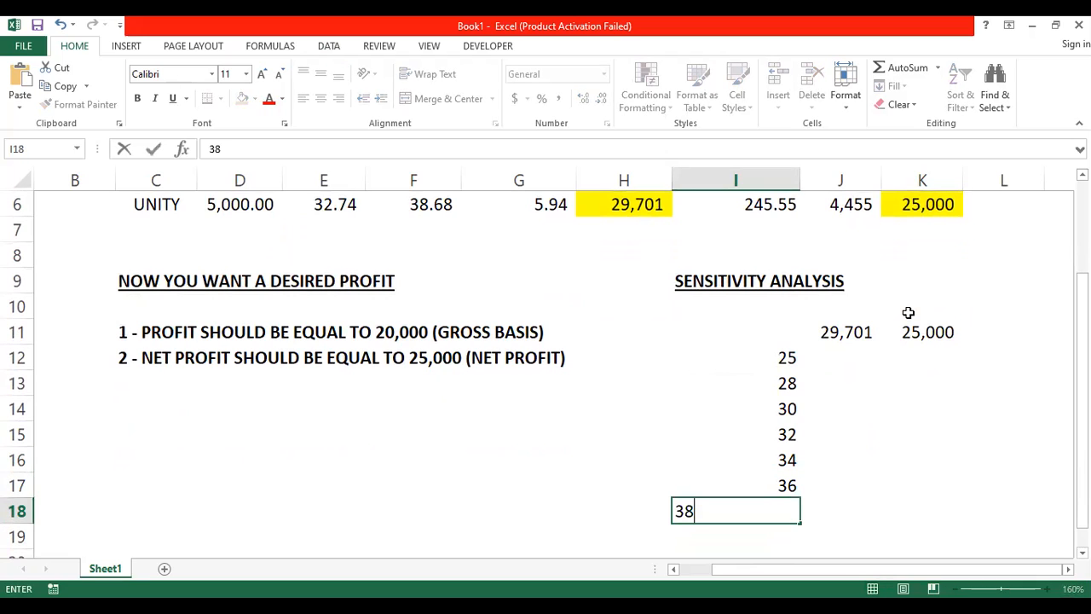
pyautogui.press('Return')
pyautogui.write('40')
pyautogui.press('Return')
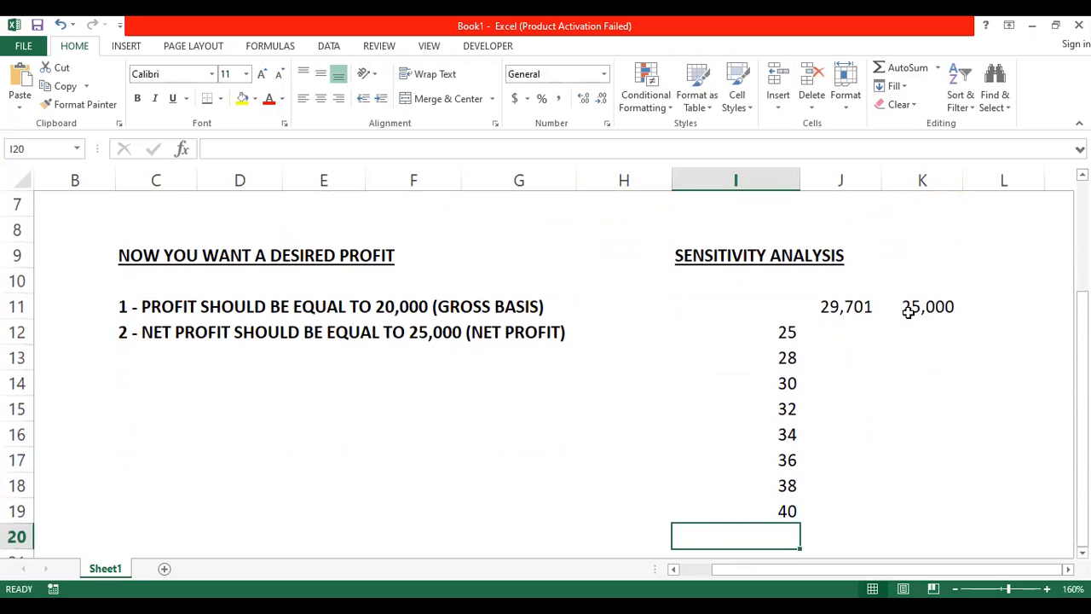
# Step: Format the exit rates in I12:I19 in comma style with two decimals
pyautogui.press('Up')
pyautogui.press('Up')
pyautogui.hotkey('ctrl', 'Up')
pyautogui.hotkey('shift', 'Down')
pyautogui.hotkey('shift', 'Down')
pyautogui.hotkey('shift', 'Down')
pyautogui.hotkey('shift', 'Down')
pyautogui.hotkey('shift', 'Down')
pyautogui.hotkey('shift', 'Down')
pyautogui.hotkey('shift', 'Down')
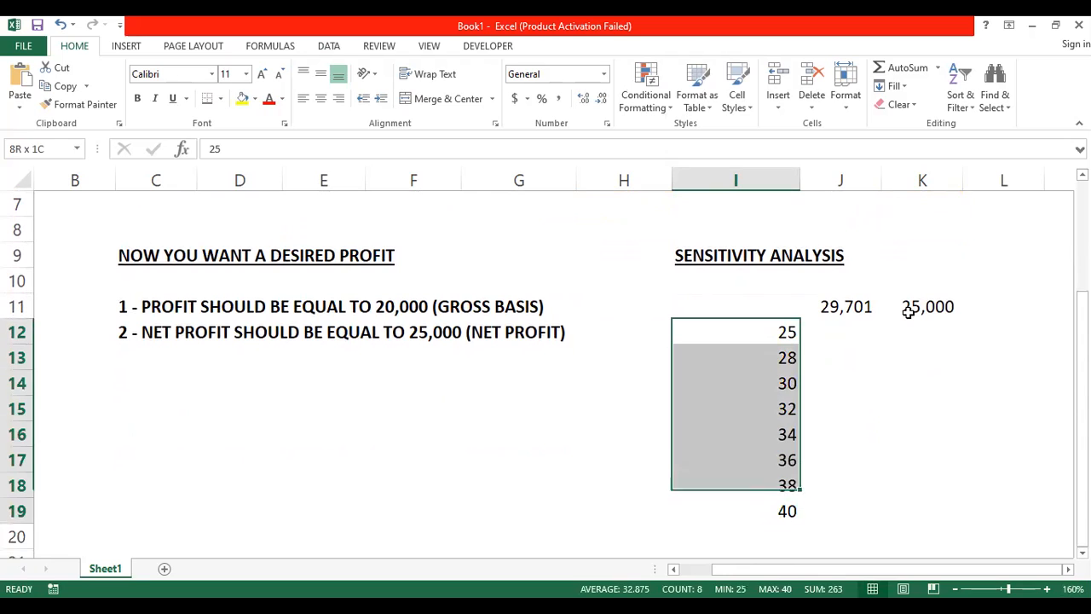
pyautogui.click(559, 99)
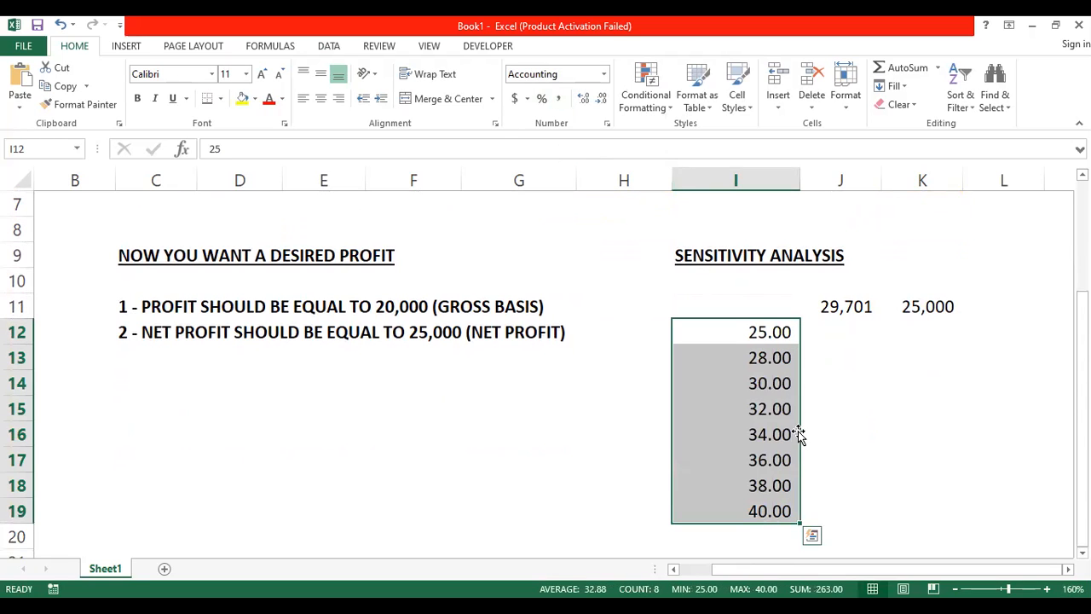
# Step: Remove the decimal places from the UNITY quantity in D6
pyautogui.scroll(1, 734, 431)
pyautogui.scroll(-2, 737, 434)
pyautogui.scroll(2, 742, 431)
pyautogui.scroll(-1, 751, 429)
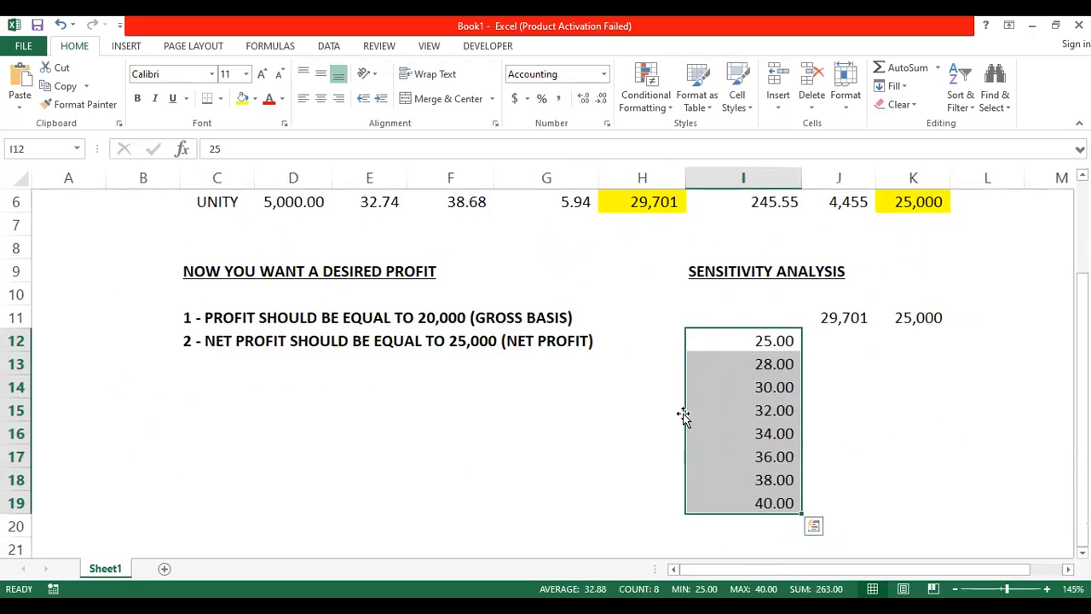
pyautogui.scroll(1, 687, 417)
pyautogui.scroll(-1, 687, 417)
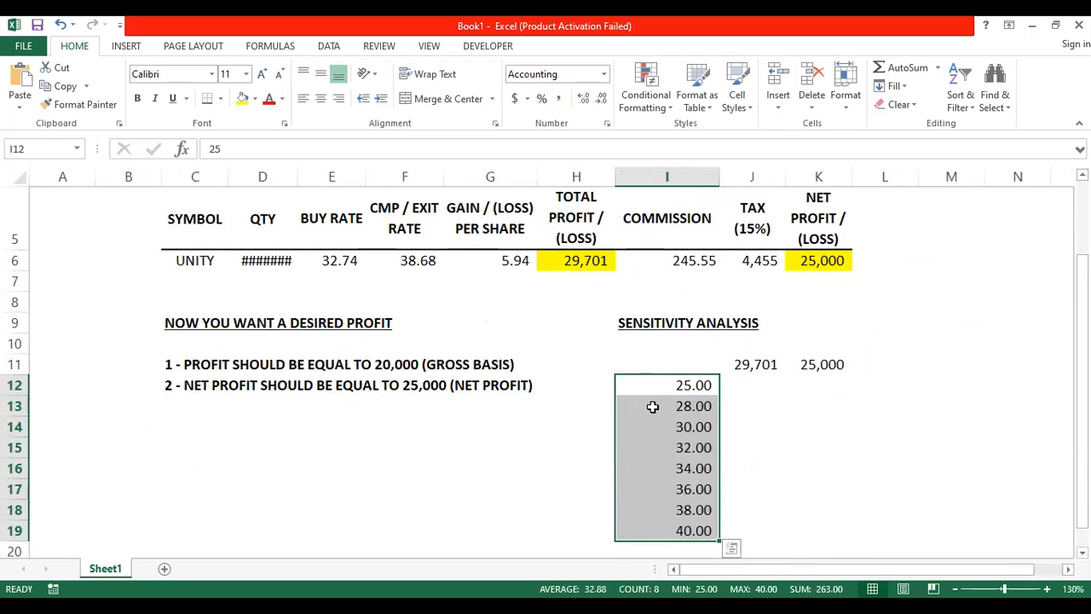
pyautogui.click(261, 259)
pyautogui.click(599, 98)
pyautogui.click(599, 98)
# Step: Create a What-If data table over I11:K19 with the exit rate cell F6 as the column input cell
pyautogui.click(667, 382)
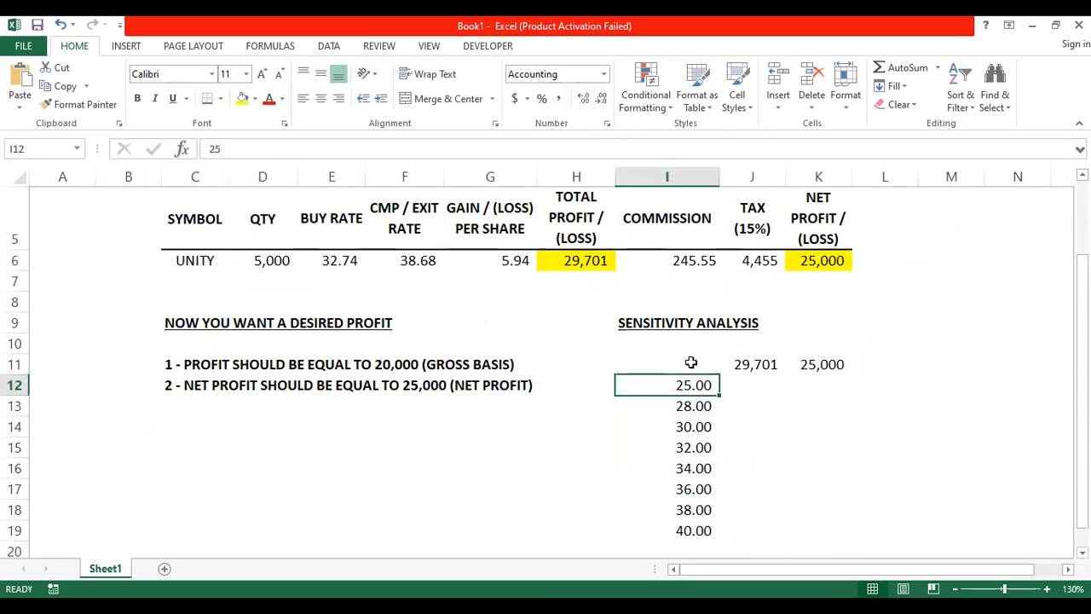
pyautogui.click(691, 362)
pyautogui.click(695, 431)
pyautogui.moveTo(687, 368); pyautogui.dragTo(816, 526)
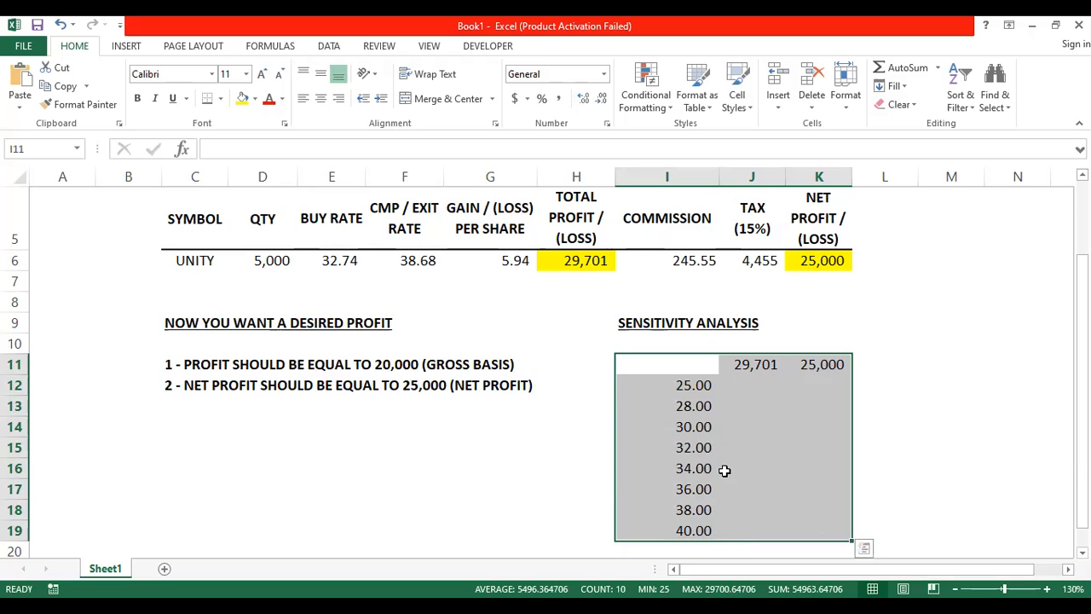
pyautogui.click(331, 48)
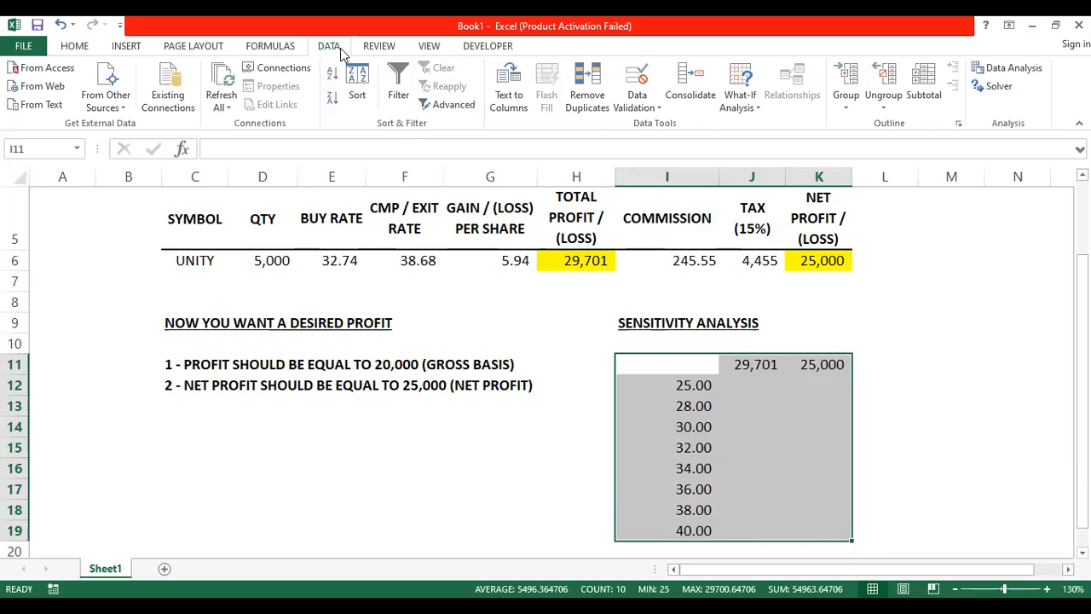
pyautogui.click(744, 102)
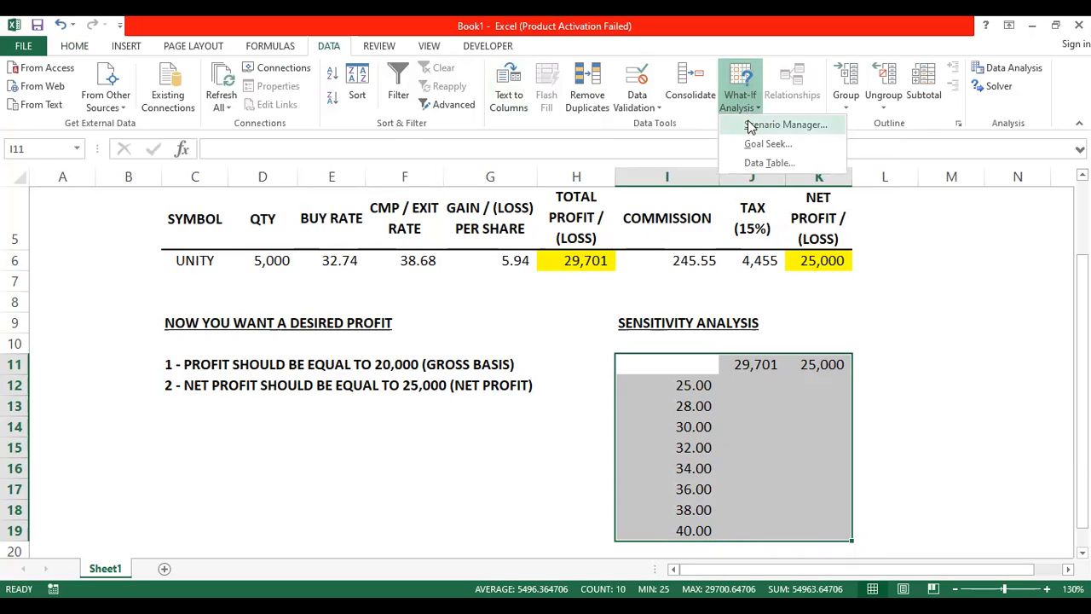
pyautogui.click(754, 163)
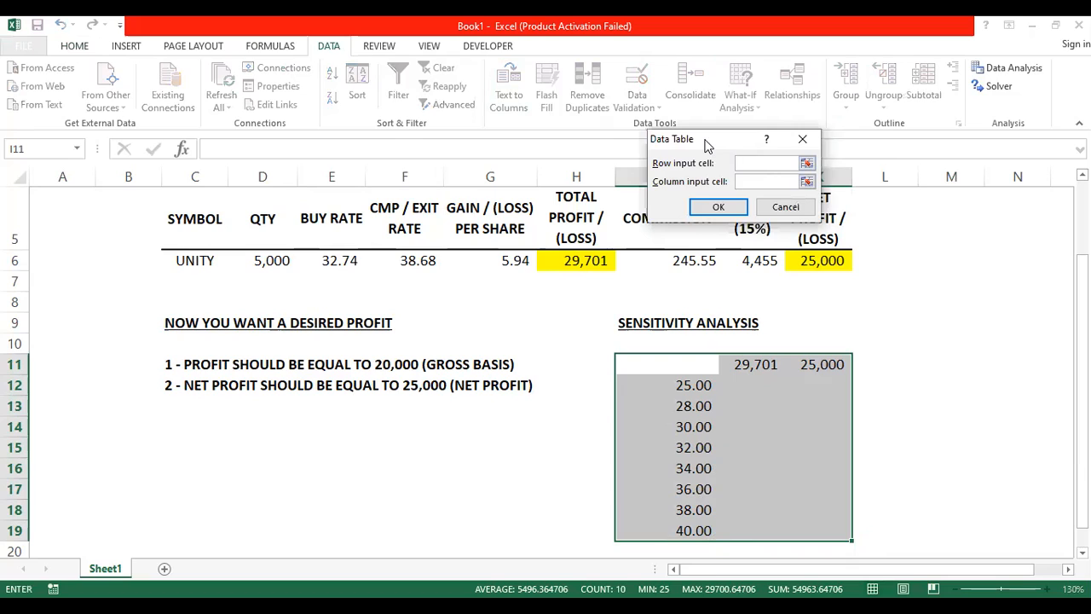
pyautogui.moveTo(707, 146); pyautogui.dragTo(363, 361)
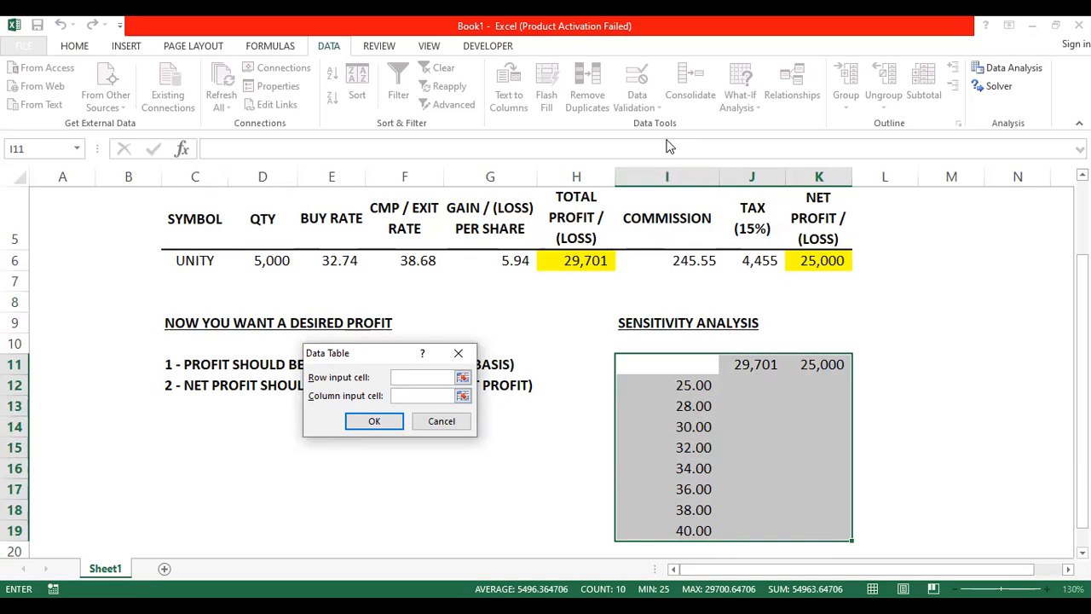
pyautogui.click(401, 395)
pyautogui.click(400, 262)
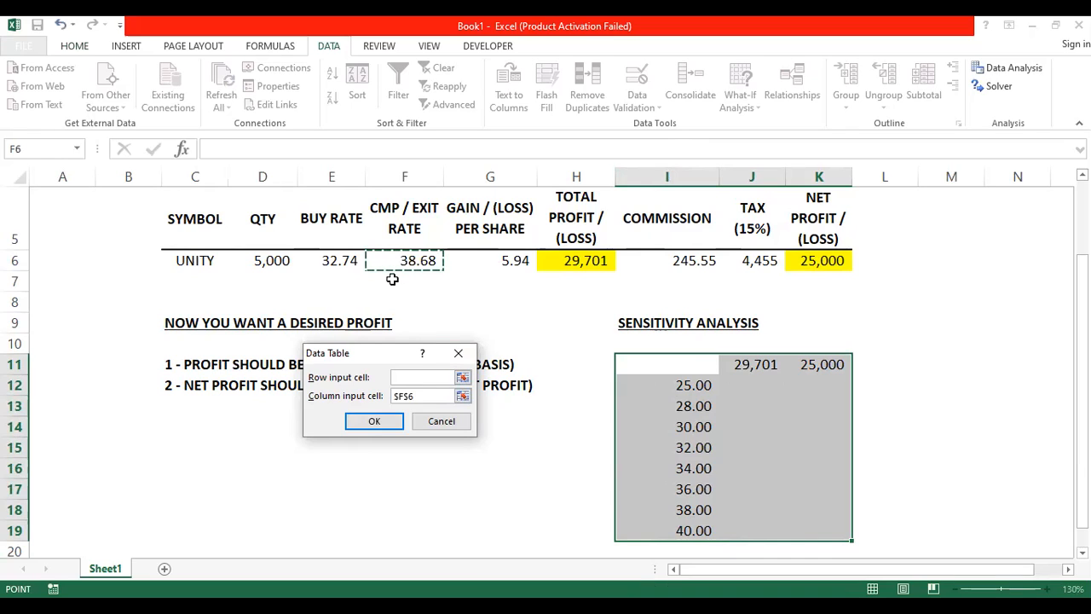
pyautogui.click(369, 426)
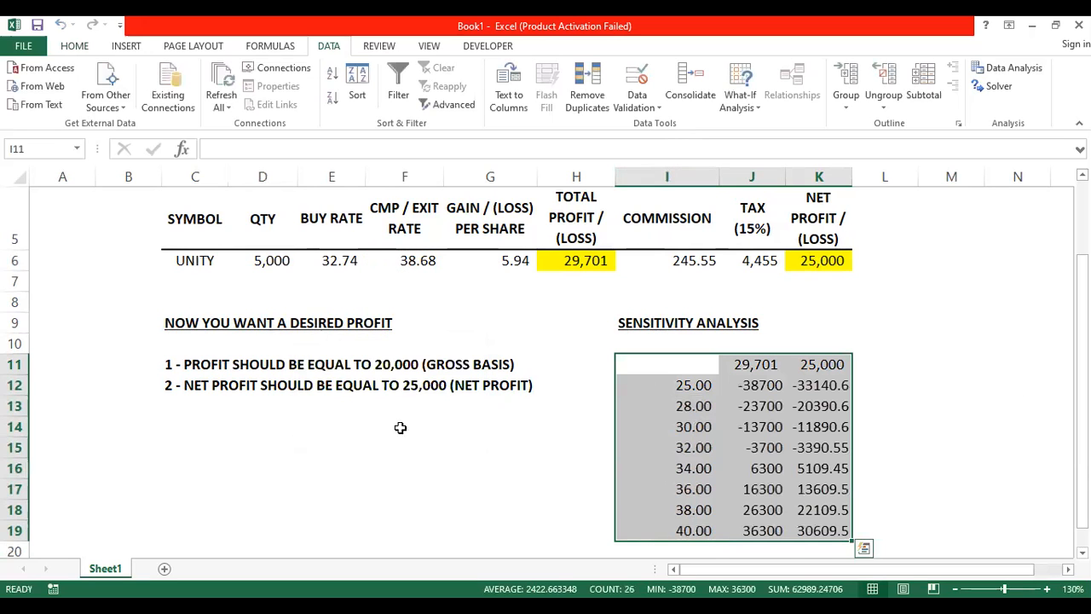
# Step: Format the data table results in J12:K19 in comma style without decimals
pyautogui.moveTo(754, 384); pyautogui.dragTo(817, 530)
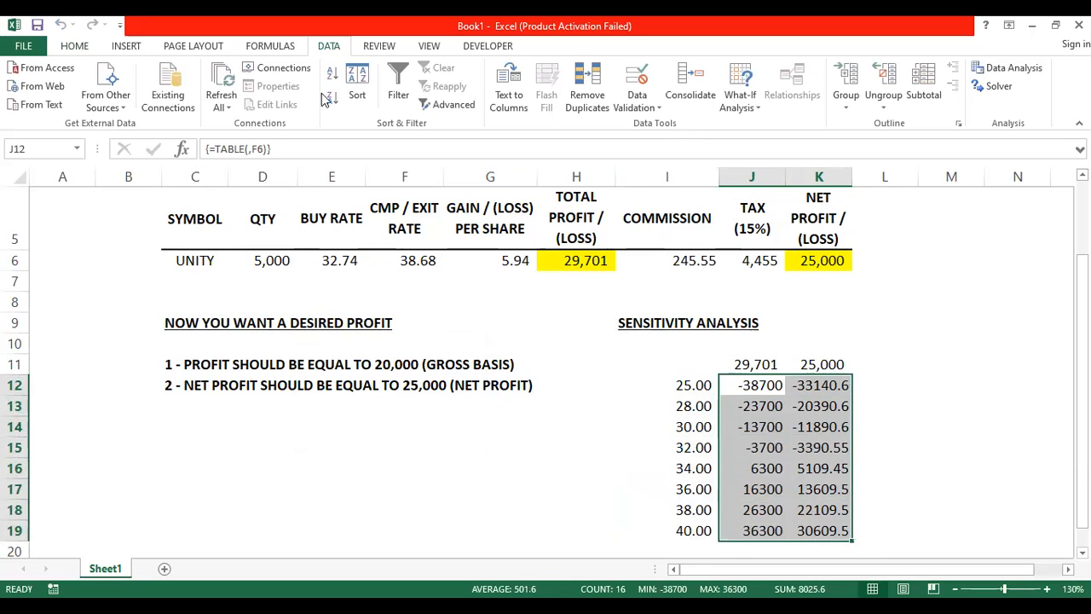
pyautogui.click(71, 49)
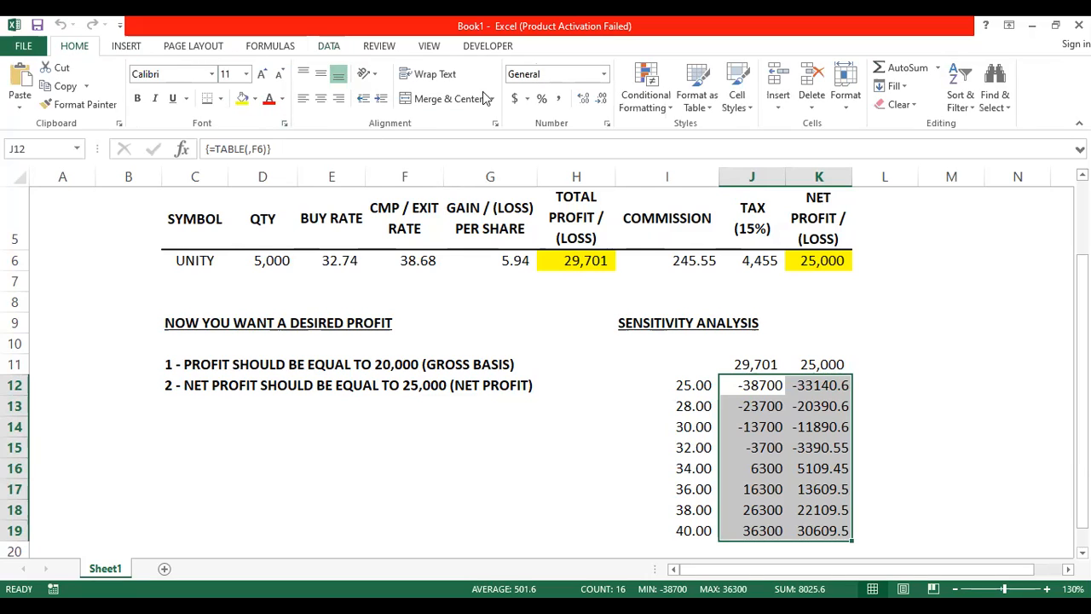
pyautogui.click(563, 104)
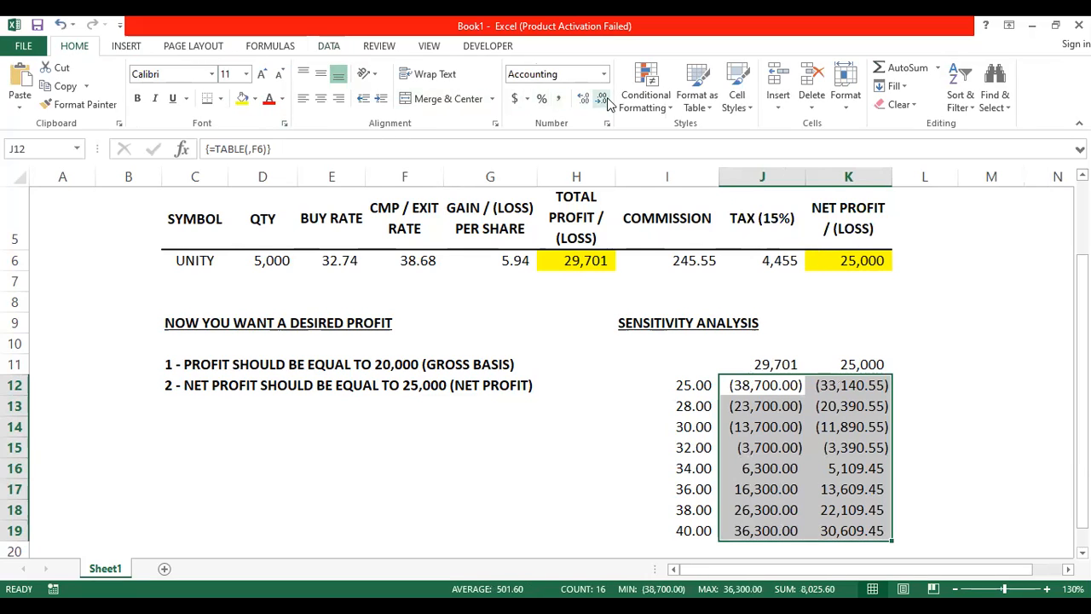
pyautogui.click(601, 100)
pyautogui.click(602, 100)
# Step: Examine the gross and net profit results in J12:K19 against the exit rates in column I
pyautogui.click(776, 423)
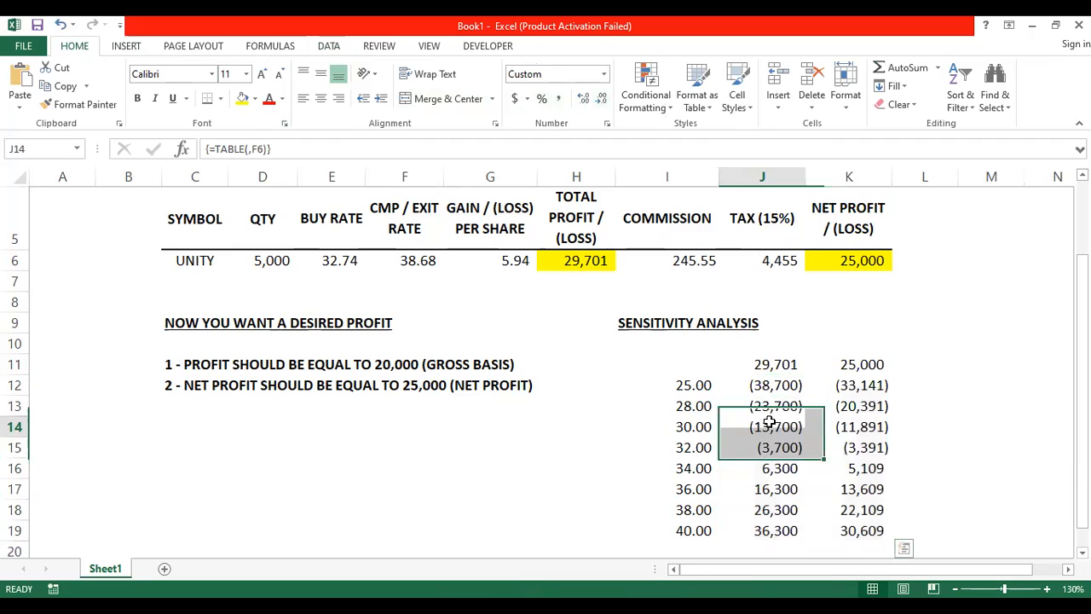
pyautogui.moveTo(780, 384); pyautogui.dragTo(866, 531)
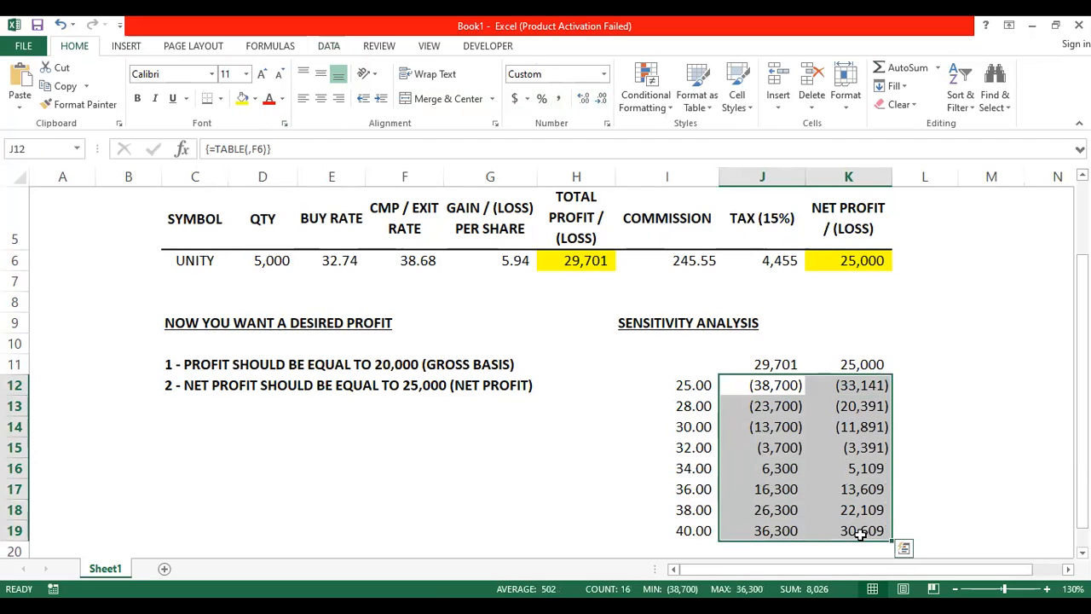
pyautogui.click(770, 460)
pyautogui.click(759, 386)
pyautogui.click(767, 448)
pyautogui.click(750, 486)
pyautogui.click(697, 469)
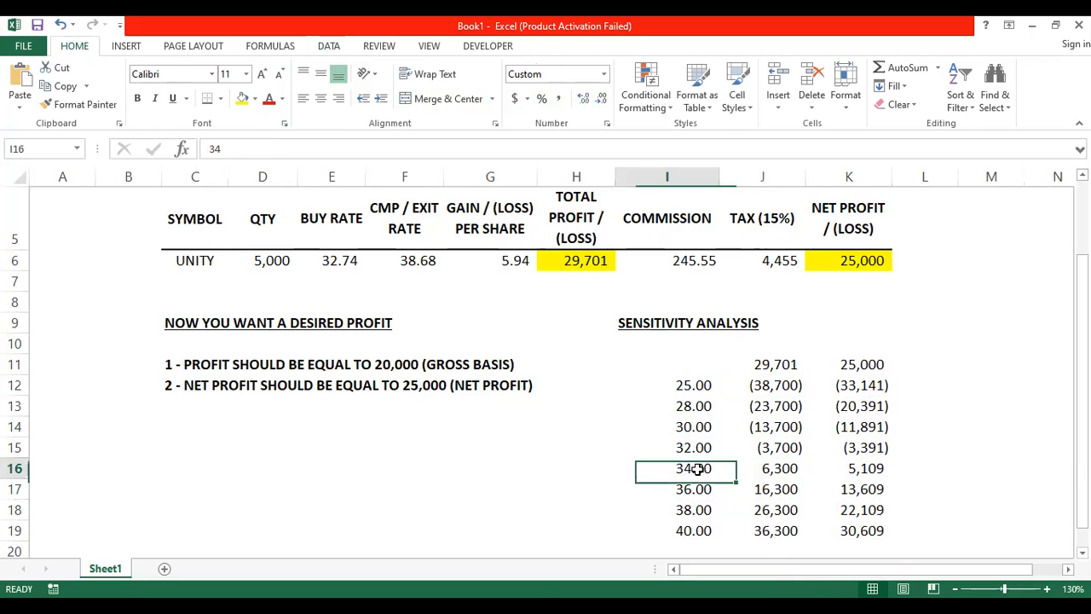
# Step: Add a bottom border under the data table's header row I11:K11
pyautogui.moveTo(685, 364); pyautogui.dragTo(863, 364)
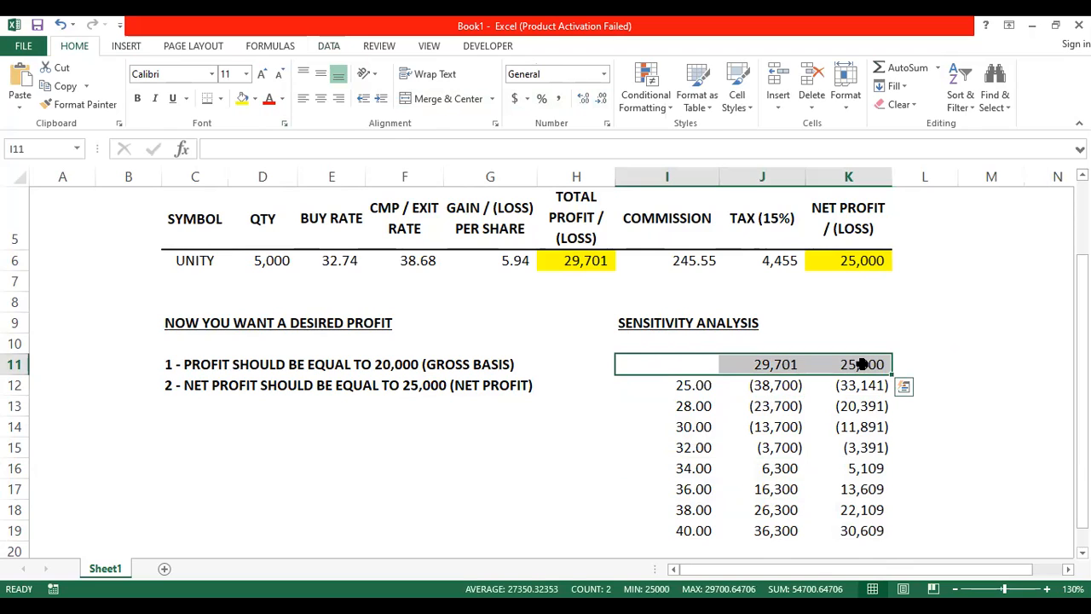
pyautogui.hotkey('alt', 'h')
pyautogui.press('b')
# Step: Add a right border along the exit rates in I12:I19
pyautogui.press('Down')
pyautogui.hotkey('shift', 'Down')
pyautogui.hotkey('shift', 'Down')
pyautogui.hotkey('shift', 'Down')
pyautogui.hotkey('shift', 'Down')
pyautogui.hotkey('shift', 'Down')
pyautogui.hotkey('shift', 'Down')
pyautogui.hotkey('shift', 'Down')
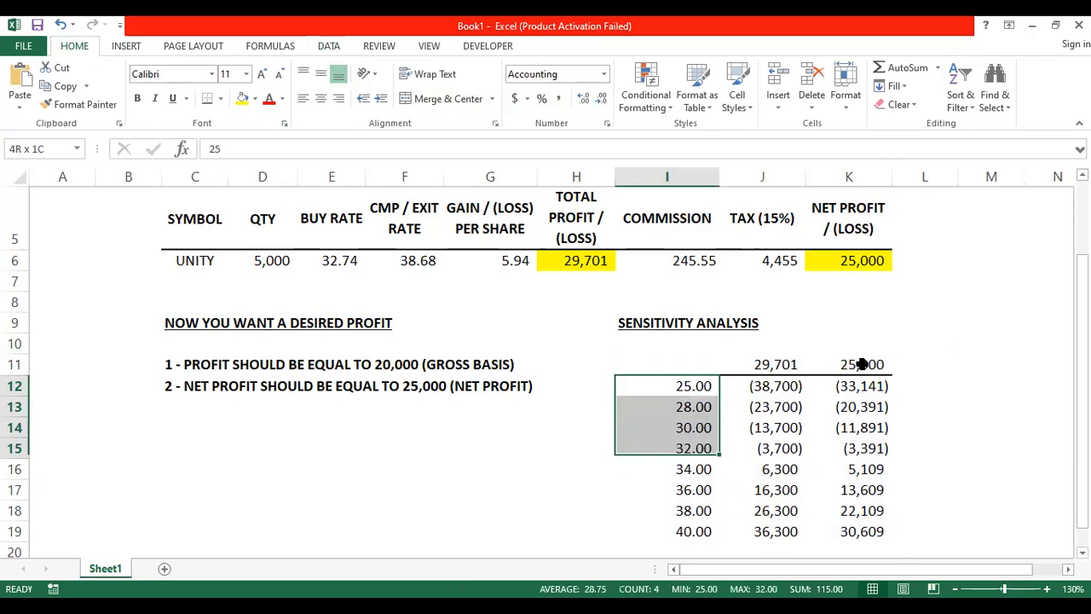
pyautogui.hotkey('alt', 'h')
pyautogui.press('b')
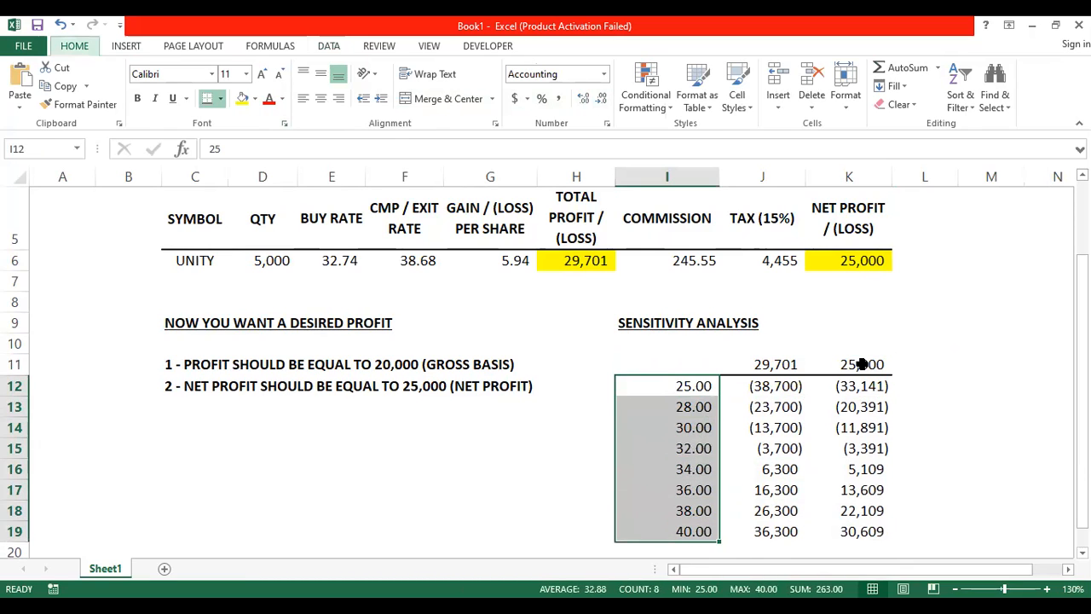
pyautogui.press('r')
pyautogui.press('Right')
pyautogui.press('Right')
pyautogui.press('Left')
pyautogui.press('Down')
pyautogui.press('Down')
pyautogui.press('Left')
pyautogui.press('Up')
pyautogui.press('Up')
pyautogui.press('Right')
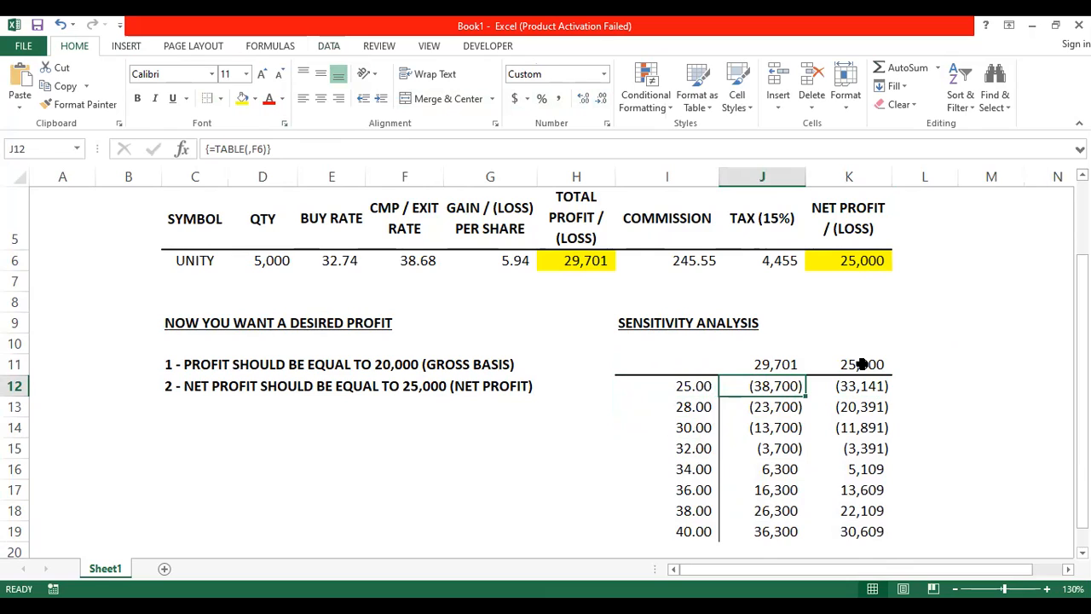
# Step: Review the exit rates in I12:I19 and the matching gross profit results in column J of the data table
pyautogui.press('Left')
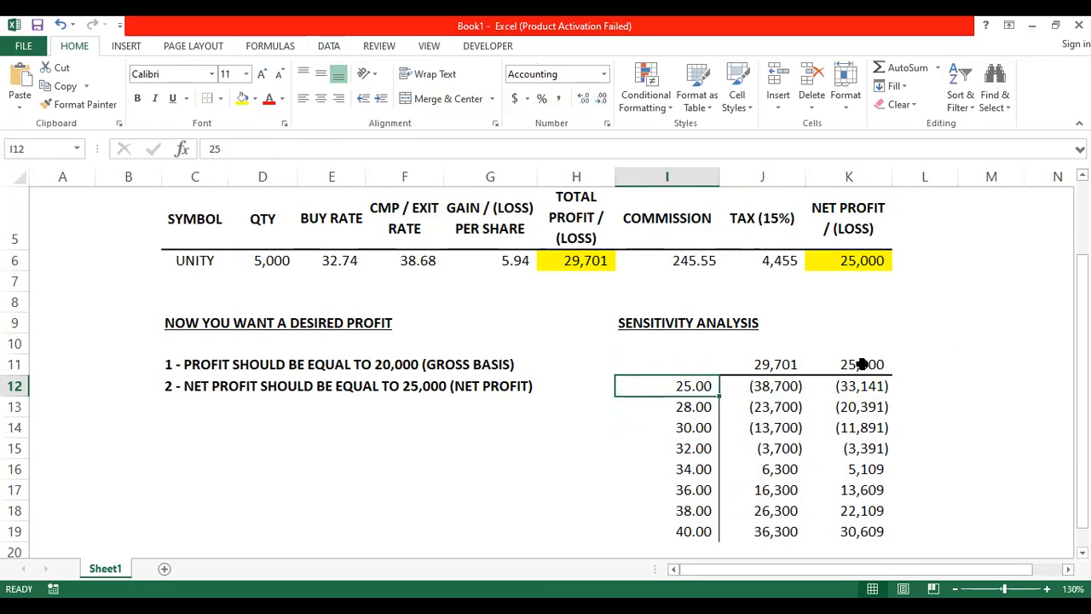
pyautogui.press('Down')
pyautogui.press('Down')
pyautogui.press('Down')
pyautogui.press('Down')
pyautogui.press('Down')
pyautogui.press('Down')
pyautogui.press('Down')
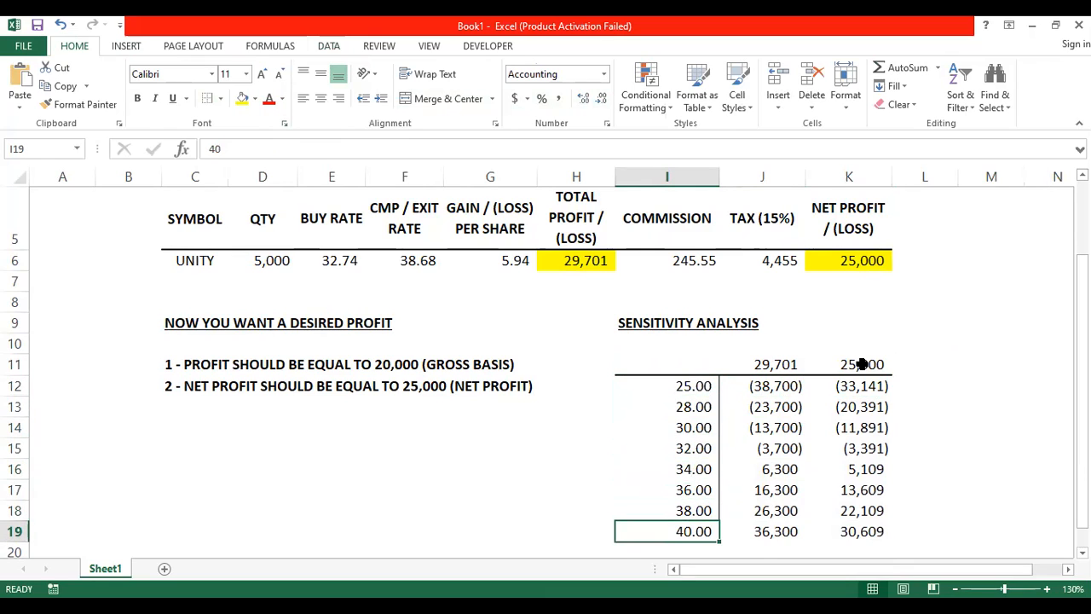
pyautogui.press('Right')
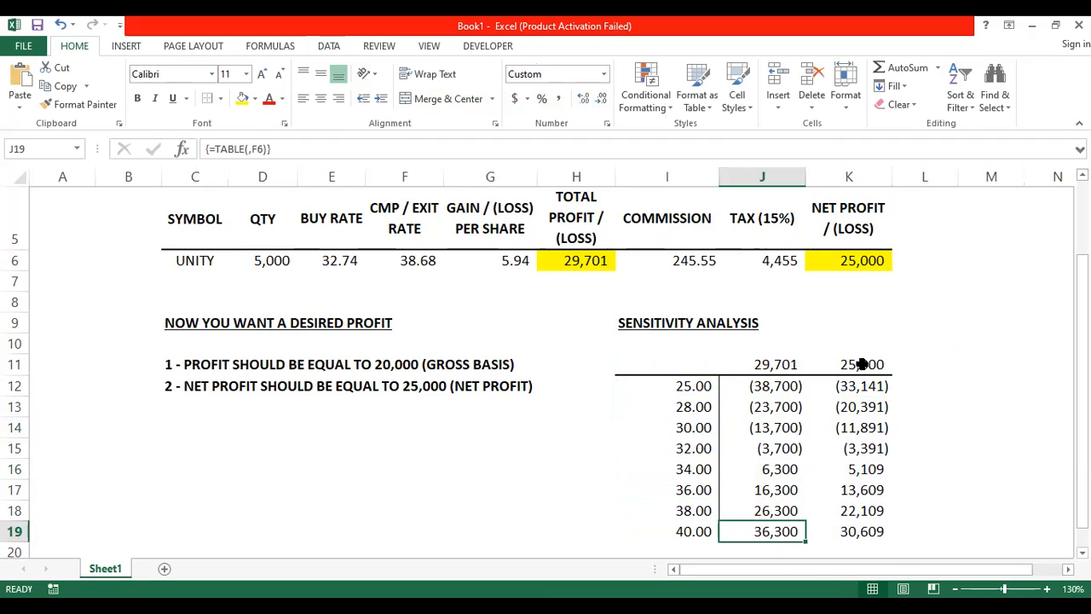
pyautogui.press('Up')
pyautogui.press('Up')
pyautogui.press('Up')
pyautogui.press('Up')
pyautogui.press('Up')
pyautogui.press('Up')
# Step: Examine the net profit results in K12:K16 of the data table row by row against their exit rates
pyautogui.press('Right')
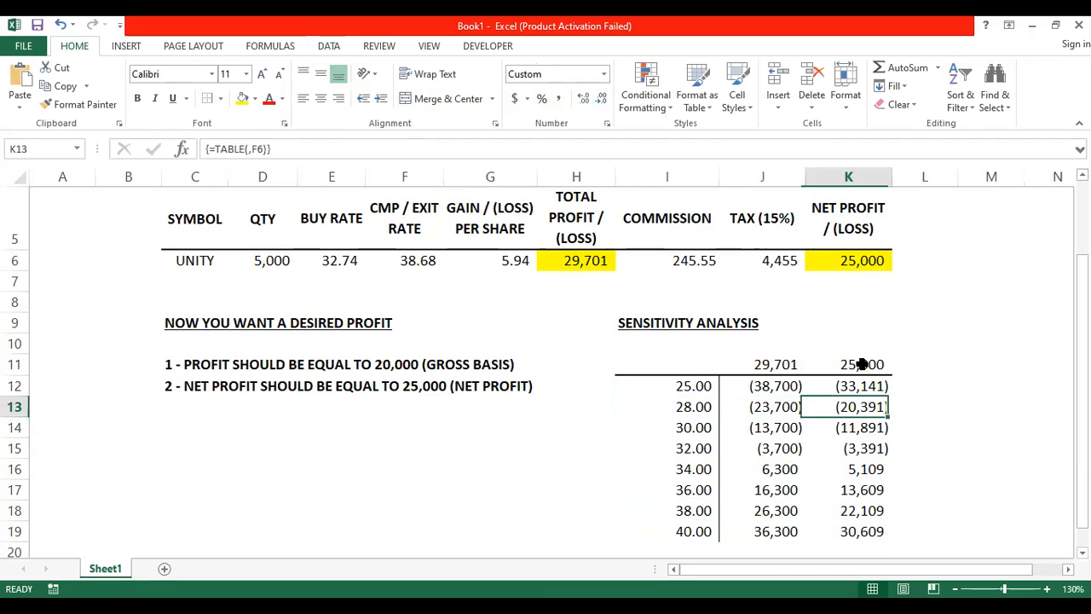
pyautogui.press('Up')
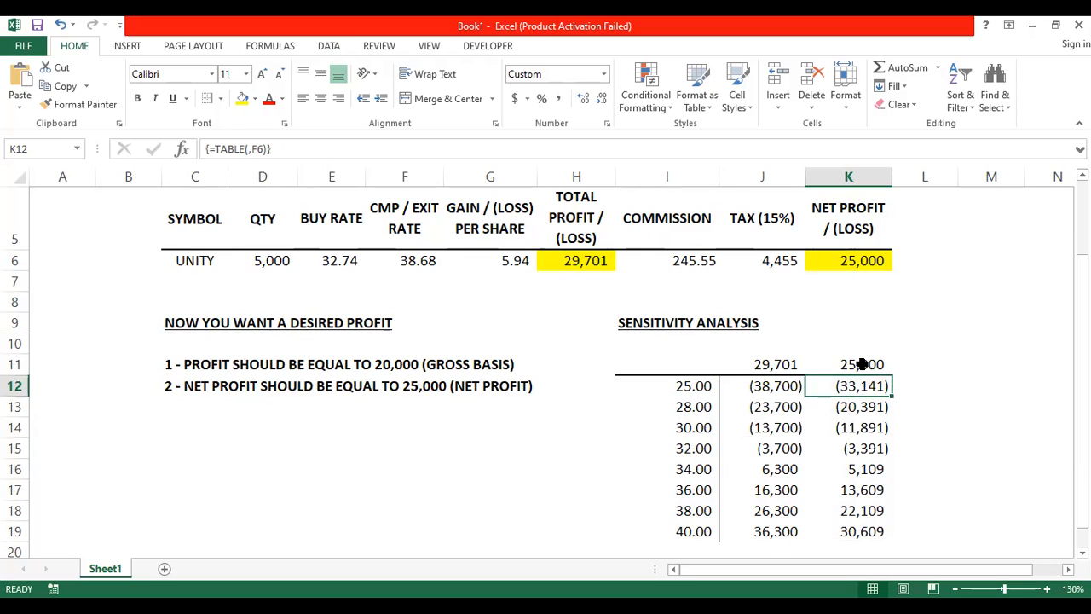
pyautogui.press('Left')
pyautogui.press('Right')
pyautogui.press('Down')
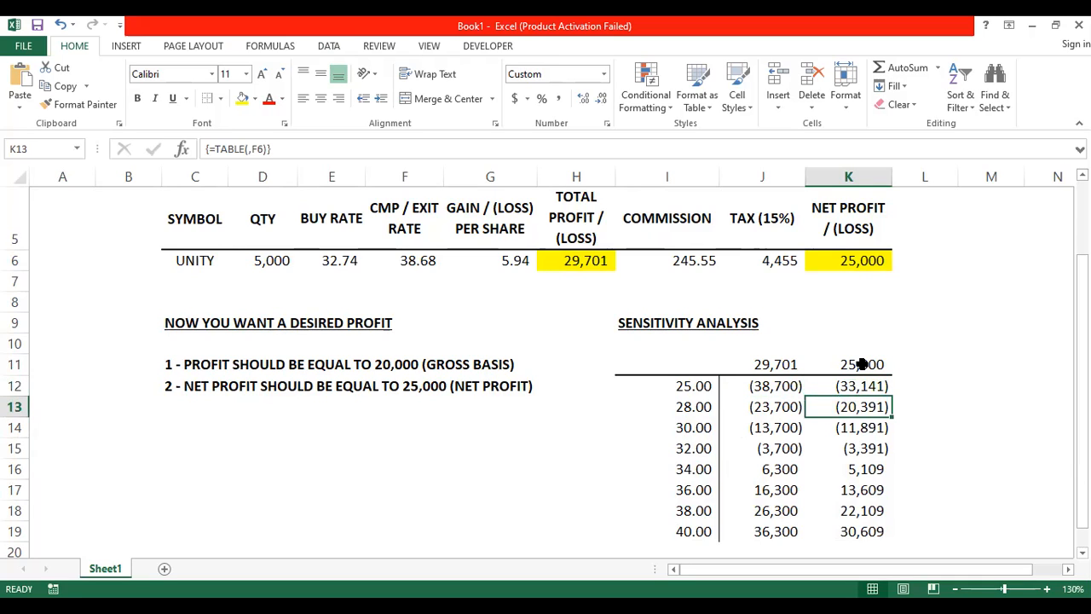
pyautogui.press('Down')
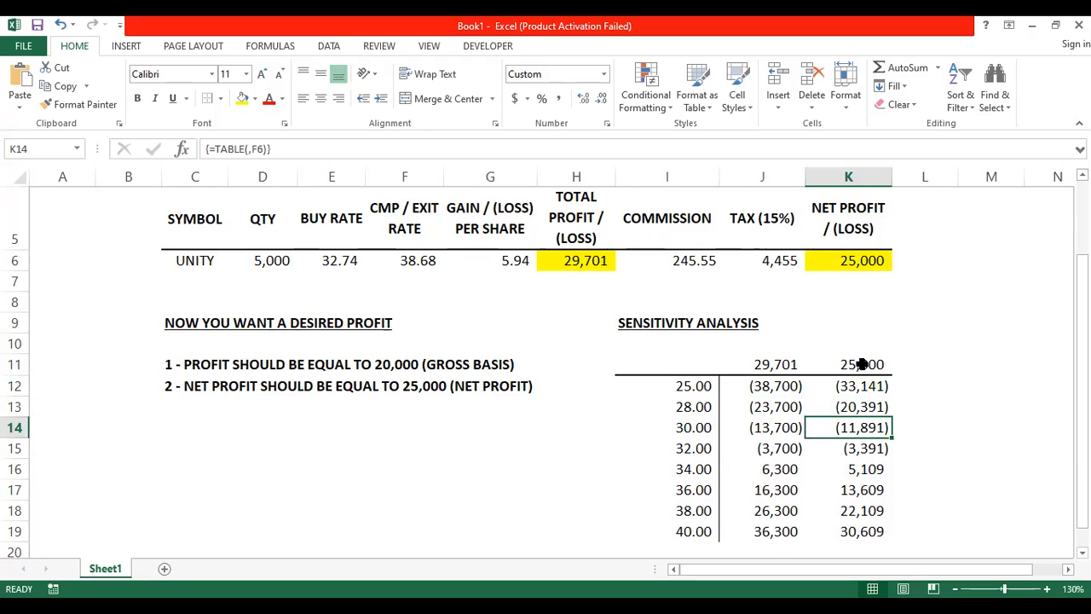
pyautogui.press('Down')
pyautogui.press('Down')
pyautogui.press('Down')
pyautogui.press('Down')
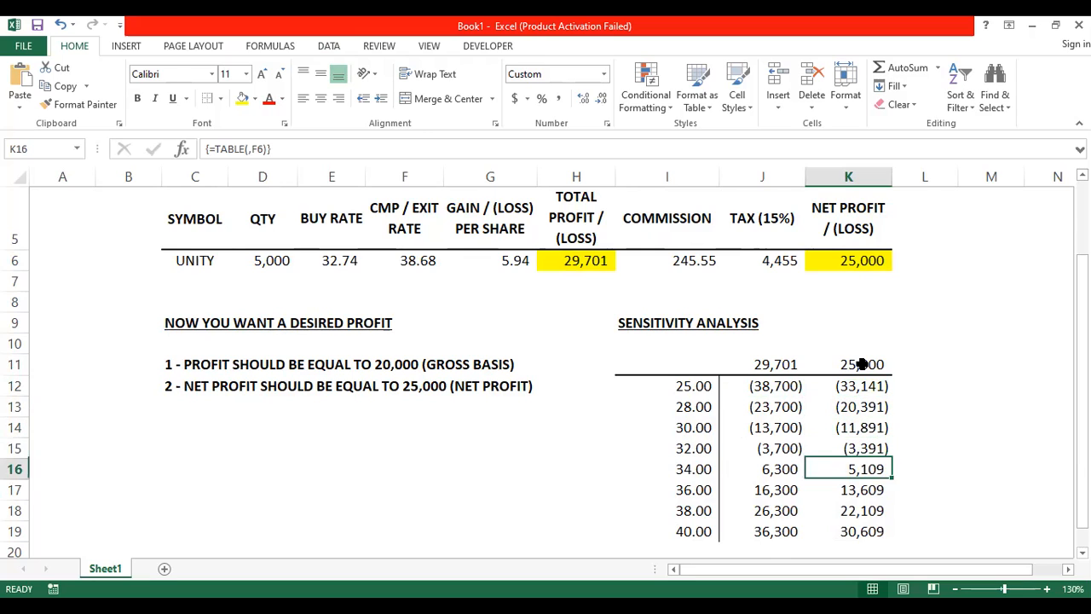
pyautogui.press('Up')
pyautogui.press('Up')
pyautogui.press('Up')
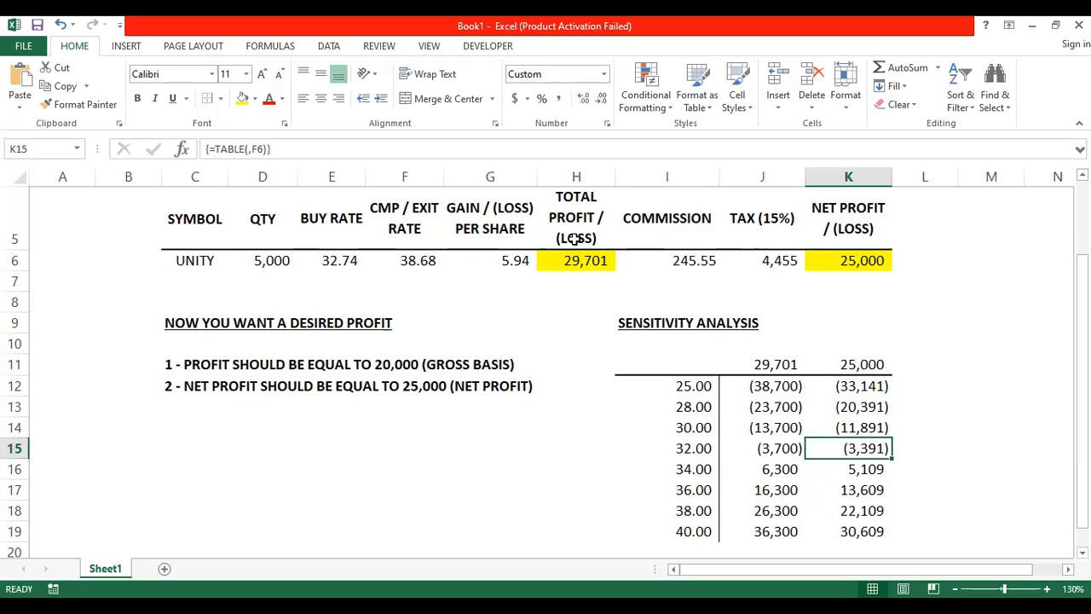
# Step: Test UNITY's exit rate in F6 with 25, followed by 28, to compare against the data table results
pyautogui.click(426, 259)
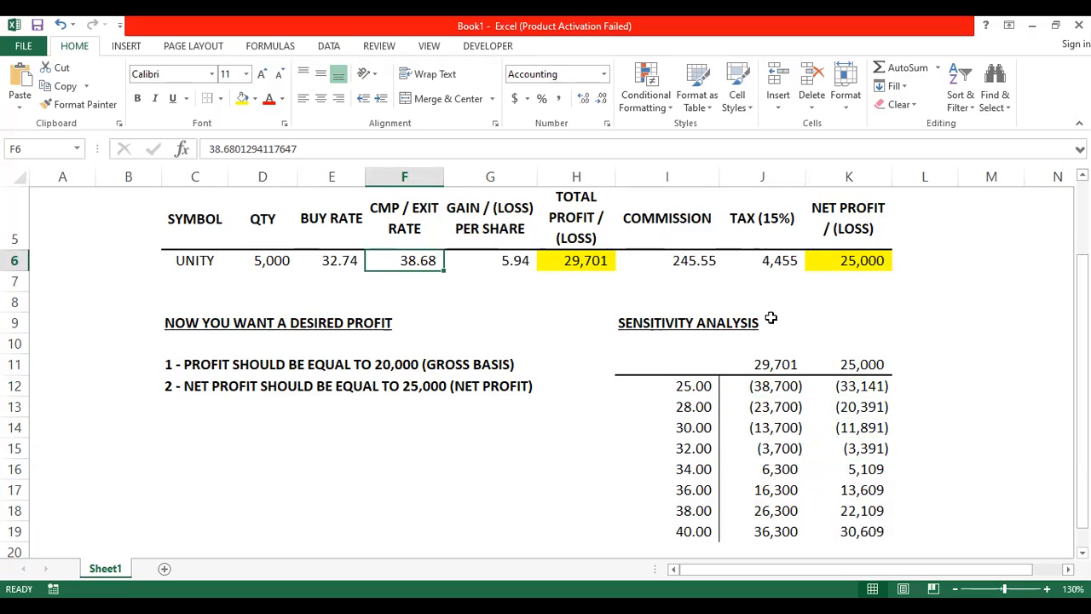
pyautogui.write('25')
pyautogui.press('Return')
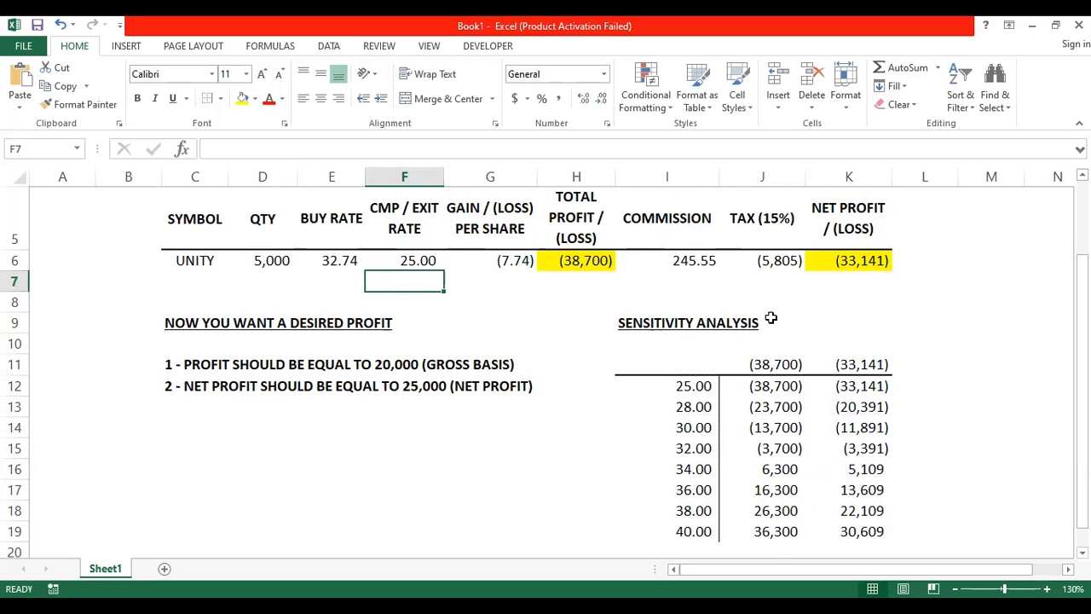
pyautogui.press('Up')
pyautogui.press('Down')
pyautogui.press('Up')
pyautogui.write('28')
pyautogui.press('Return')
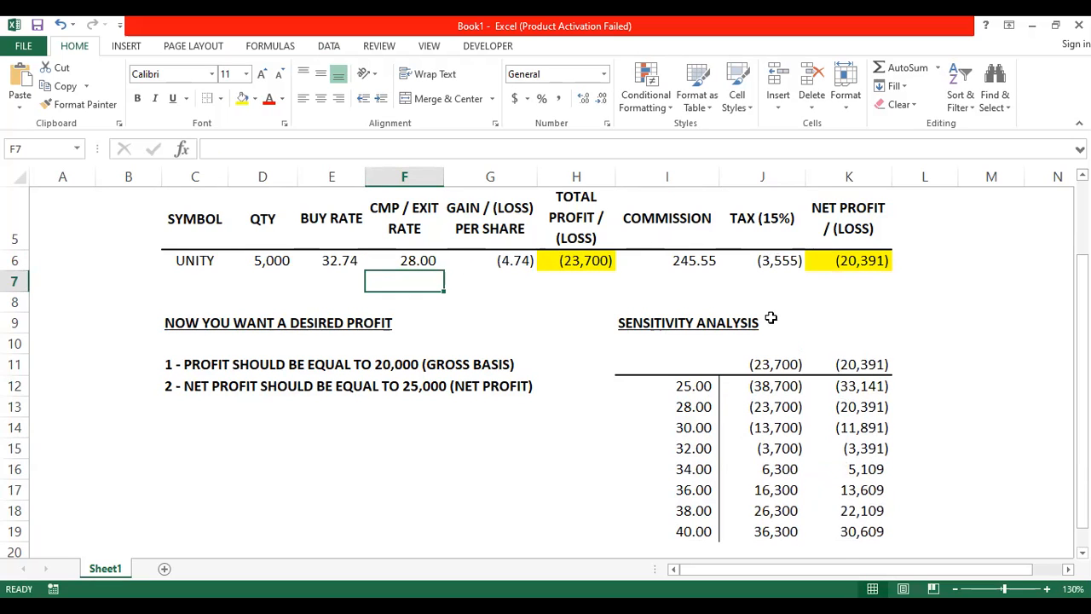
# Step: Set UNITY's exit rate in F6 to 30 and check the total profit in H6 and net profit in K6
pyautogui.press('Up')
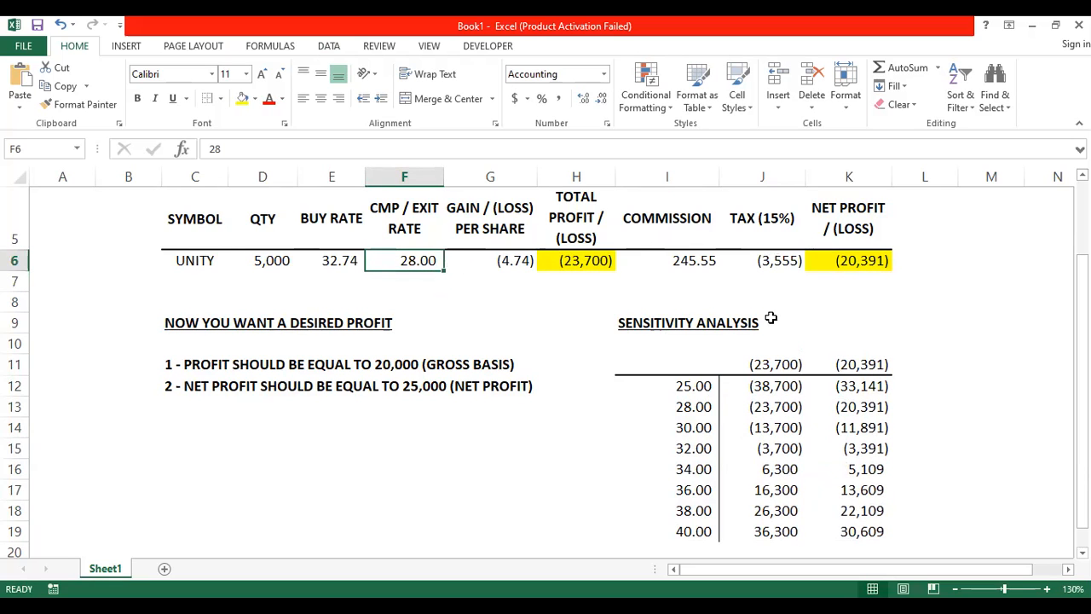
pyautogui.write('30')
pyautogui.press('Return')
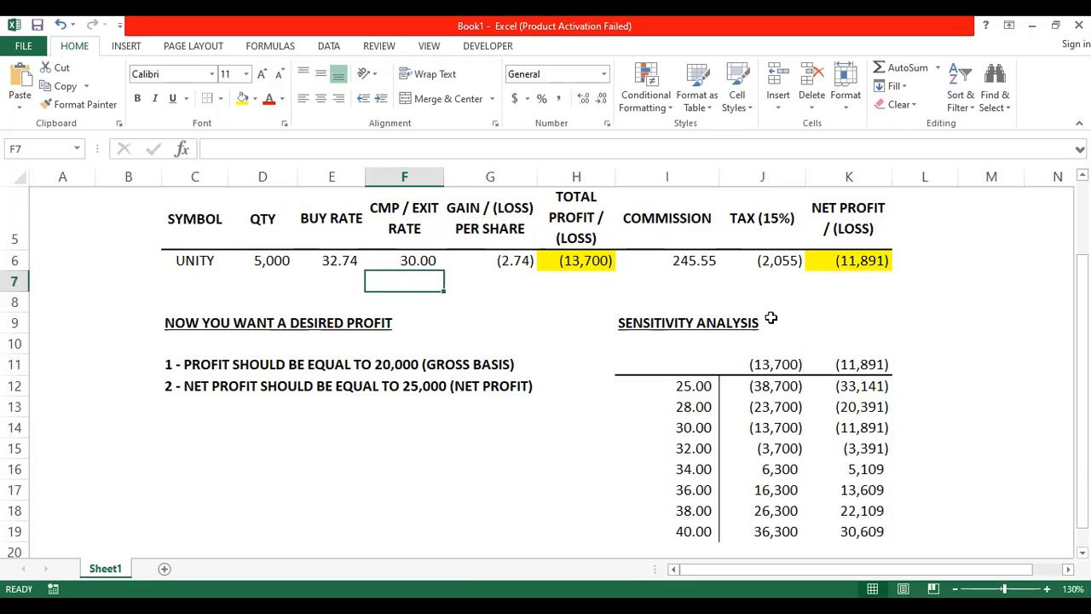
pyautogui.click(565, 259)
pyautogui.click(853, 260)
pyautogui.click(1061, 425)
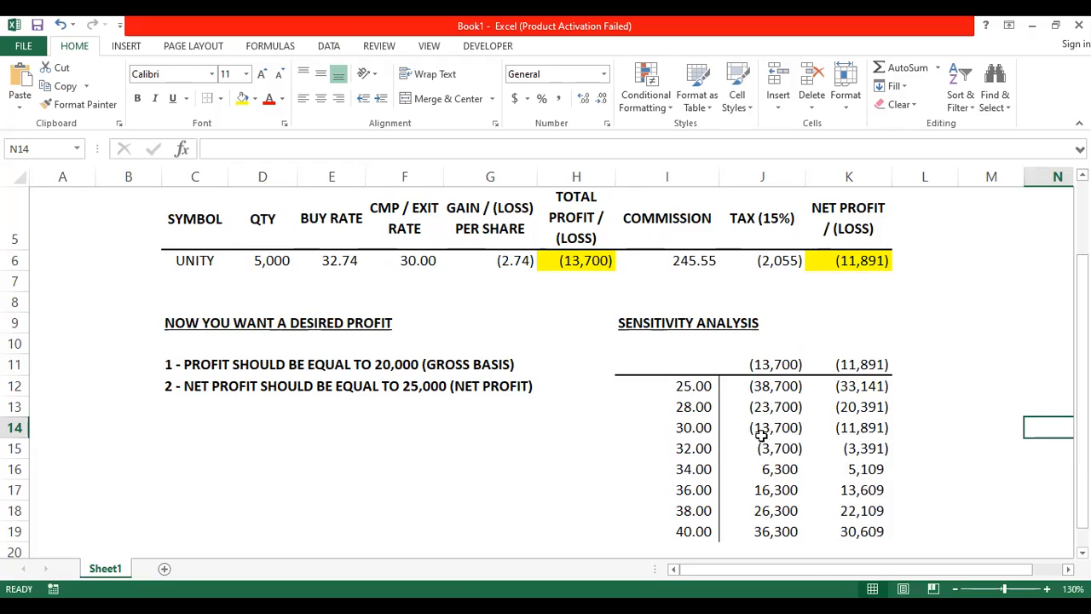
# Step: Review the full data table in I12:K19, including the exit rate inputs in I12:I19
pyautogui.moveTo(694, 382); pyautogui.dragTo(848, 531)
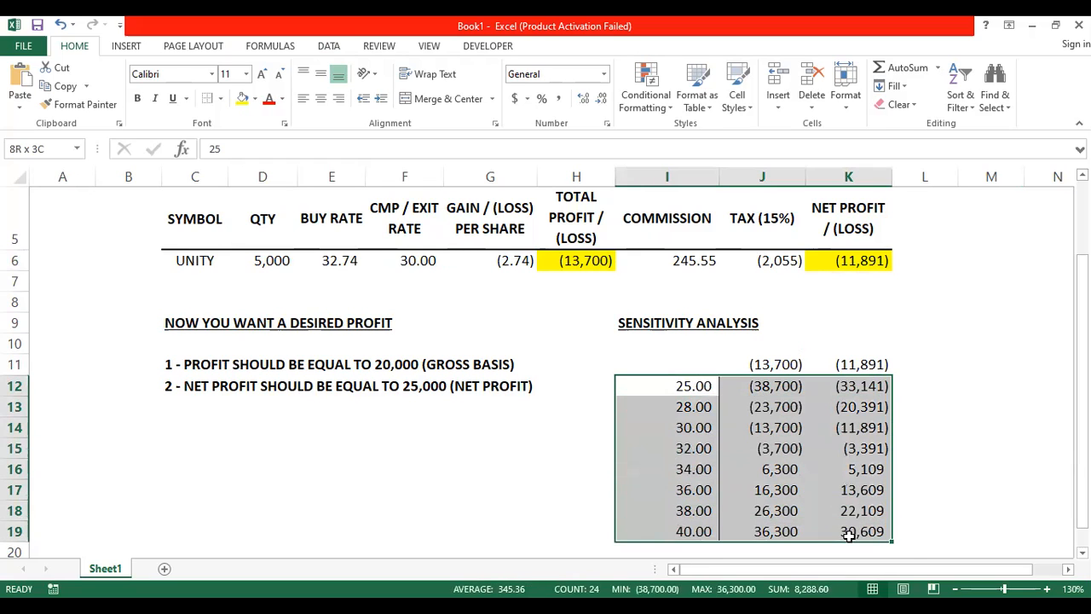
pyautogui.click(673, 449)
pyautogui.moveTo(687, 382); pyautogui.dragTo(853, 531)
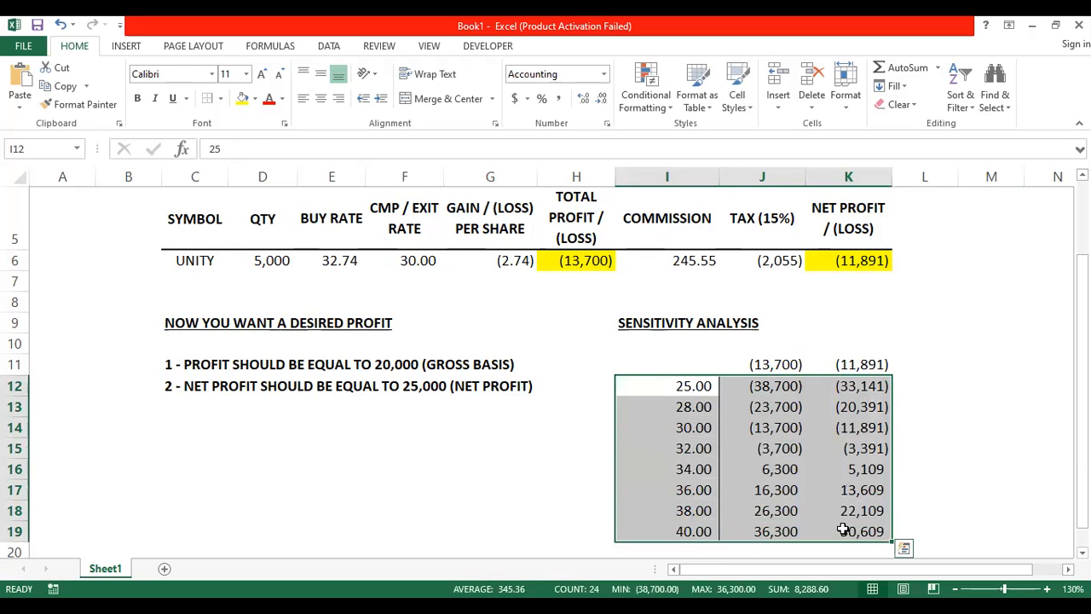
pyautogui.click(754, 490)
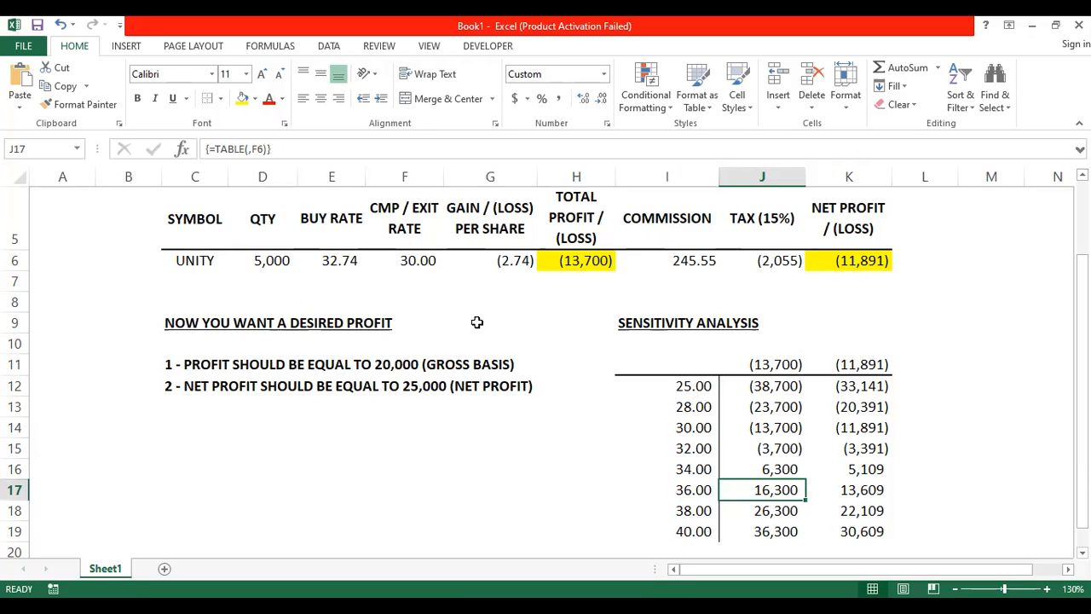
pyautogui.moveTo(674, 387); pyautogui.dragTo(675, 535)
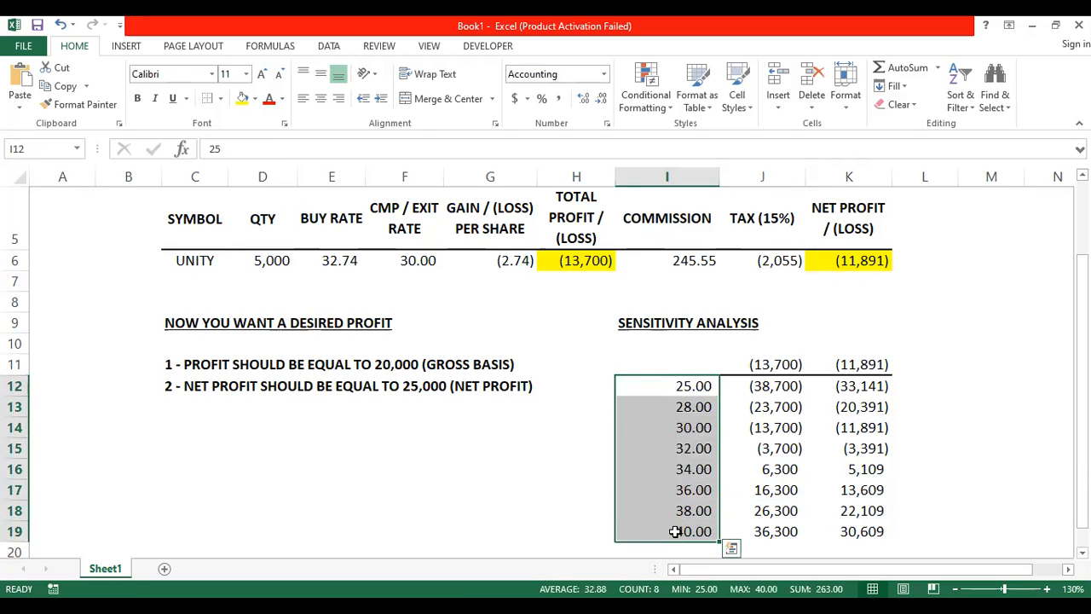
pyautogui.moveTo(674, 389); pyautogui.dragTo(685, 529)
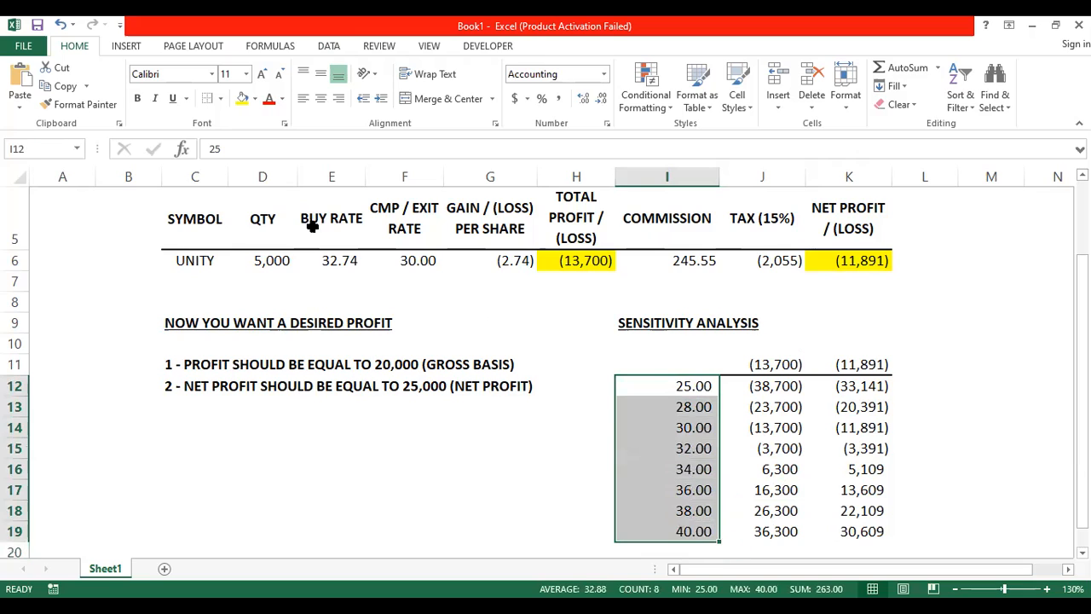
# Step: Inspect the exit rate in F6 and the gain, total profit, commission, tax and net profit cells in G6:K6
pyautogui.click(428, 262)
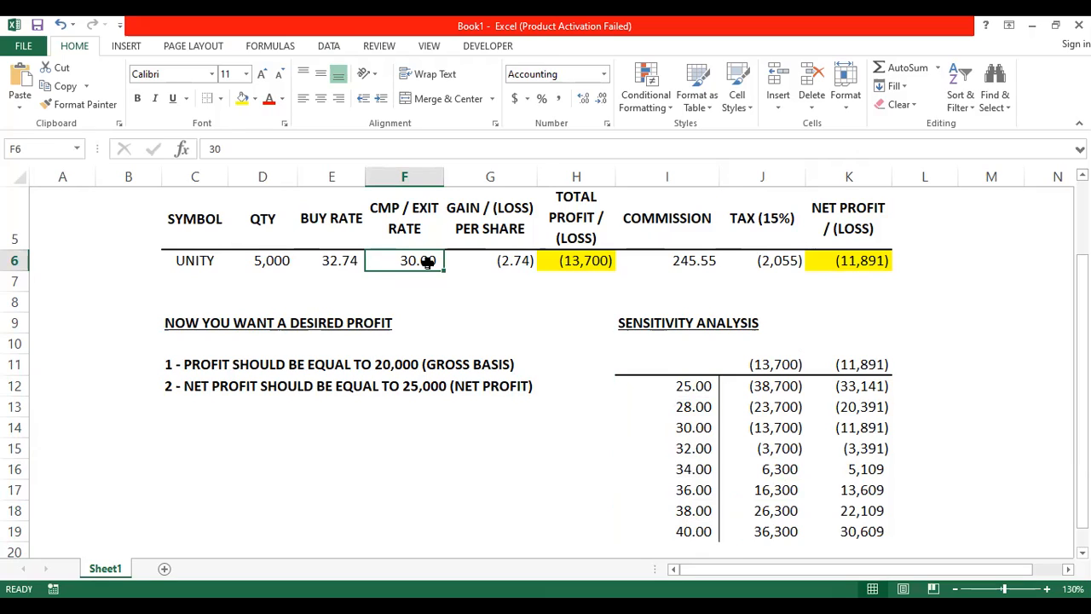
pyautogui.click(516, 263)
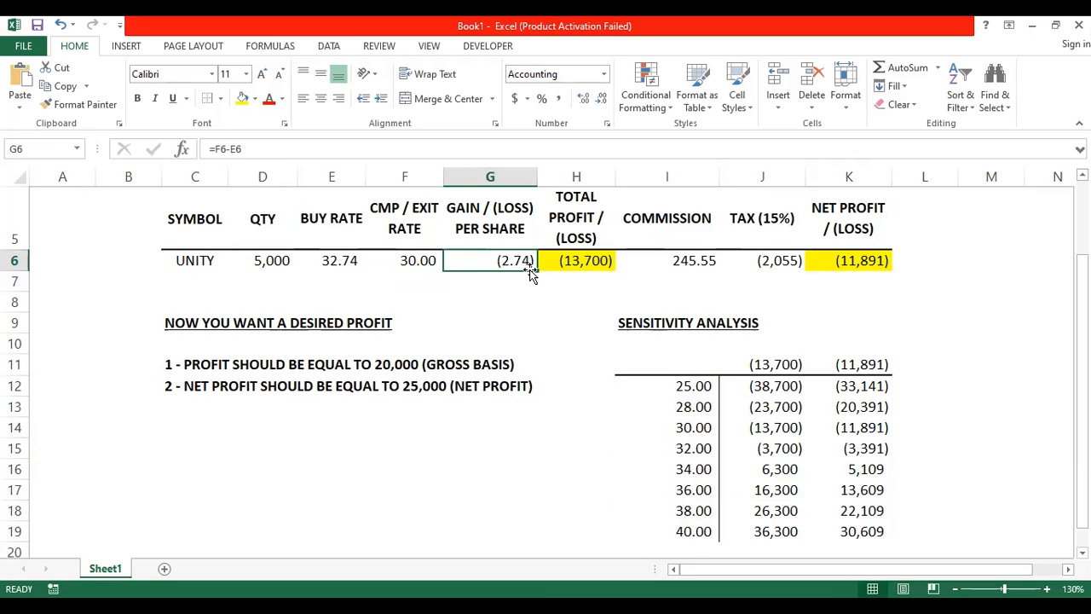
pyautogui.click(575, 264)
pyautogui.click(624, 261)
pyautogui.click(765, 261)
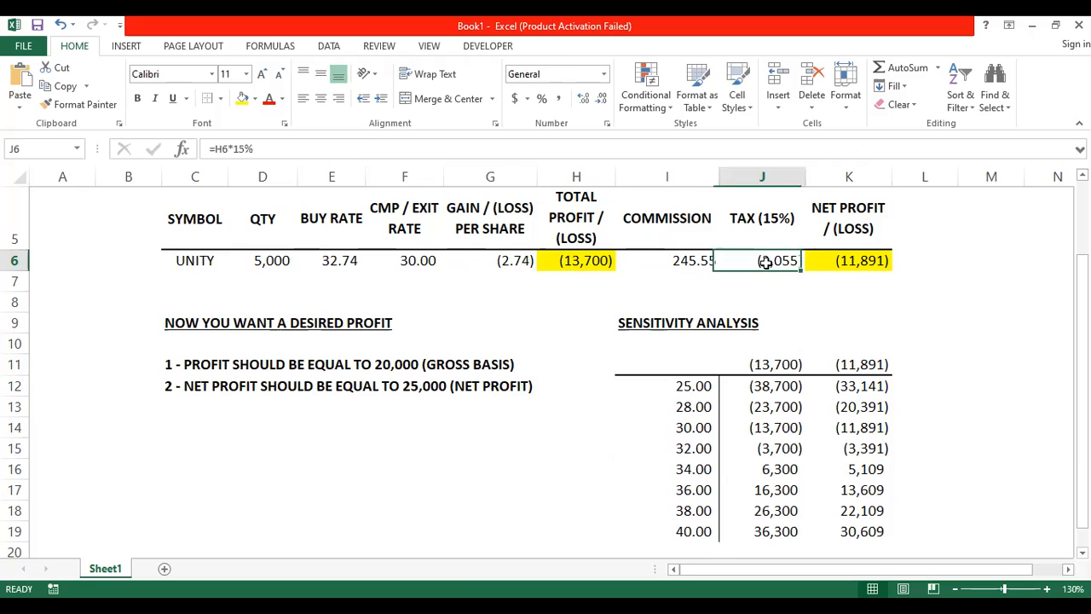
pyautogui.click(877, 262)
pyautogui.moveTo(463, 261); pyautogui.dragTo(839, 265)
pyautogui.click(418, 266)
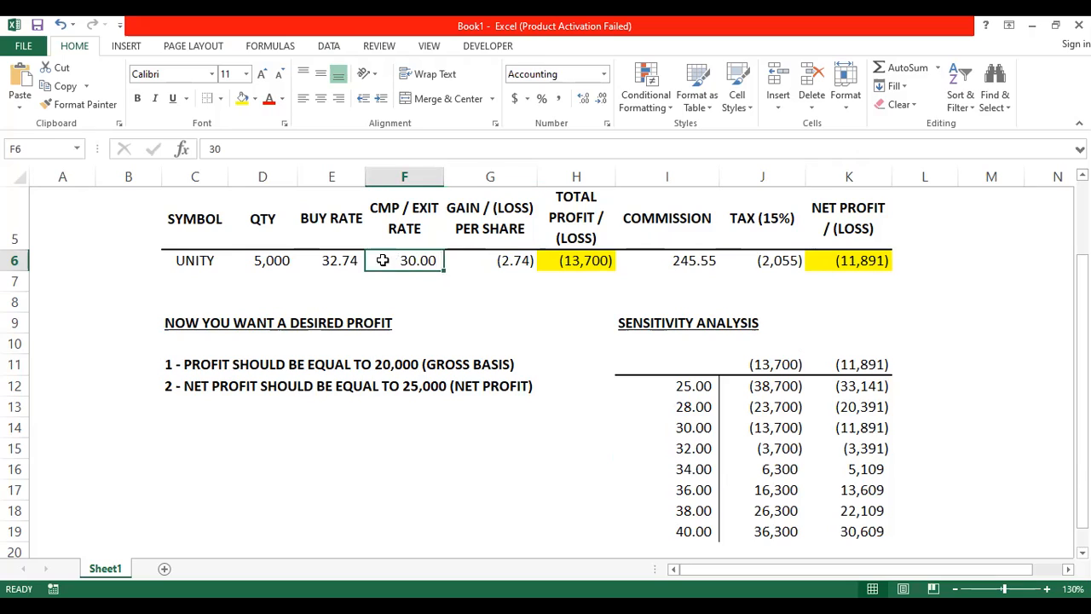